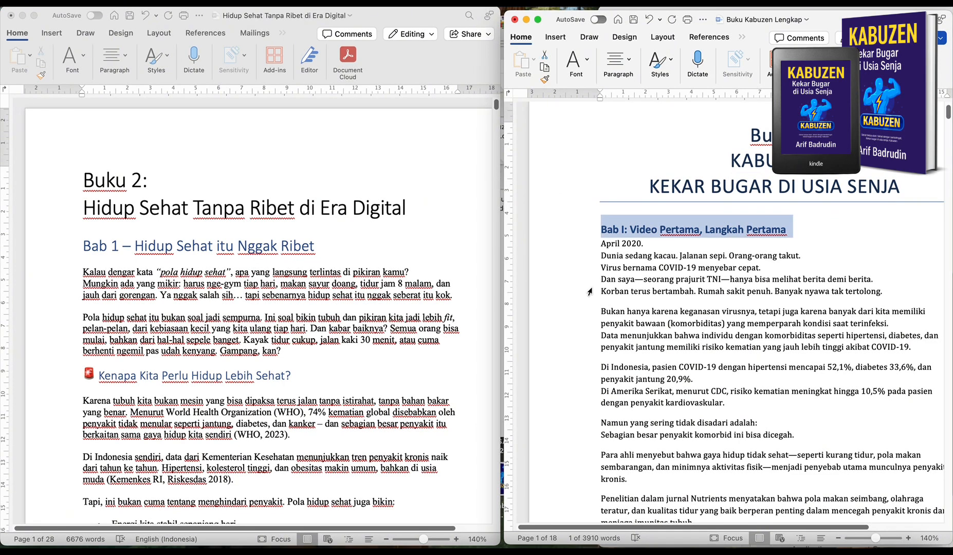
Review the Buku Kabuzen Lengkap manuscript from Bab I through the closing Bab VII and return to its title page
{"action": "scroll", "coordinate": [590, 292], "scroll_direction": "down", "scroll_amount": 20}
{"action": "scroll", "coordinate": [589, 291], "scroll_direction": "down", "scroll_amount": 10}
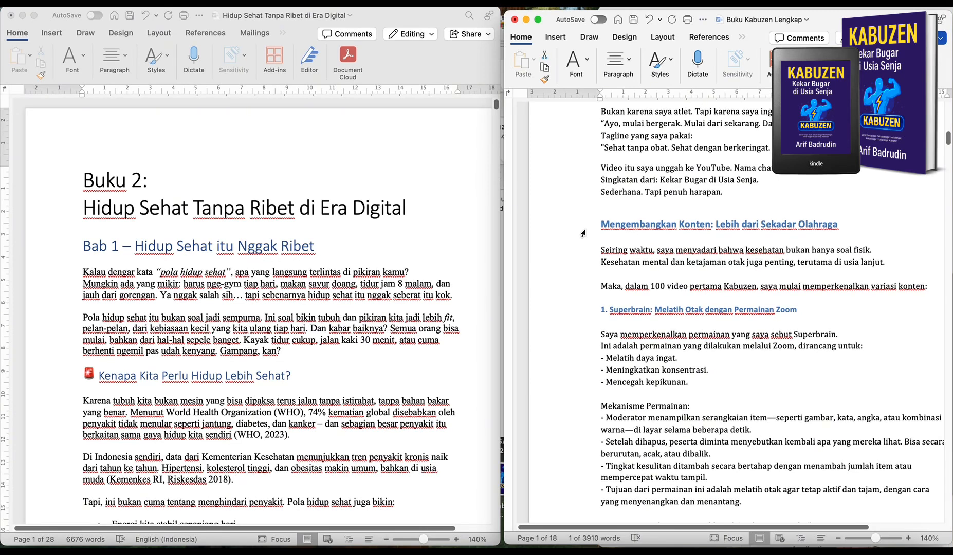
{"action": "scroll", "coordinate": [588, 261], "scroll_direction": "down", "scroll_amount": 20}
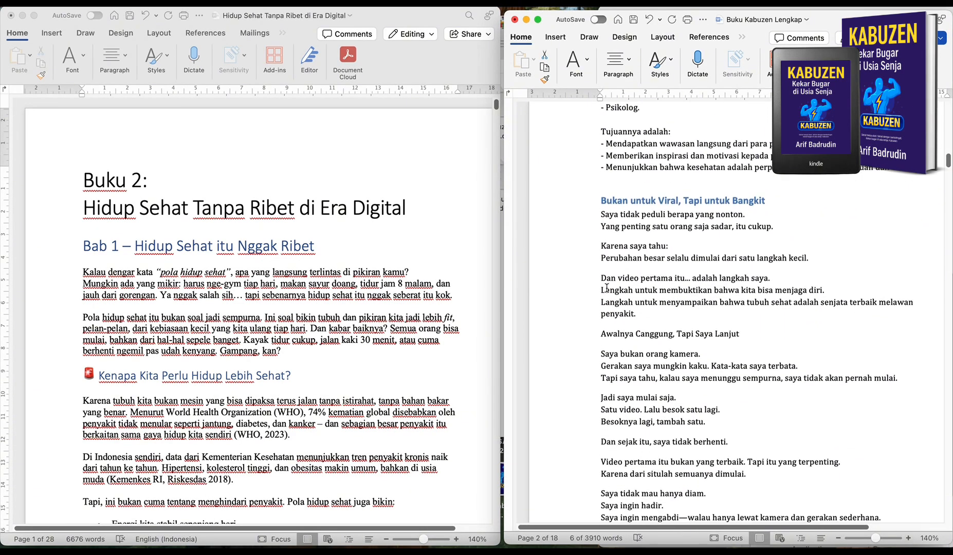
{"action": "scroll", "coordinate": [606, 288], "scroll_direction": "down", "scroll_amount": 11}
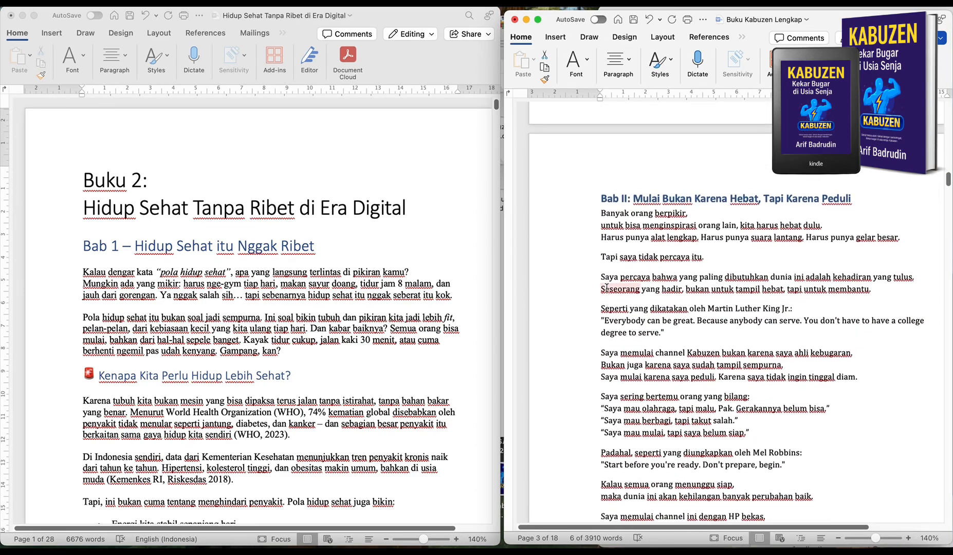
{"action": "scroll", "coordinate": [606, 292], "scroll_direction": "down", "scroll_amount": 20}
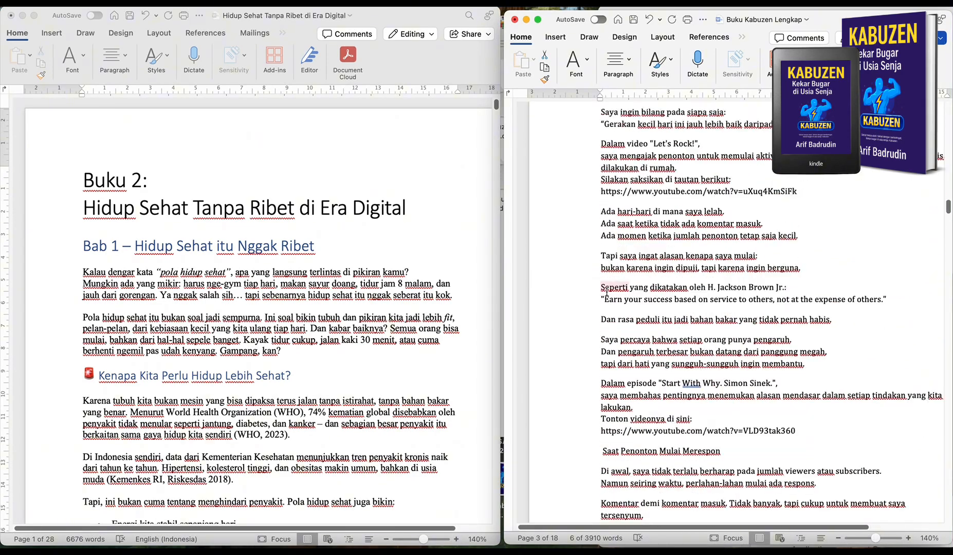
{"action": "scroll", "coordinate": [606, 292], "scroll_direction": "down", "scroll_amount": 11}
{"action": "scroll", "coordinate": [607, 296], "scroll_direction": "down", "scroll_amount": 8}
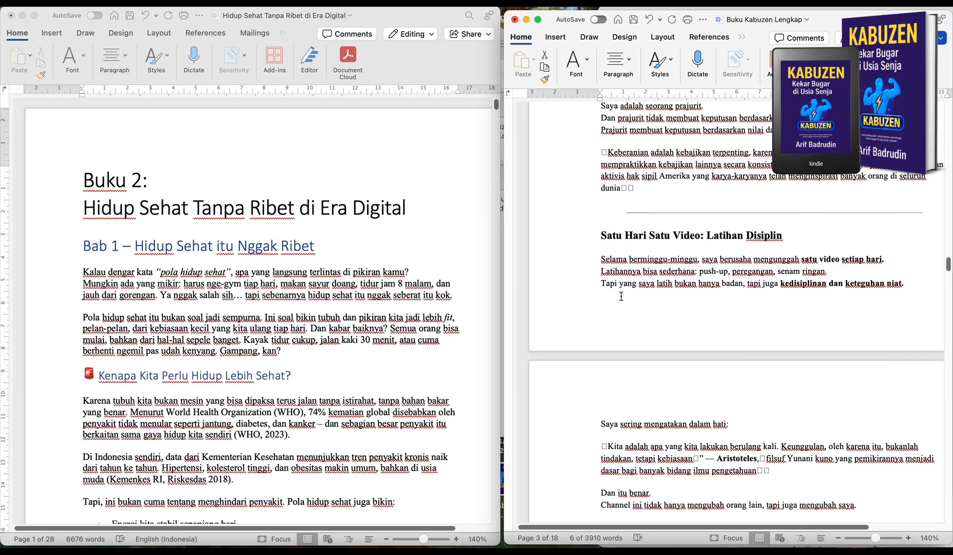
{"action": "scroll", "coordinate": [621, 296], "scroll_direction": "down", "scroll_amount": 1}
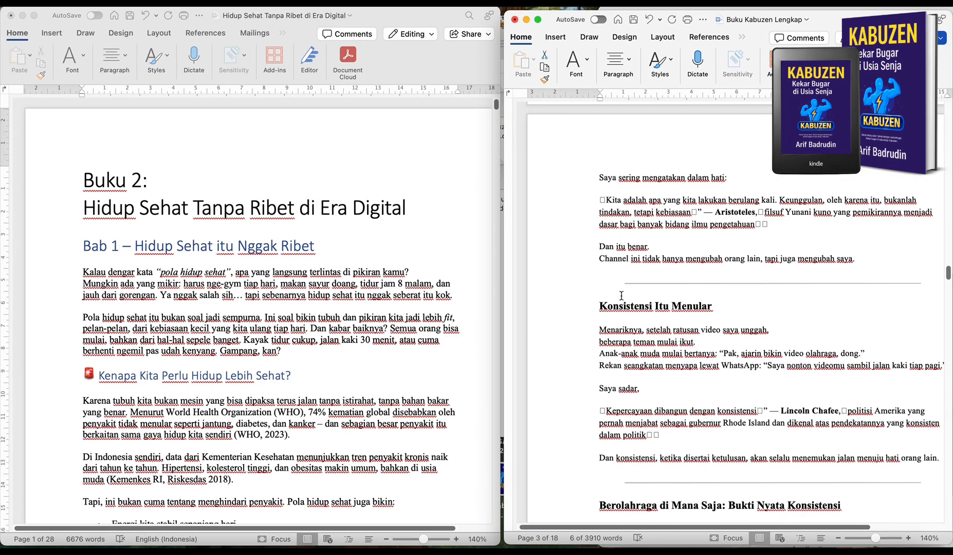
{"action": "scroll", "coordinate": [620, 299], "scroll_direction": "down", "scroll_amount": 9}
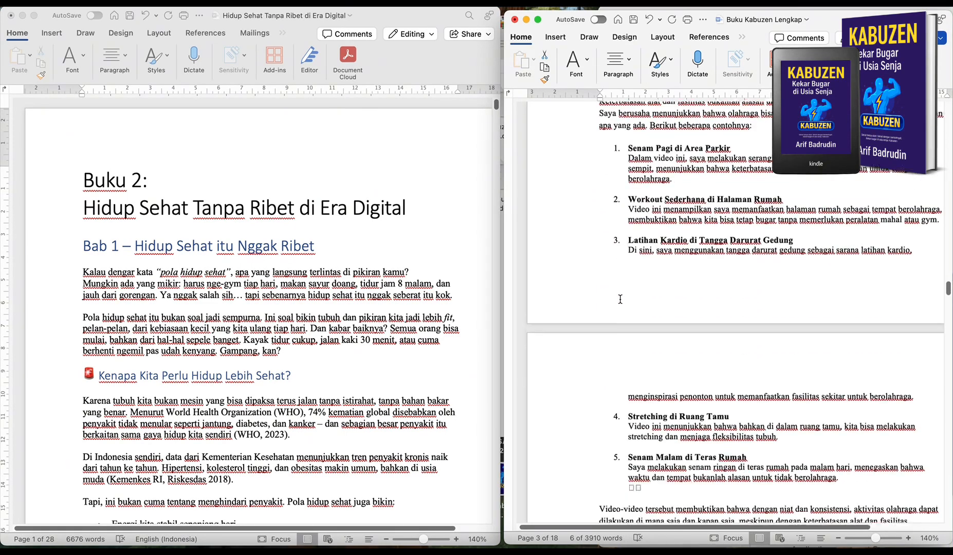
{"action": "scroll", "coordinate": [620, 298], "scroll_direction": "down", "scroll_amount": 6}
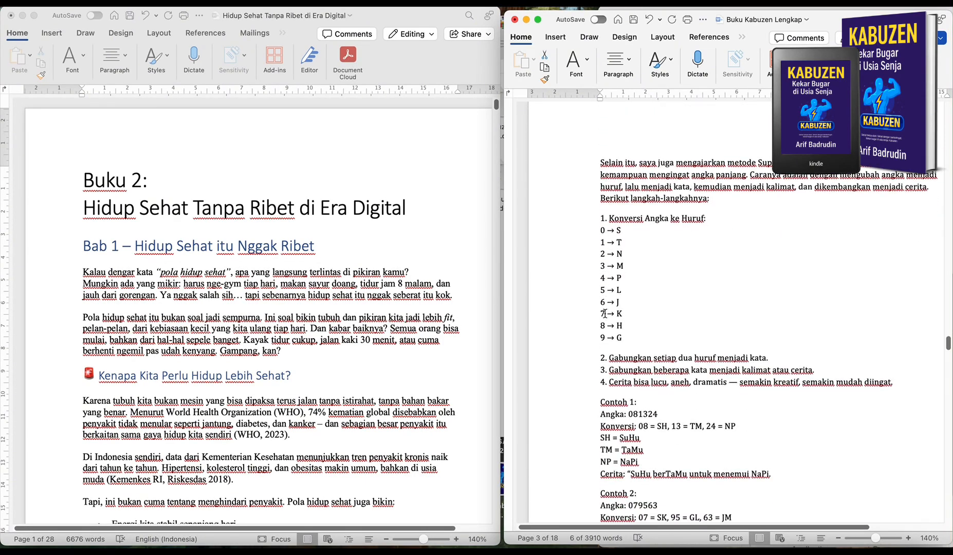
{"action": "scroll", "coordinate": [605, 312], "scroll_direction": "down", "scroll_amount": 2}
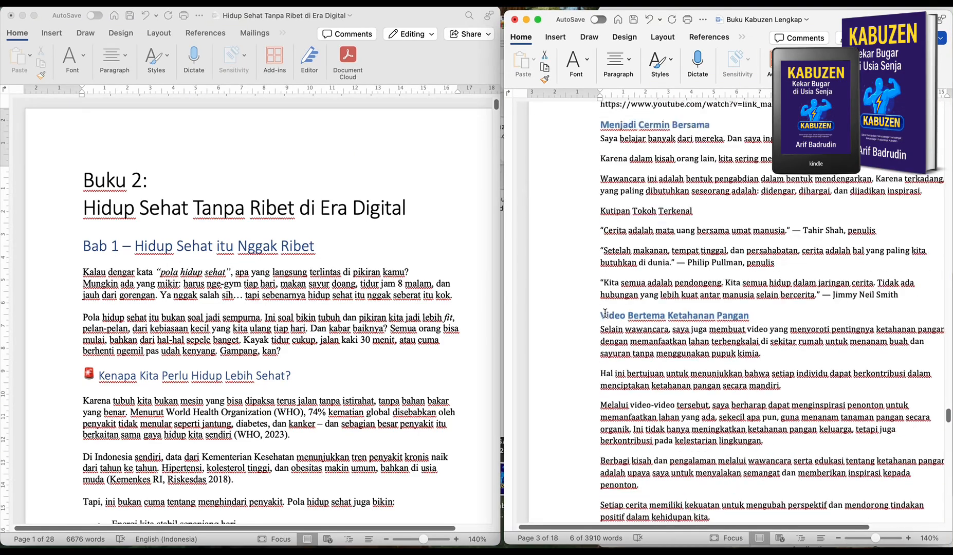
{"action": "scroll", "coordinate": [605, 313], "scroll_direction": "down", "scroll_amount": 4}
{"action": "scroll", "coordinate": [605, 312], "scroll_direction": "up", "scroll_amount": 4}
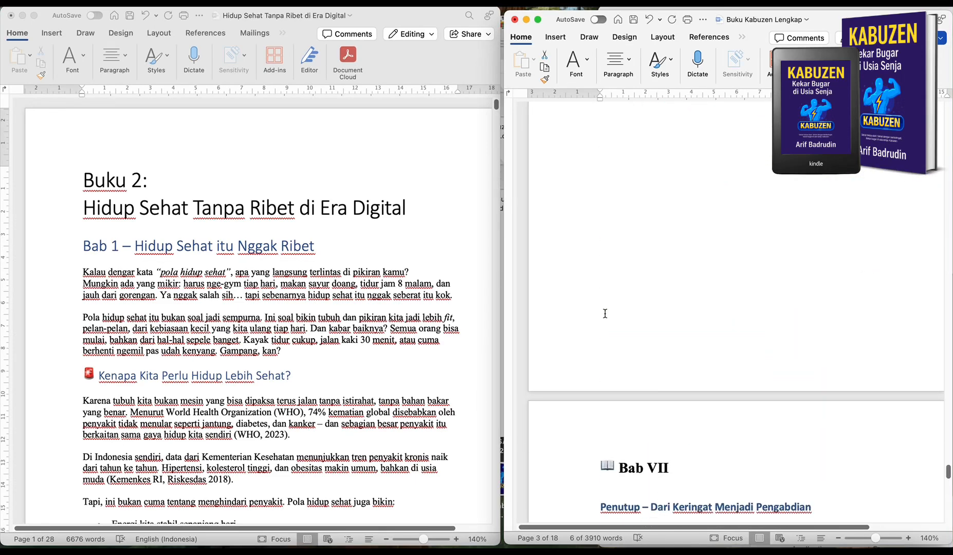
{"action": "scroll", "coordinate": [605, 313], "scroll_direction": "down", "scroll_amount": 10}
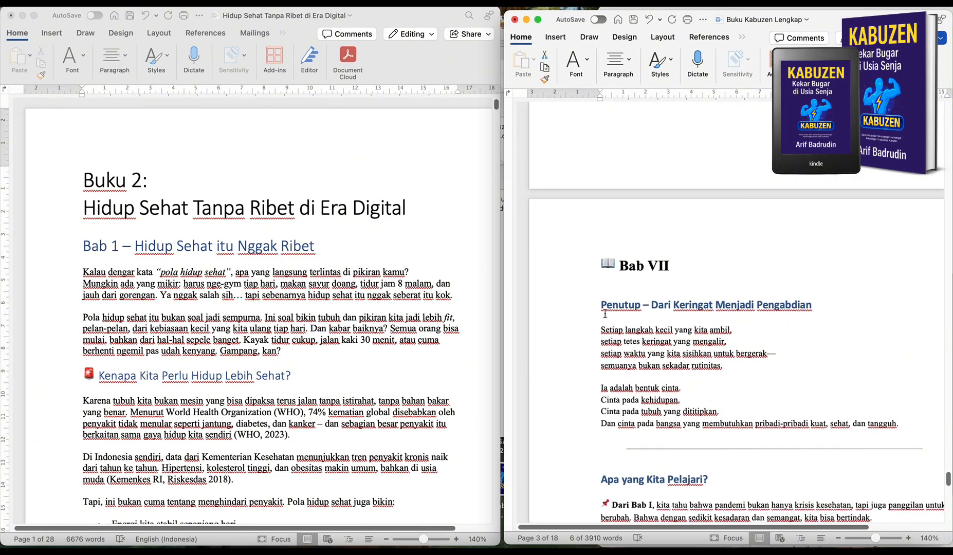
{"action": "scroll", "coordinate": [605, 312], "scroll_direction": "down", "scroll_amount": 20}
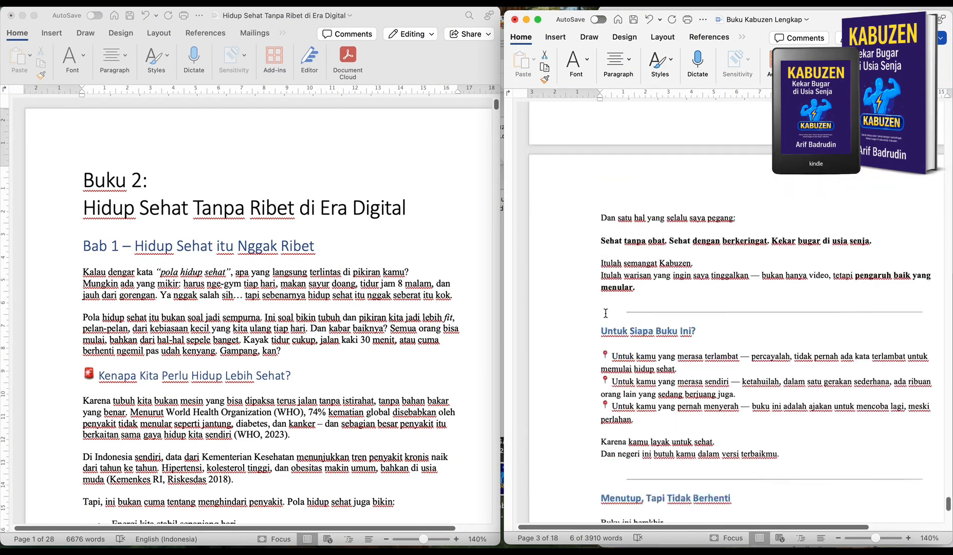
{"action": "scroll", "coordinate": [605, 313], "scroll_direction": "up", "scroll_amount": 20}
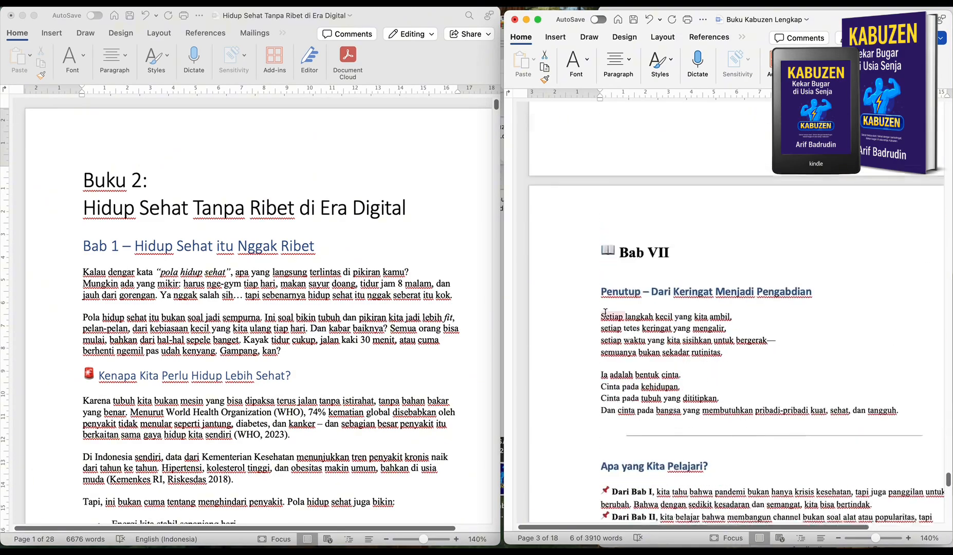
{"action": "scroll", "coordinate": [606, 312], "scroll_direction": "up", "scroll_amount": 20}
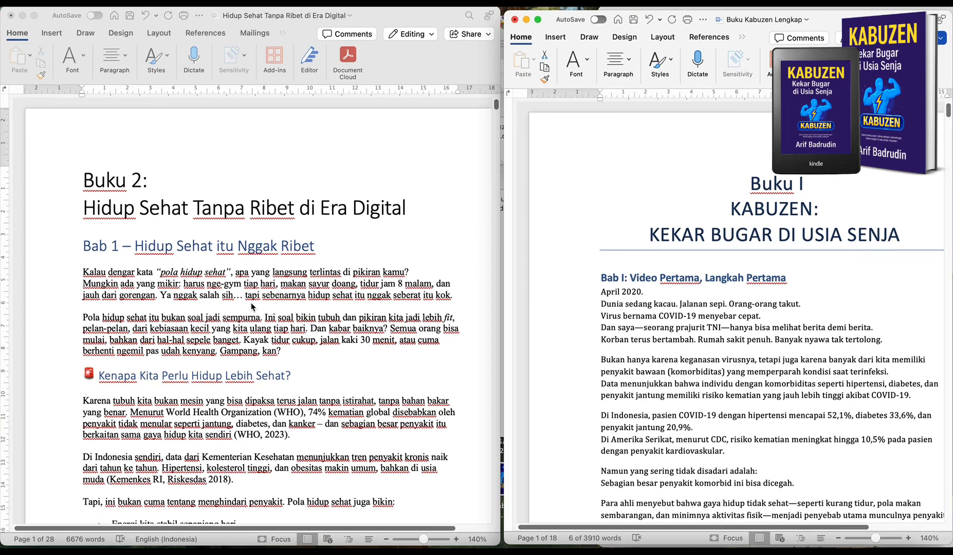
Switch to the Hidup Sehat Tanpa Ribet di Era Digital document and look through its chapters from Bab 1 past Bab 6
{"action": "left_click", "coordinate": [76, 178]}
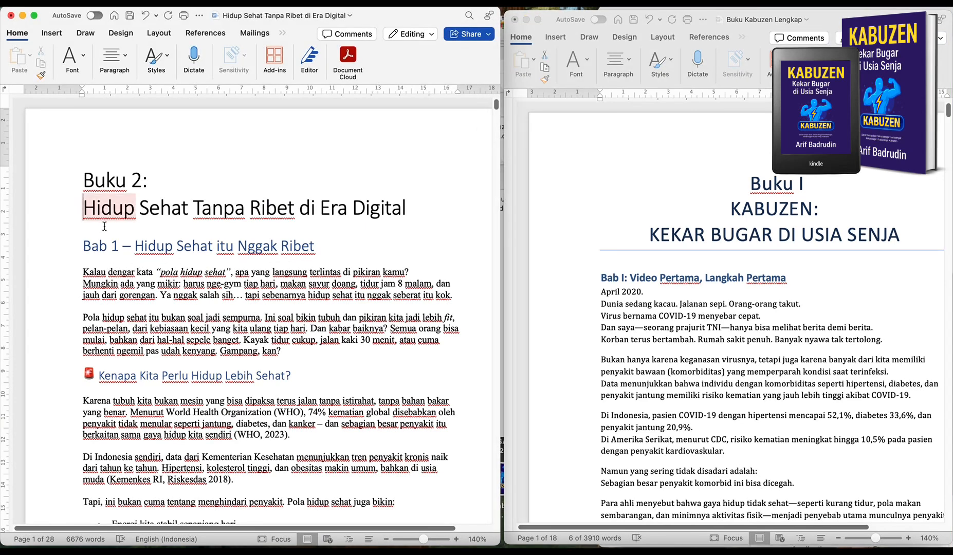
{"action": "scroll", "coordinate": [108, 230], "scroll_direction": "down", "scroll_amount": 3}
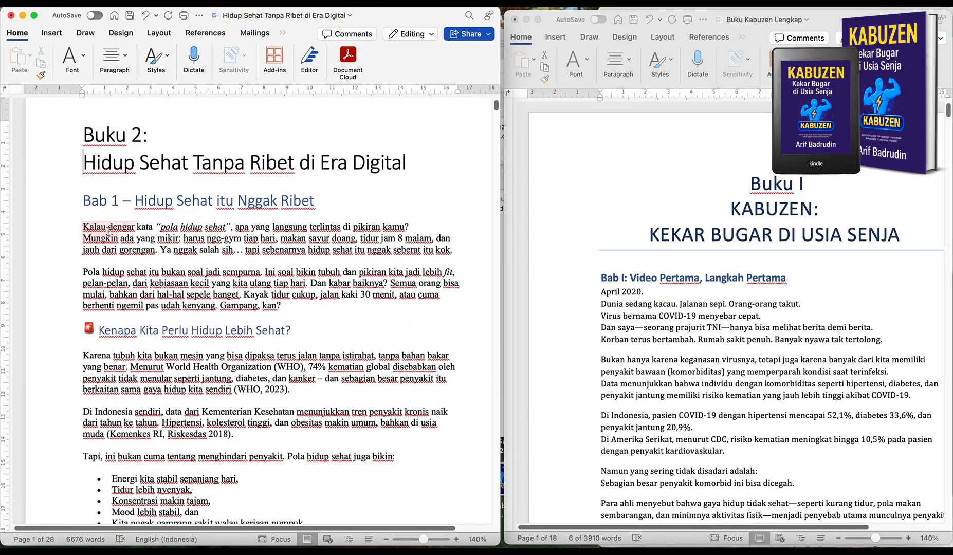
{"action": "scroll", "coordinate": [109, 230], "scroll_direction": "down", "scroll_amount": 20}
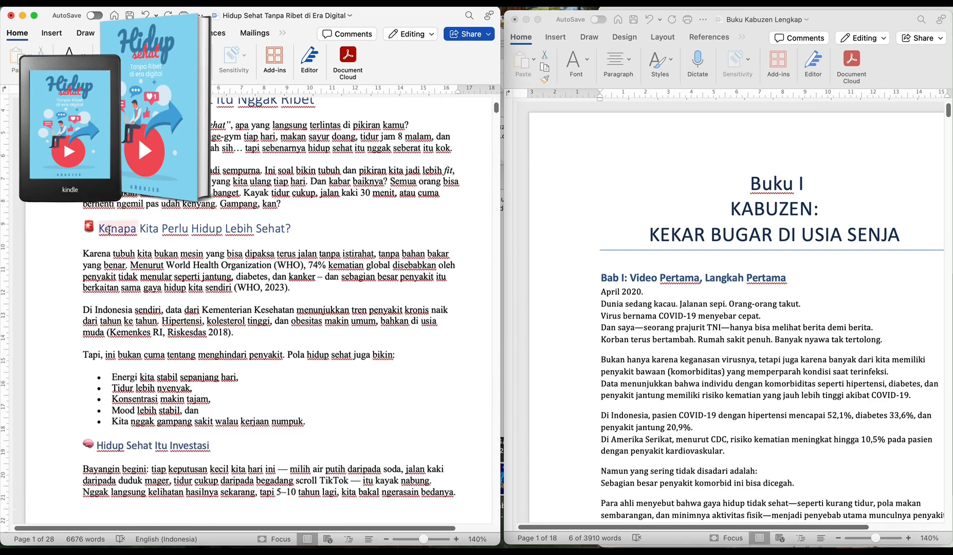
{"action": "scroll", "coordinate": [109, 230], "scroll_direction": "down", "scroll_amount": 20}
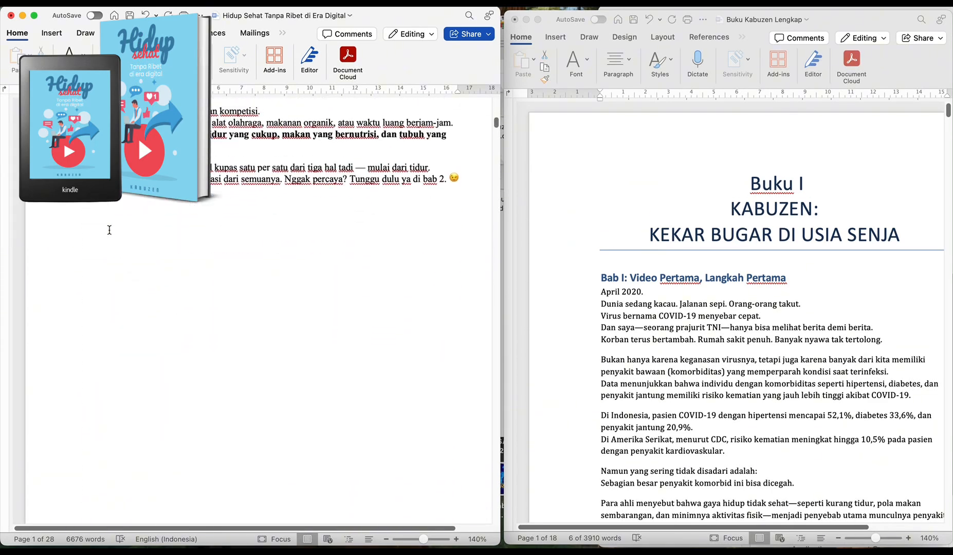
{"action": "scroll", "coordinate": [109, 230], "scroll_direction": "down", "scroll_amount": 20}
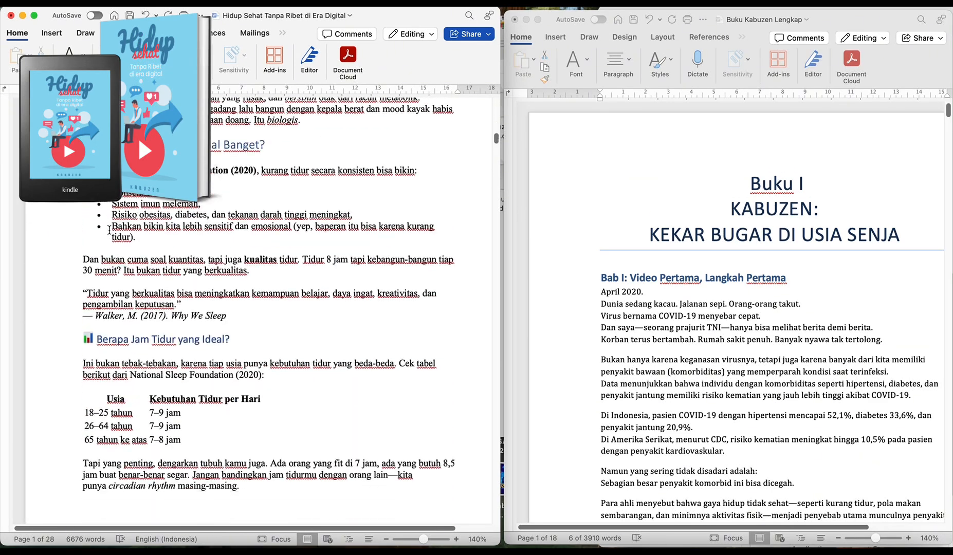
{"action": "scroll", "coordinate": [109, 230], "scroll_direction": "down", "scroll_amount": 4}
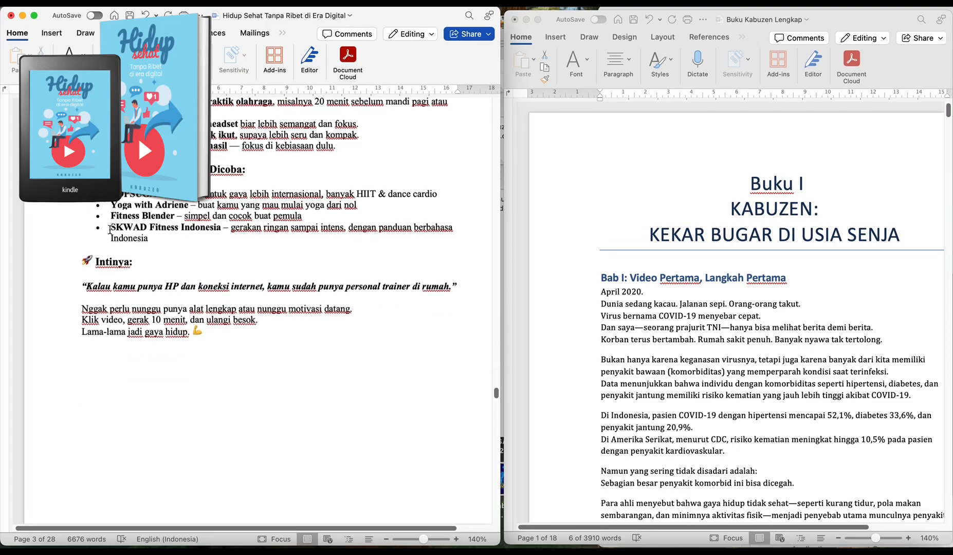
{"action": "scroll", "coordinate": [109, 229], "scroll_direction": "down", "scroll_amount": 3}
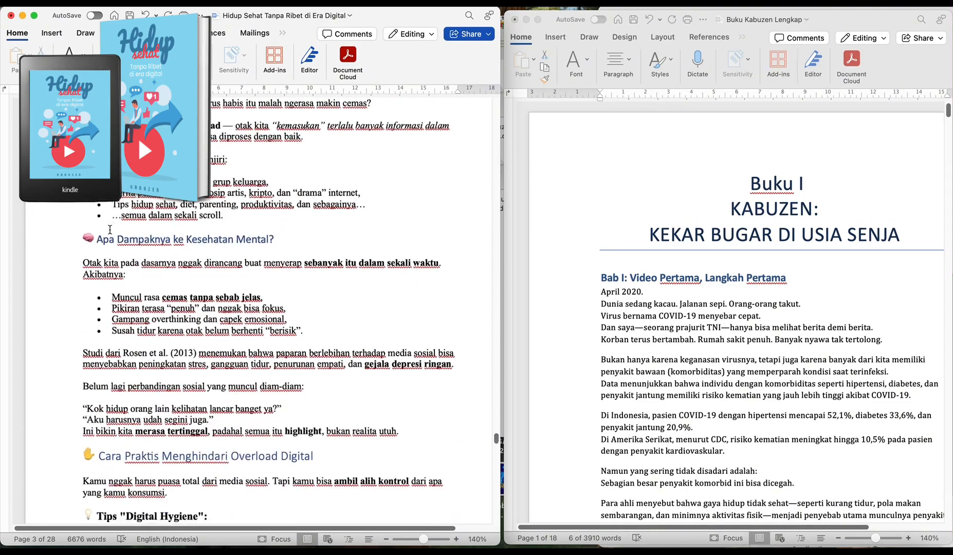
{"action": "scroll", "coordinate": [109, 229], "scroll_direction": "down", "scroll_amount": 4}
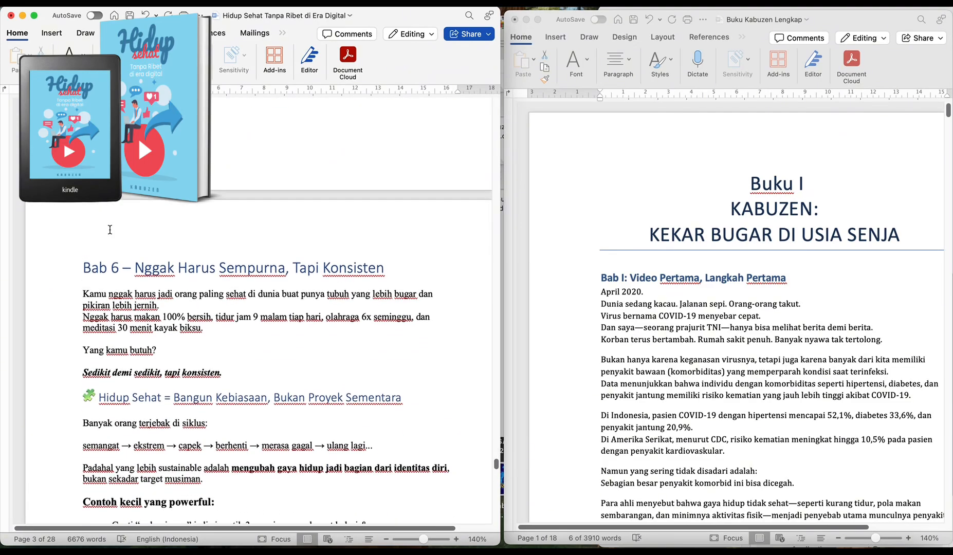
{"action": "scroll", "coordinate": [109, 230], "scroll_direction": "down", "scroll_amount": 20}
{"action": "scroll", "coordinate": [109, 229], "scroll_direction": "up", "scroll_amount": 12}
{"action": "scroll", "coordinate": [109, 230], "scroll_direction": "up", "scroll_amount": 20}
{"action": "scroll", "coordinate": [107, 230], "scroll_direction": "up", "scroll_amount": 20}
{"action": "scroll", "coordinate": [107, 230], "scroll_direction": "up", "scroll_amount": 20}
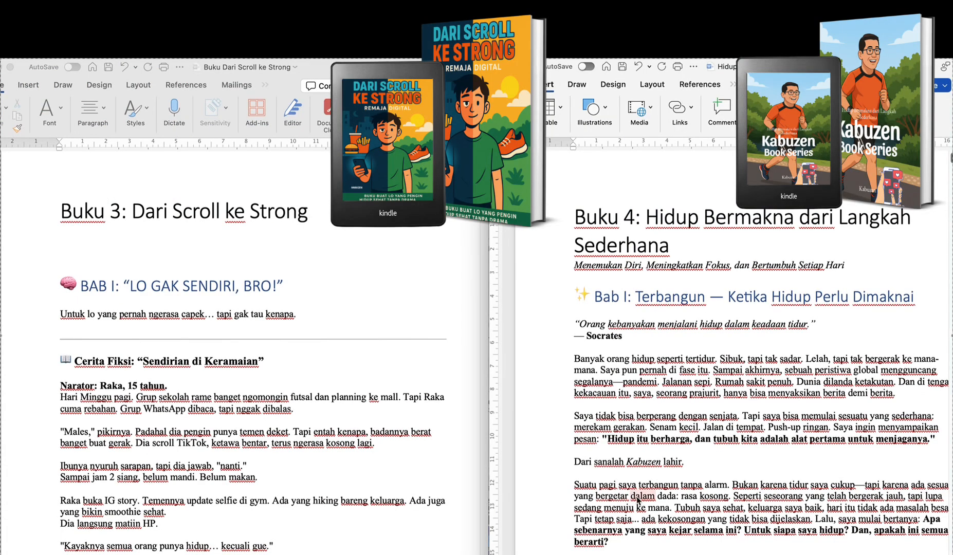
Read through Buku 4: Hidup Bermakna dari Langkah Sederhana from Bab I to the closing words after Bab VI
{"action": "scroll", "coordinate": [635, 496], "scroll_direction": "down", "scroll_amount": 3}
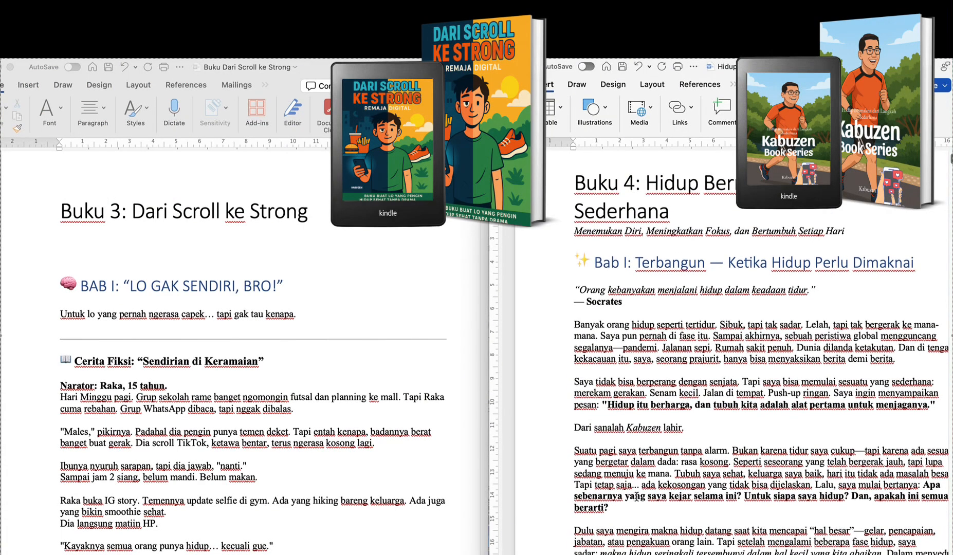
{"action": "scroll", "coordinate": [636, 496], "scroll_direction": "down", "scroll_amount": 3}
{"action": "scroll", "coordinate": [636, 497], "scroll_direction": "down", "scroll_amount": 10}
{"action": "scroll", "coordinate": [637, 496], "scroll_direction": "down", "scroll_amount": 14}
{"action": "scroll", "coordinate": [637, 496], "scroll_direction": "down", "scroll_amount": 15}
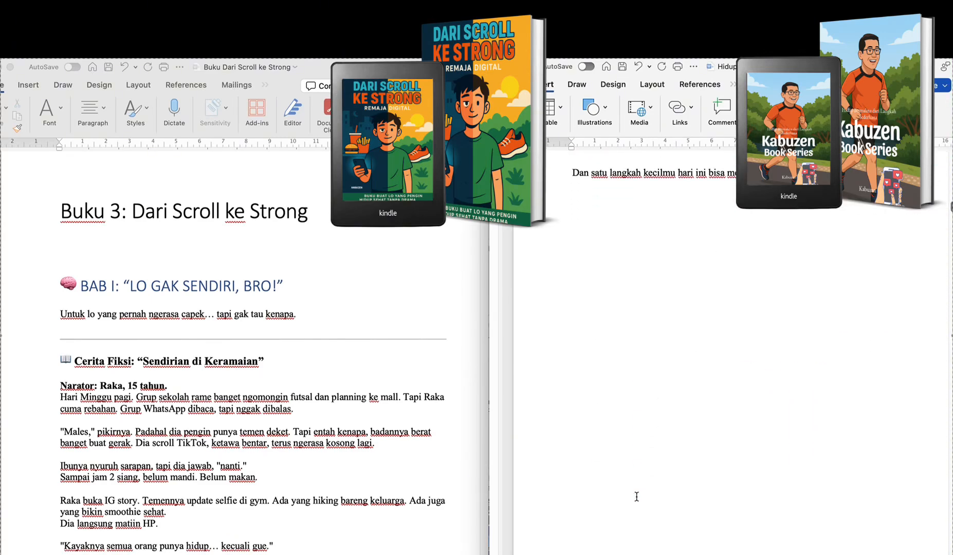
{"action": "scroll", "coordinate": [637, 496], "scroll_direction": "down", "scroll_amount": 7}
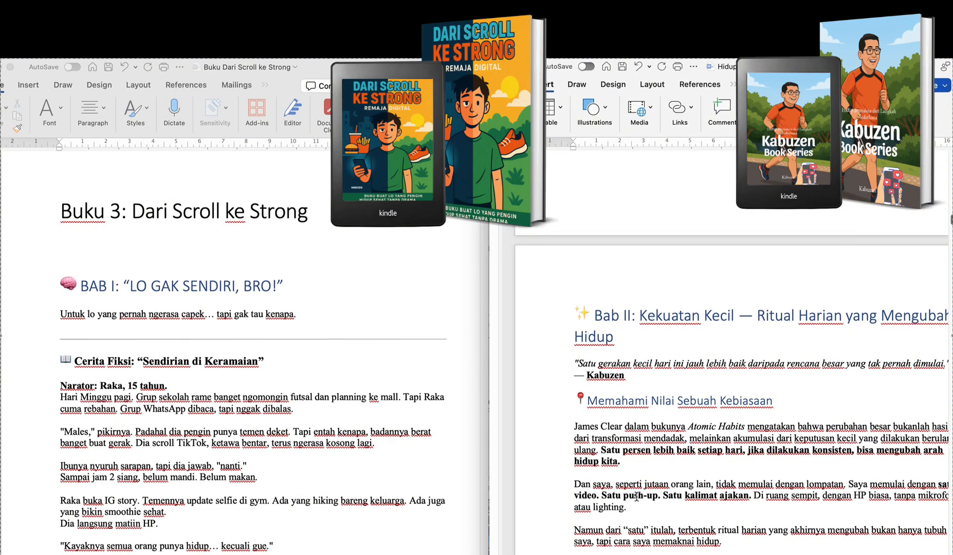
{"action": "scroll", "coordinate": [635, 512], "scroll_direction": "down", "scroll_amount": 15}
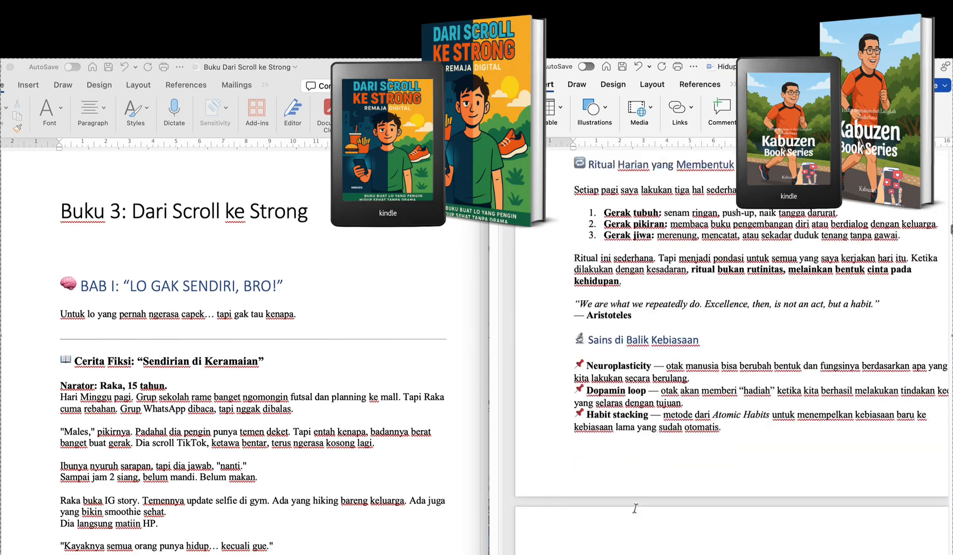
{"action": "scroll", "coordinate": [634, 508], "scroll_direction": "down", "scroll_amount": 15}
{"action": "scroll", "coordinate": [635, 508], "scroll_direction": "down", "scroll_amount": 20}
{"action": "scroll", "coordinate": [635, 509], "scroll_direction": "down", "scroll_amount": 20}
{"action": "scroll", "coordinate": [635, 509], "scroll_direction": "down", "scroll_amount": 20}
{"action": "scroll", "coordinate": [635, 509], "scroll_direction": "down", "scroll_amount": 20}
{"action": "scroll", "coordinate": [635, 509], "scroll_direction": "down", "scroll_amount": 15}
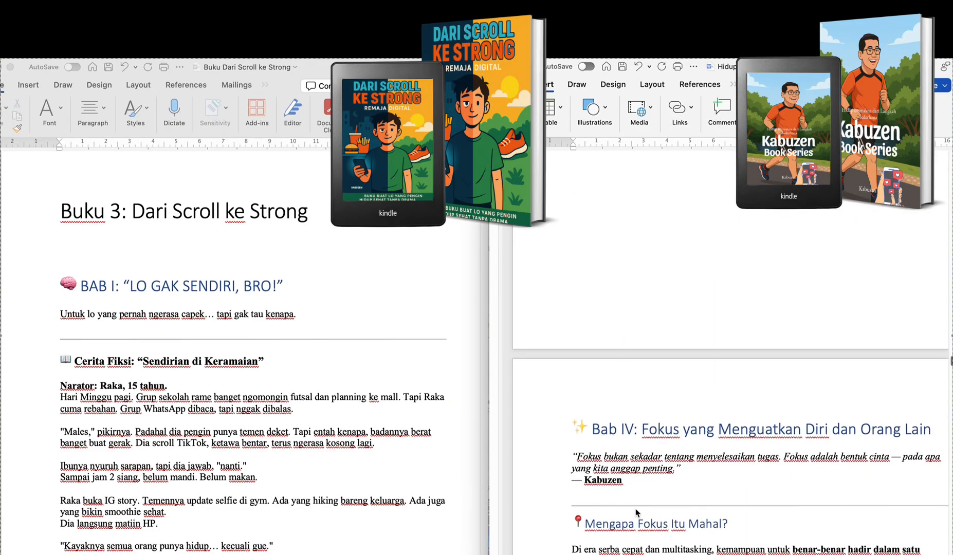
{"action": "scroll", "coordinate": [635, 508], "scroll_direction": "down", "scroll_amount": 20}
{"action": "scroll", "coordinate": [635, 513], "scroll_direction": "down", "scroll_amount": 20}
{"action": "scroll", "coordinate": [636, 512], "scroll_direction": "down", "scroll_amount": 20}
{"action": "scroll", "coordinate": [636, 508], "scroll_direction": "down", "scroll_amount": 10}
{"action": "scroll", "coordinate": [636, 508], "scroll_direction": "down", "scroll_amount": 20}
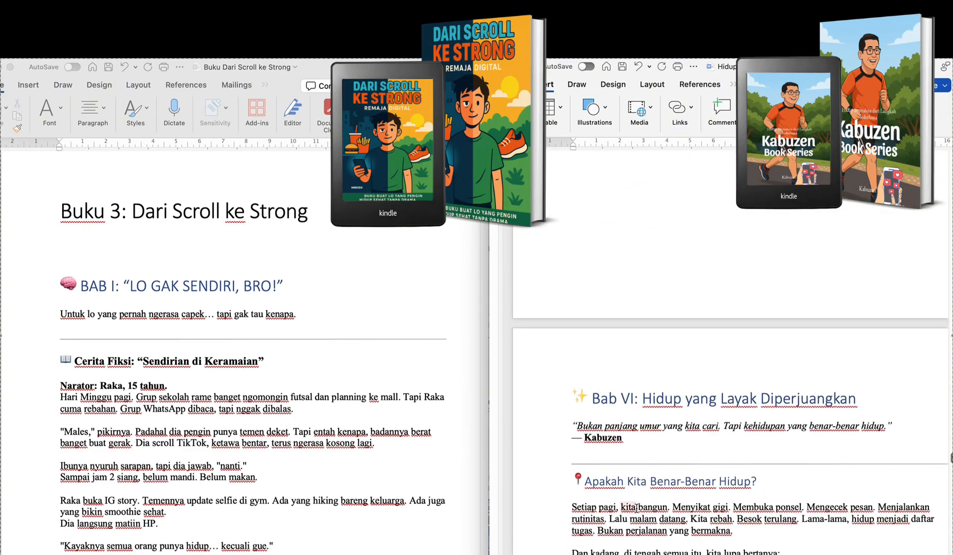
{"action": "scroll", "coordinate": [636, 508], "scroll_direction": "down", "scroll_amount": 20}
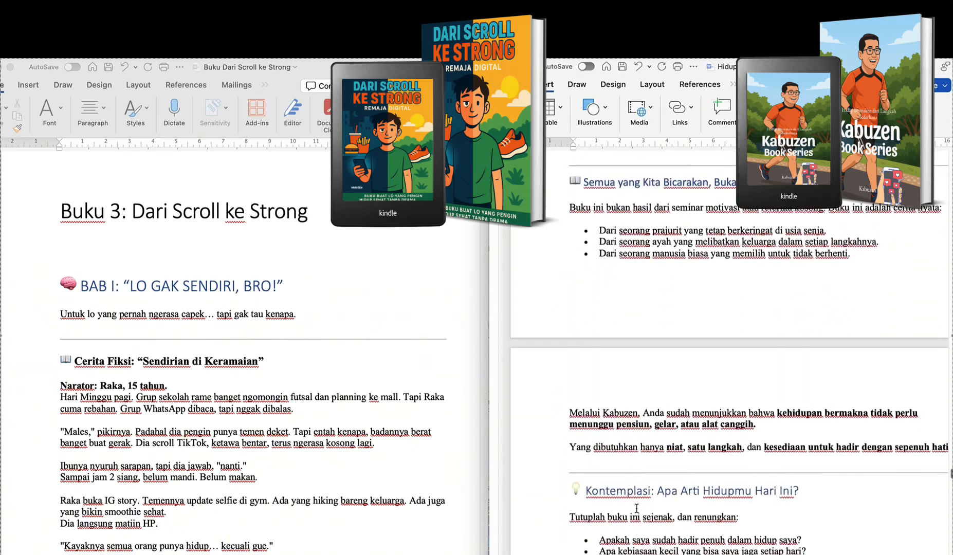
{"action": "scroll", "coordinate": [636, 508], "scroll_direction": "down", "scroll_amount": 5}
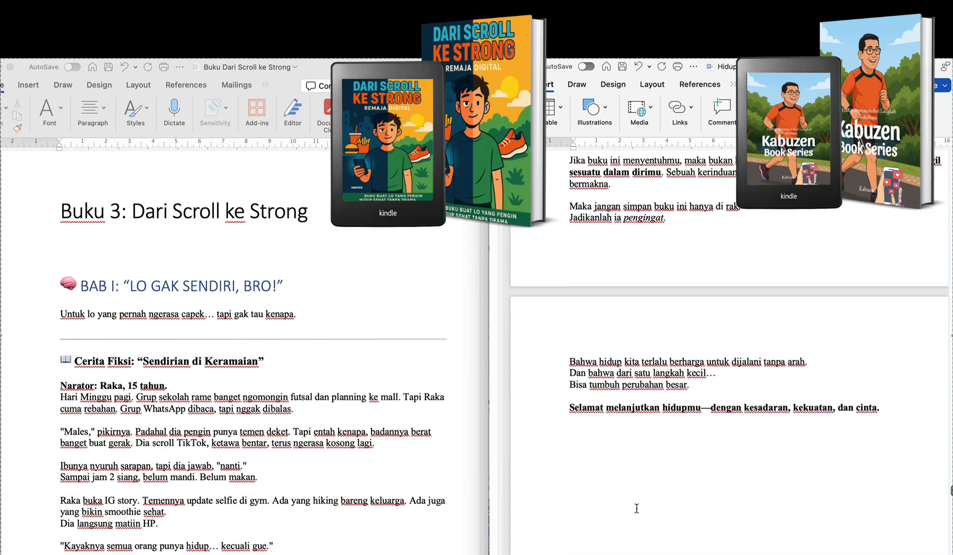
Look through the Langkah Praktis 21 Hari Bertumbuh appendix of Buku 4 from Hari 1 to Hari 21 and return to the book's title page
{"action": "scroll", "coordinate": [636, 508], "scroll_direction": "down", "scroll_amount": 10}
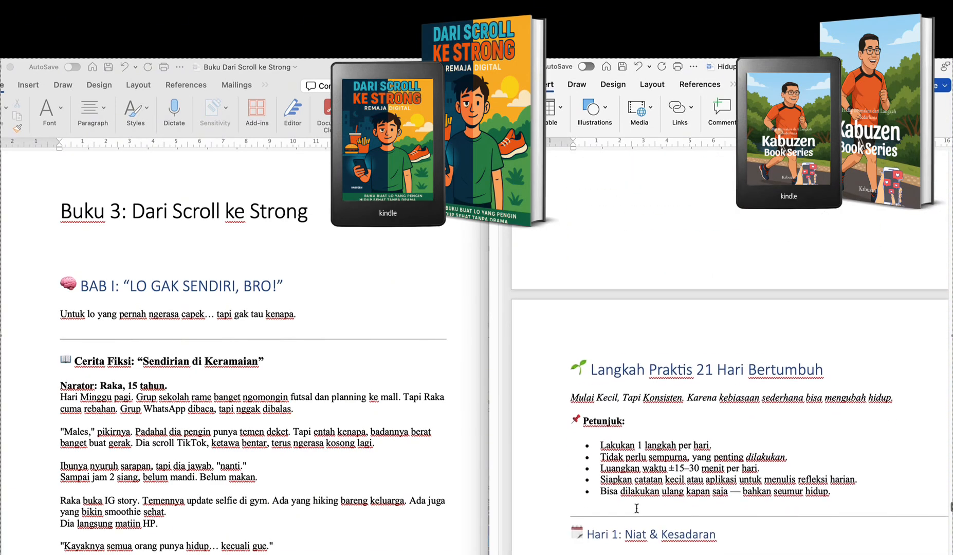
{"action": "scroll", "coordinate": [640, 507], "scroll_direction": "down", "scroll_amount": 10}
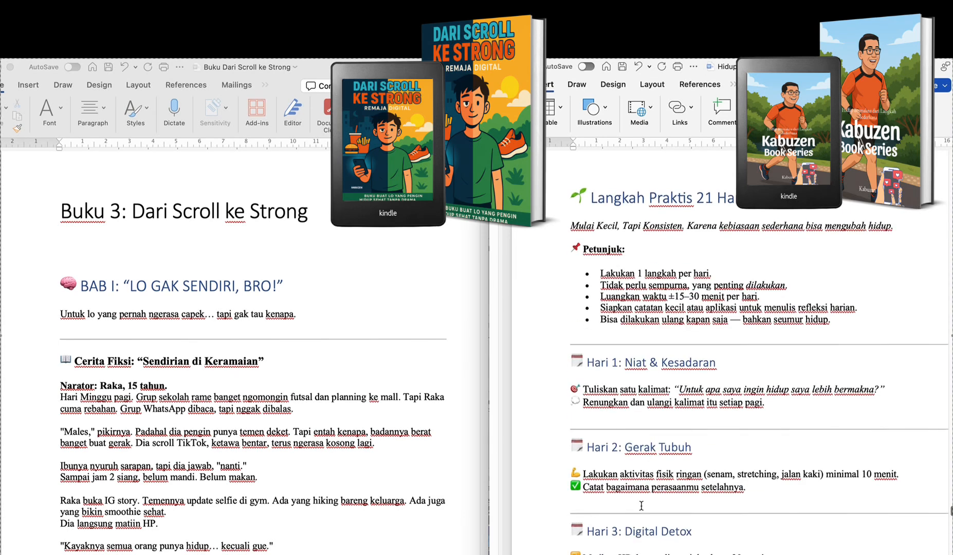
{"action": "scroll", "coordinate": [640, 507], "scroll_direction": "down", "scroll_amount": 10}
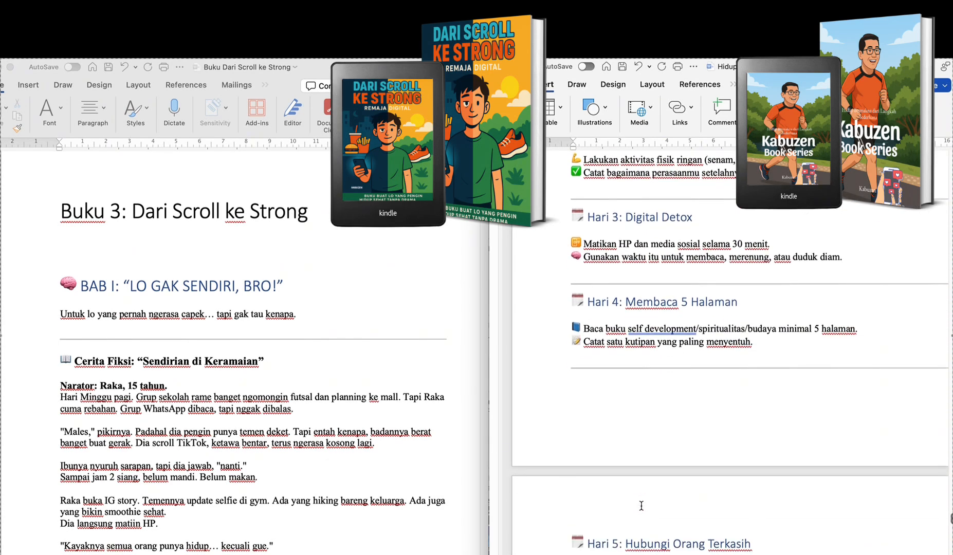
{"action": "scroll", "coordinate": [641, 506], "scroll_direction": "down", "scroll_amount": 10}
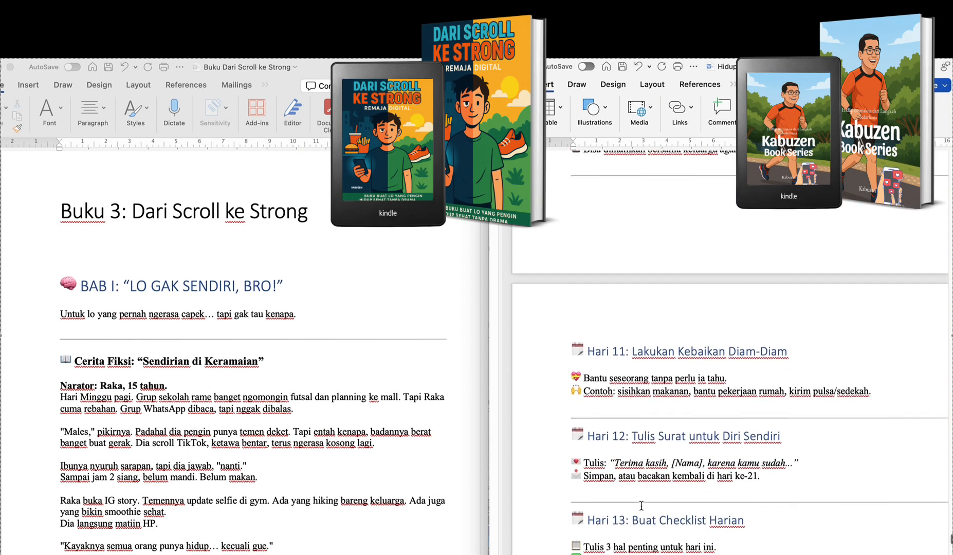
{"action": "scroll", "coordinate": [641, 507], "scroll_direction": "down", "scroll_amount": 10}
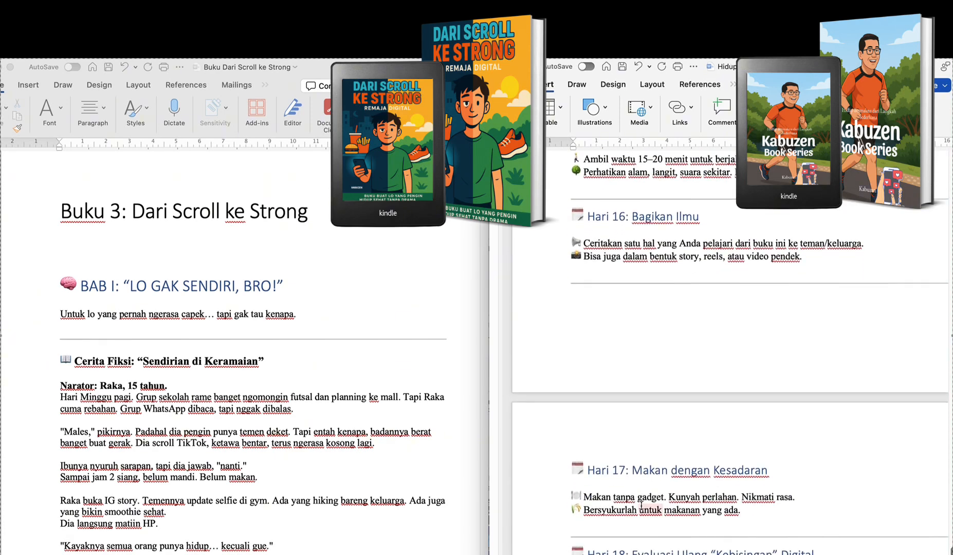
{"action": "scroll", "coordinate": [641, 506], "scroll_direction": "down", "scroll_amount": 5}
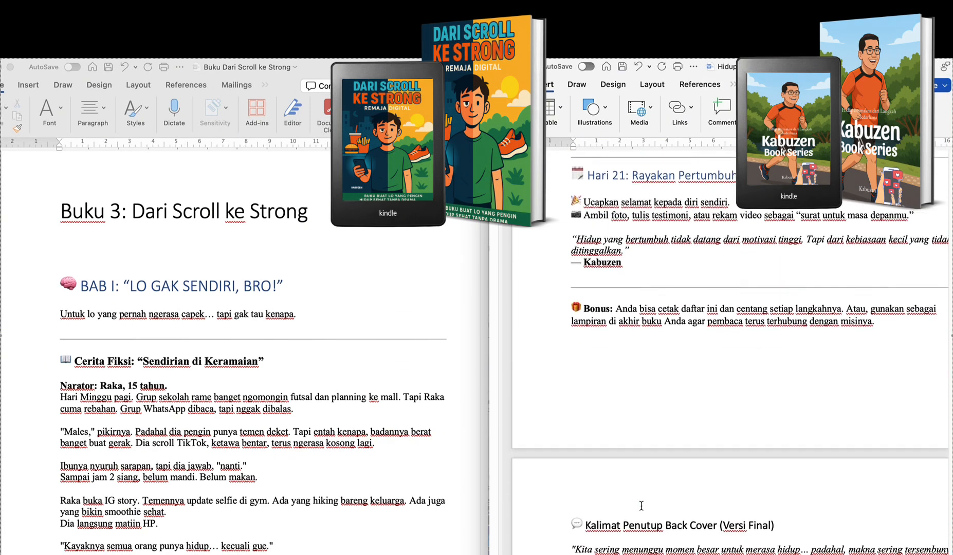
{"action": "scroll", "coordinate": [641, 506], "scroll_direction": "up", "scroll_amount": 7}
{"action": "scroll", "coordinate": [641, 506], "scroll_direction": "up", "scroll_amount": 1}
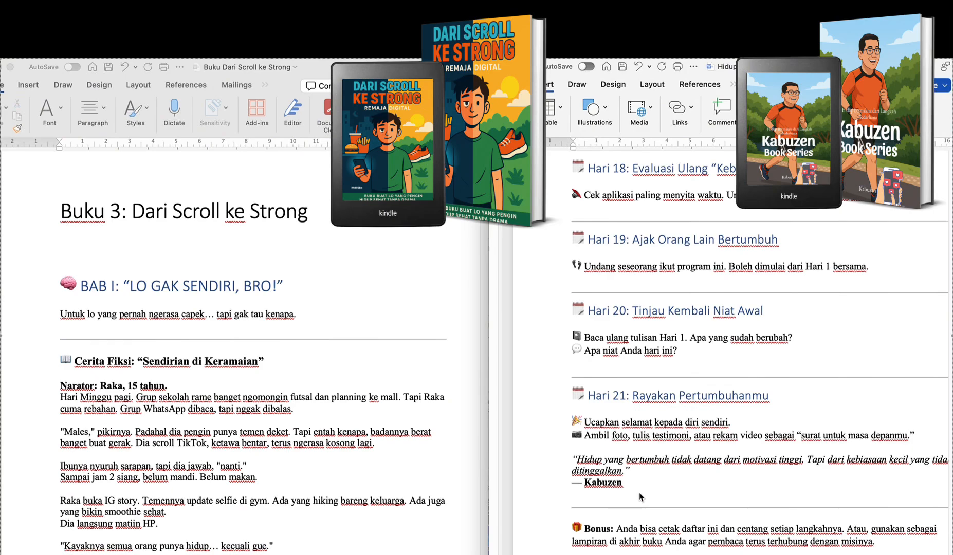
{"action": "scroll", "coordinate": [640, 493], "scroll_direction": "up", "scroll_amount": 3}
{"action": "scroll", "coordinate": [641, 492], "scroll_direction": "up", "scroll_amount": 20}
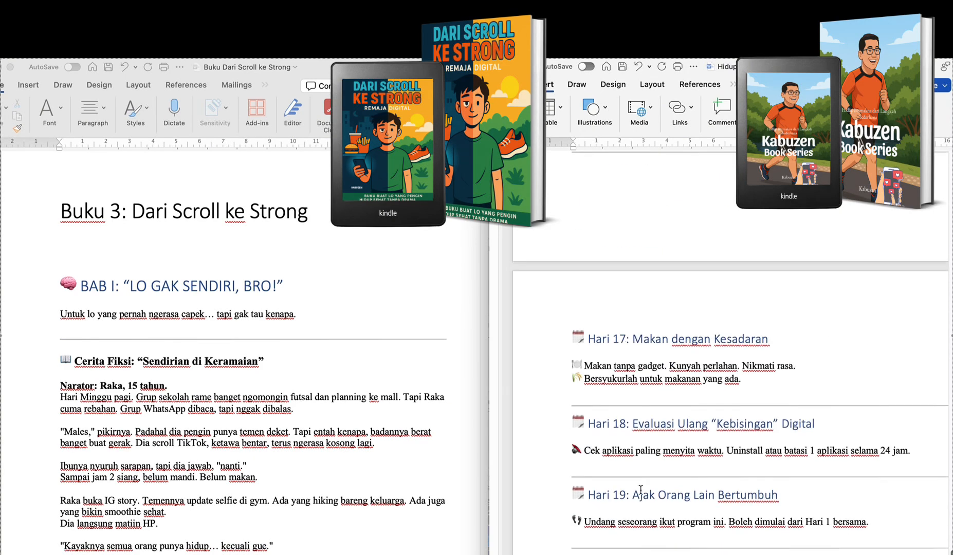
{"action": "scroll", "coordinate": [640, 489], "scroll_direction": "up", "scroll_amount": 20}
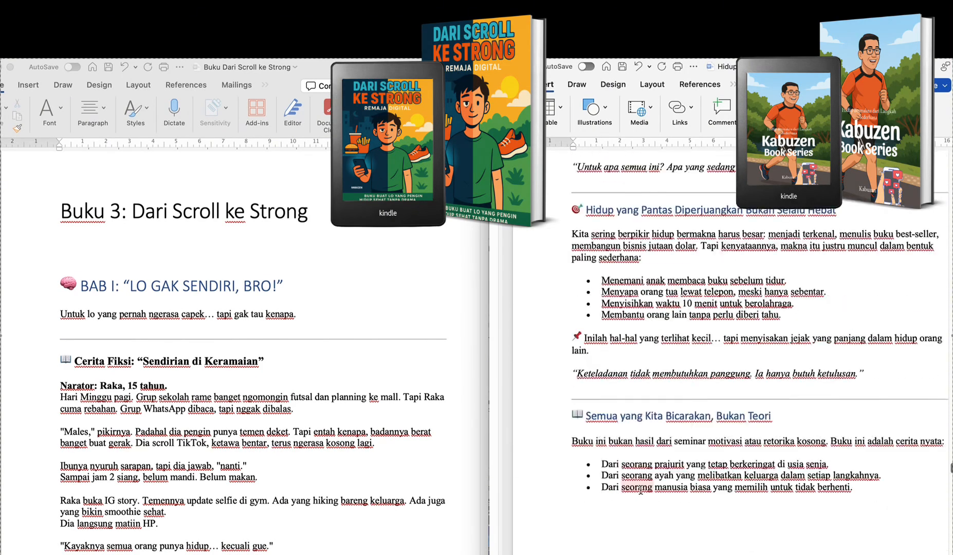
{"action": "scroll", "coordinate": [641, 490], "scroll_direction": "up", "scroll_amount": 20}
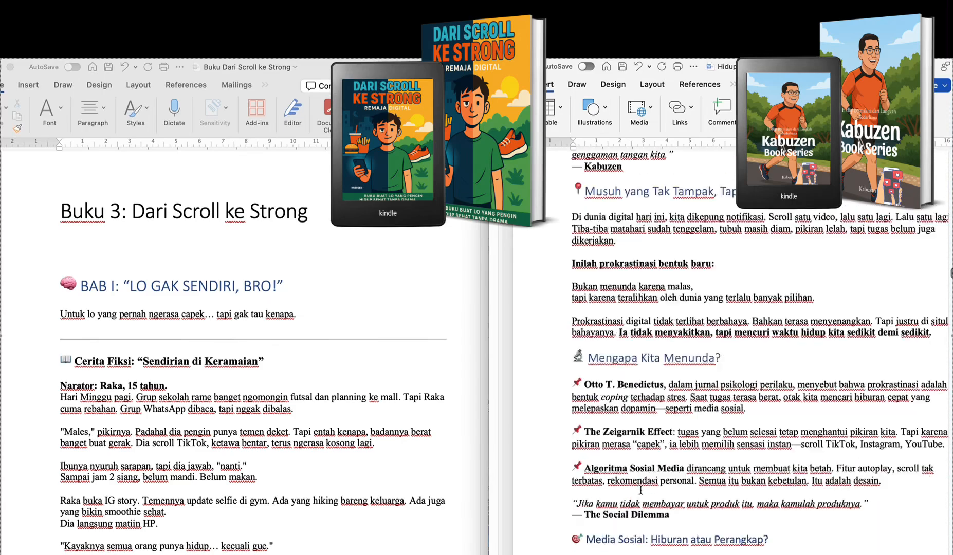
{"action": "scroll", "coordinate": [641, 490], "scroll_direction": "up", "scroll_amount": 15}
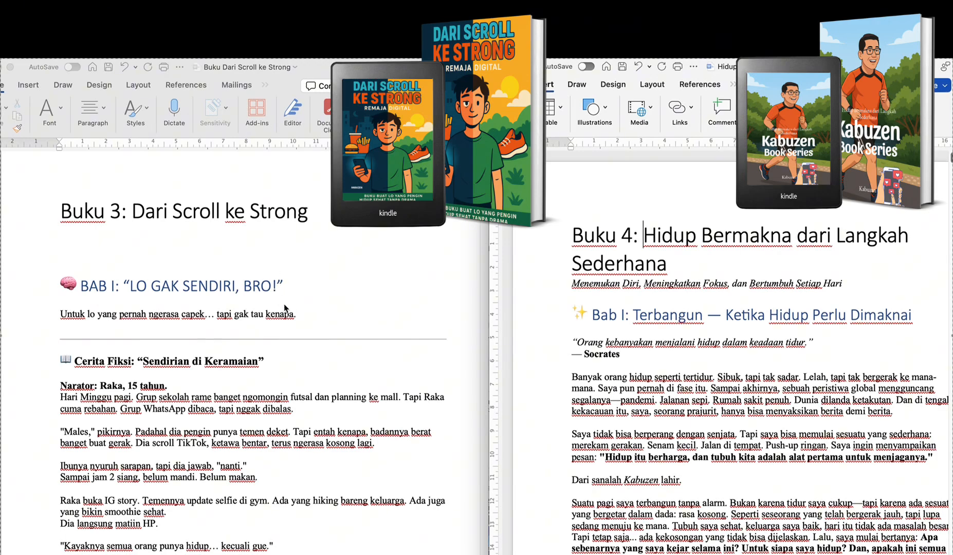
Read through Buku 3: Dari Scroll ke Strong from Bab I to the closing section after Bab VI and go back towards the earlier chapters
{"action": "scroll", "coordinate": [234, 361], "scroll_direction": "down", "scroll_amount": 15}
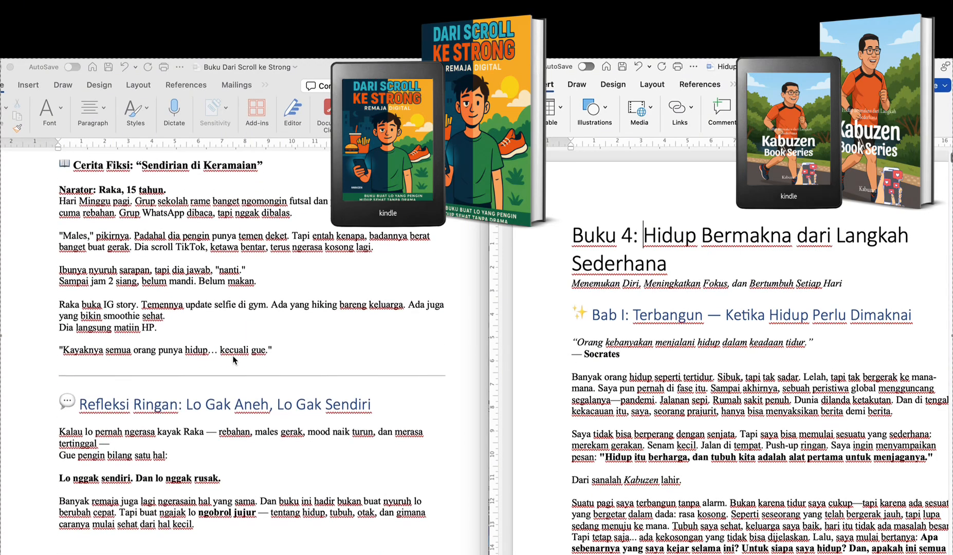
{"action": "scroll", "coordinate": [234, 360], "scroll_direction": "down", "scroll_amount": 20}
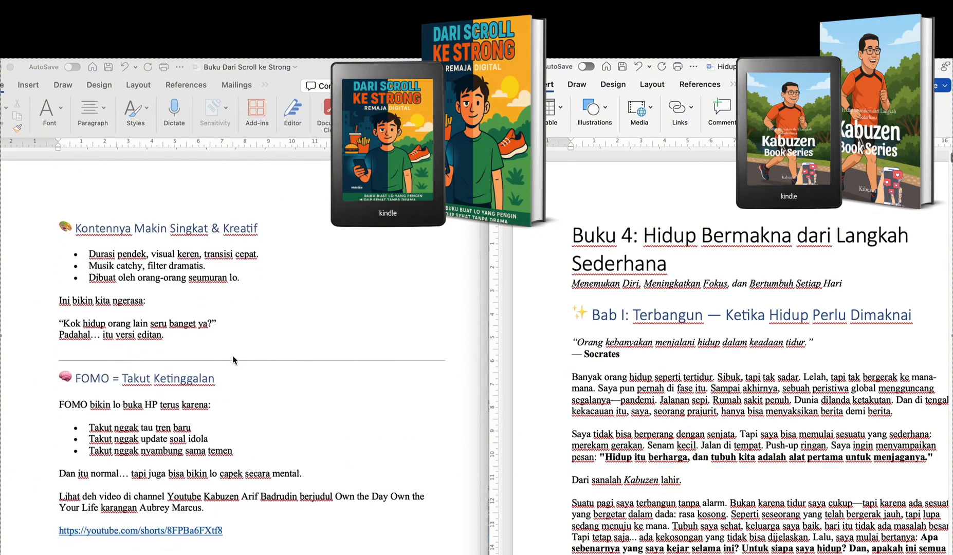
{"action": "scroll", "coordinate": [233, 360], "scroll_direction": "down", "scroll_amount": 15}
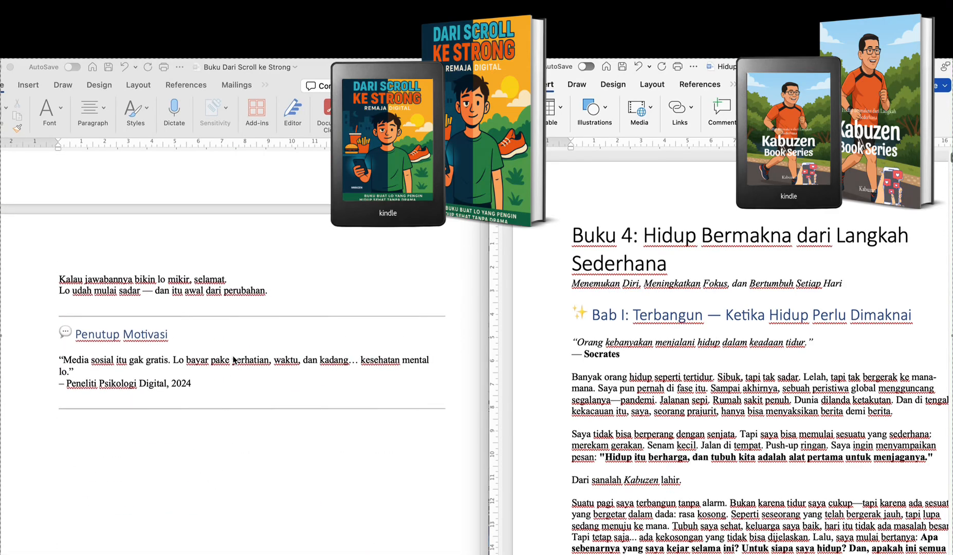
{"action": "scroll", "coordinate": [234, 360], "scroll_direction": "down", "scroll_amount": 15}
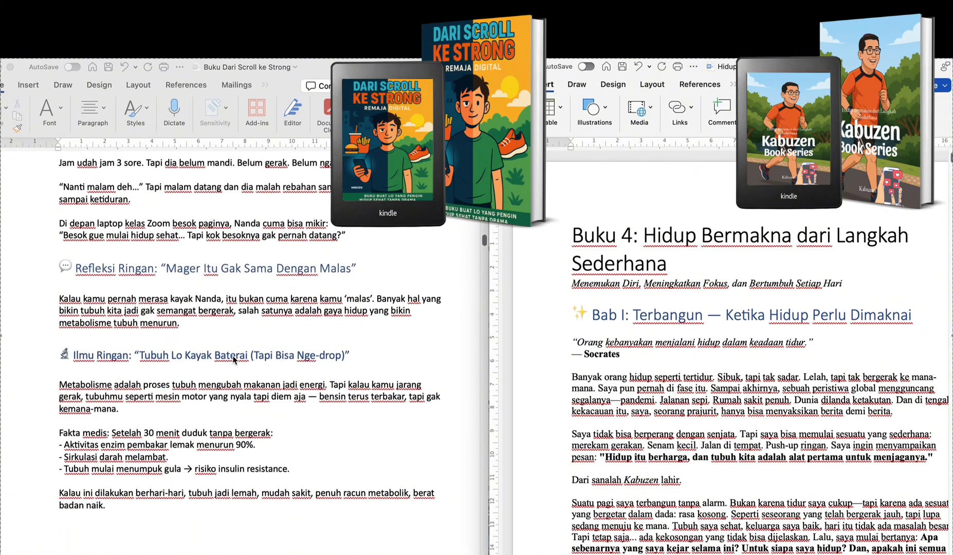
{"action": "scroll", "coordinate": [234, 359], "scroll_direction": "down", "scroll_amount": 15}
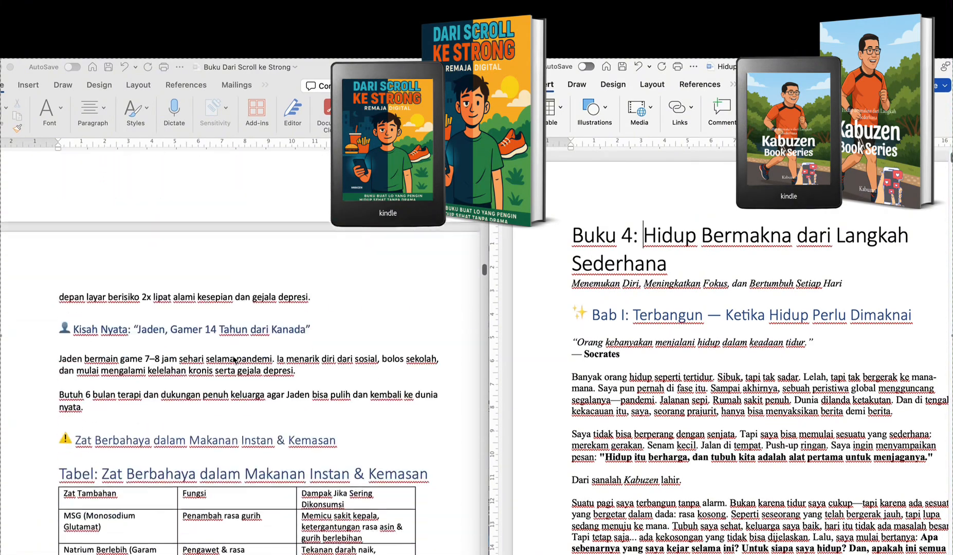
{"action": "scroll", "coordinate": [234, 360], "scroll_direction": "down", "scroll_amount": 15}
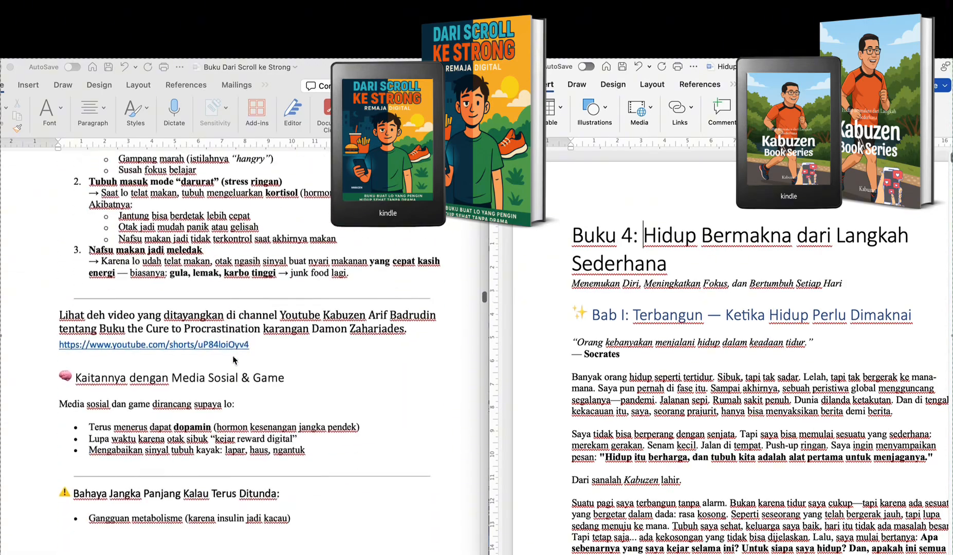
{"action": "scroll", "coordinate": [233, 359], "scroll_direction": "down", "scroll_amount": 15}
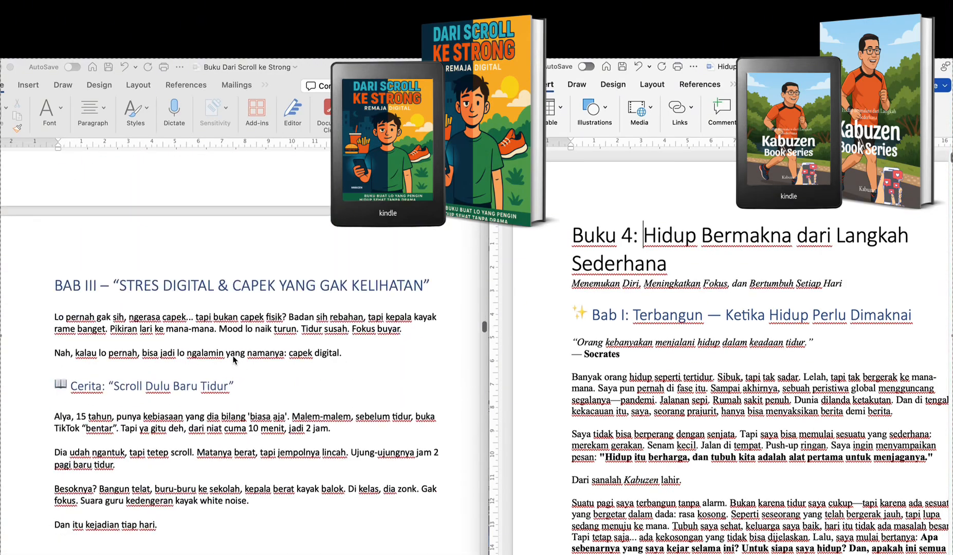
{"action": "scroll", "coordinate": [233, 360], "scroll_direction": "down", "scroll_amount": 15}
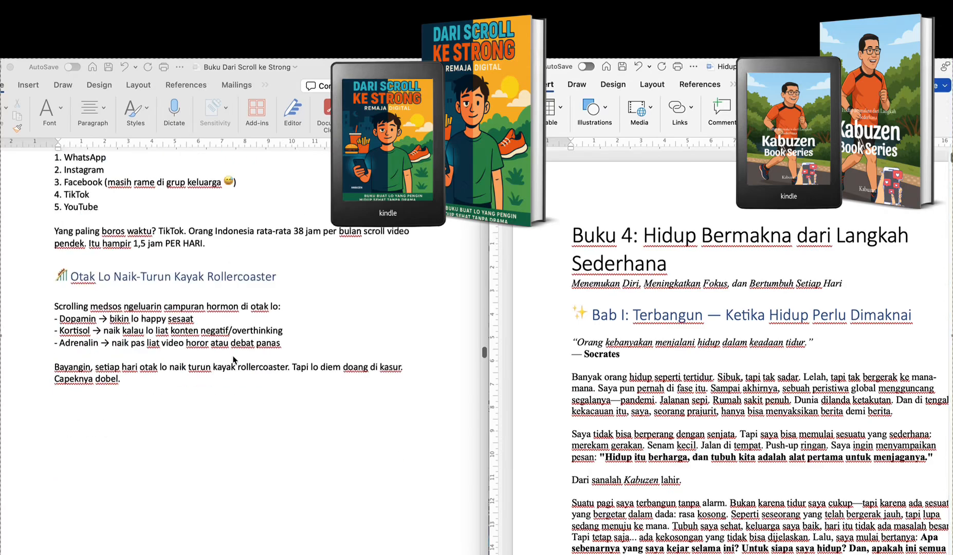
{"action": "scroll", "coordinate": [234, 359], "scroll_direction": "down", "scroll_amount": 15}
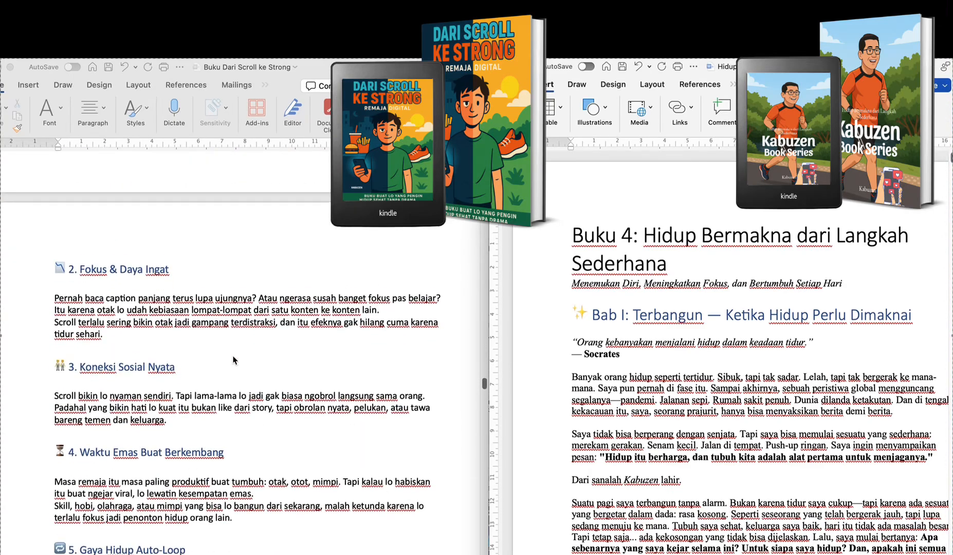
{"action": "scroll", "coordinate": [234, 360], "scroll_direction": "down", "scroll_amount": 15}
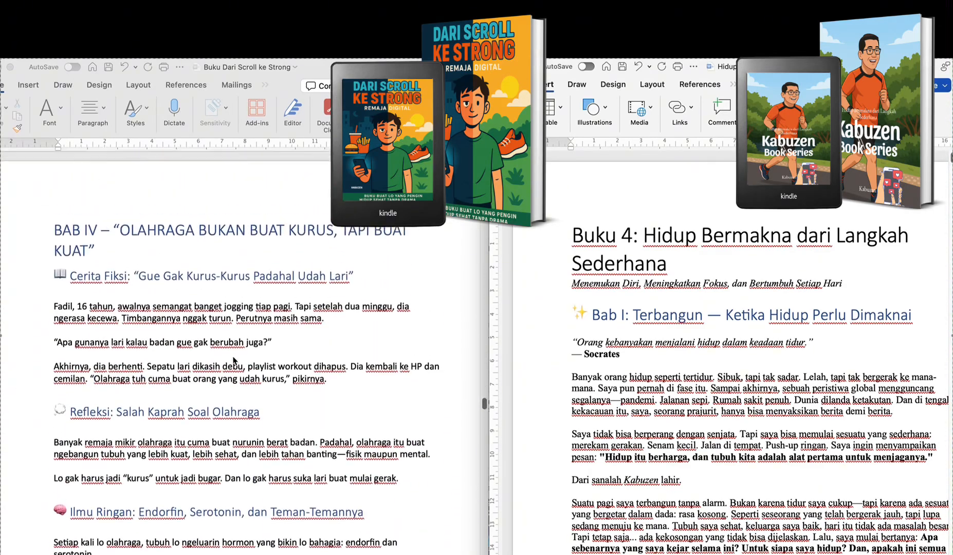
{"action": "scroll", "coordinate": [233, 360], "scroll_direction": "down", "scroll_amount": 15}
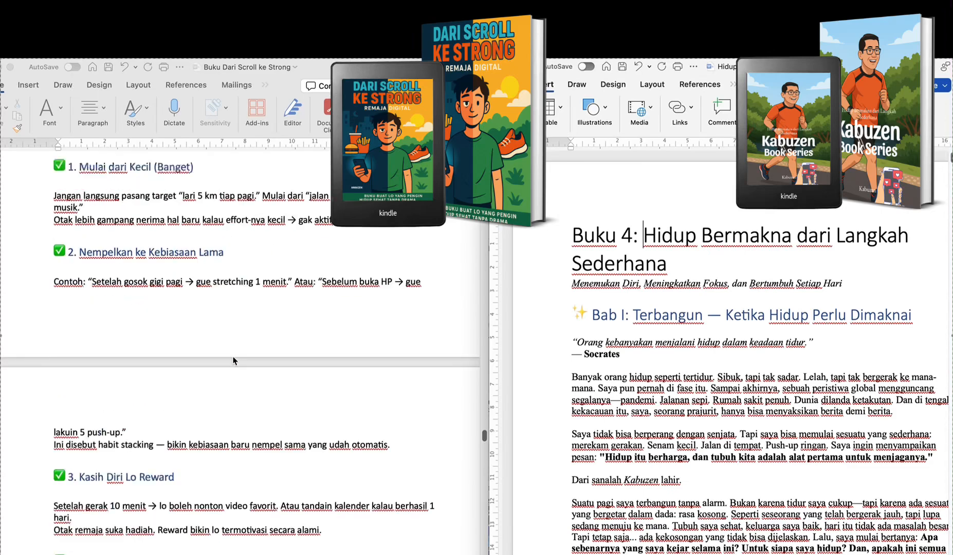
{"action": "scroll", "coordinate": [234, 360], "scroll_direction": "down", "scroll_amount": 15}
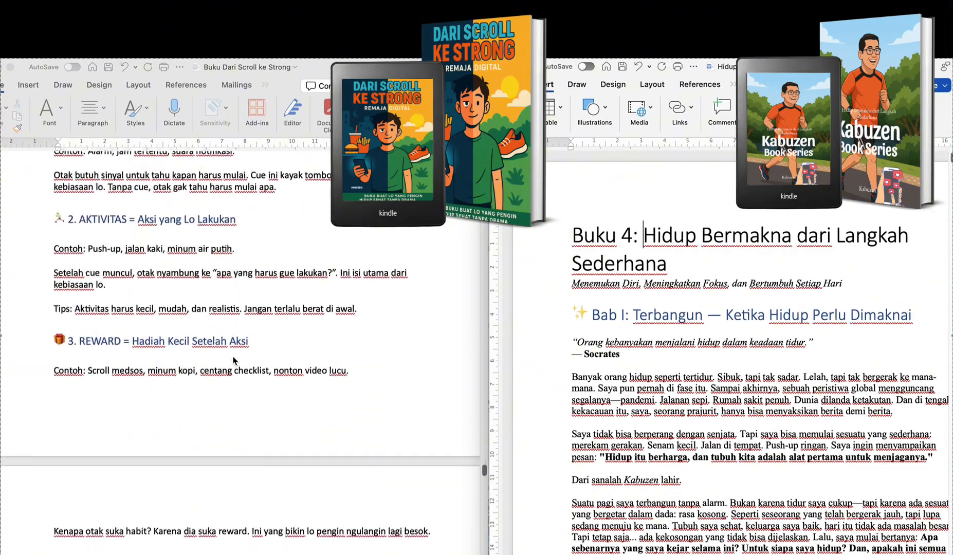
{"action": "scroll", "coordinate": [233, 360], "scroll_direction": "down", "scroll_amount": 20}
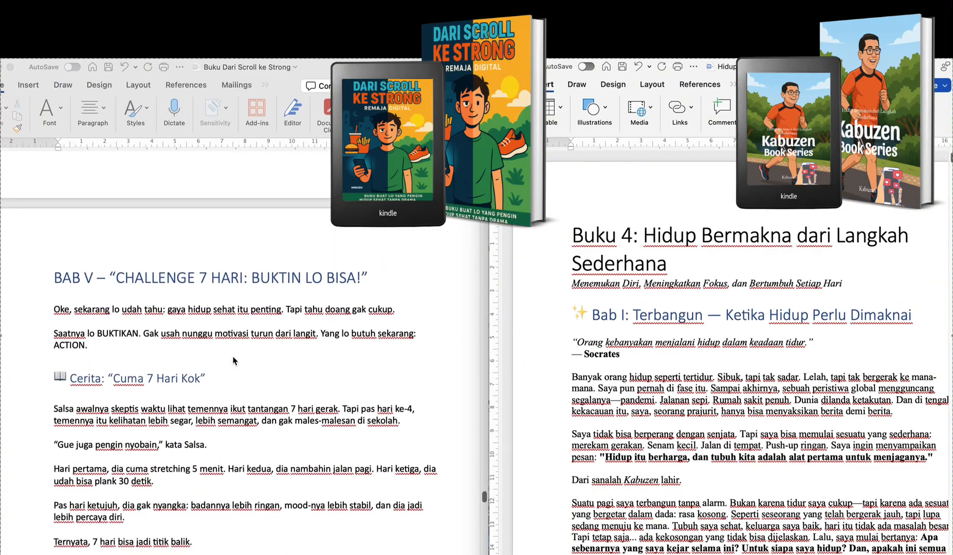
{"action": "scroll", "coordinate": [233, 360], "scroll_direction": "down", "scroll_amount": 20}
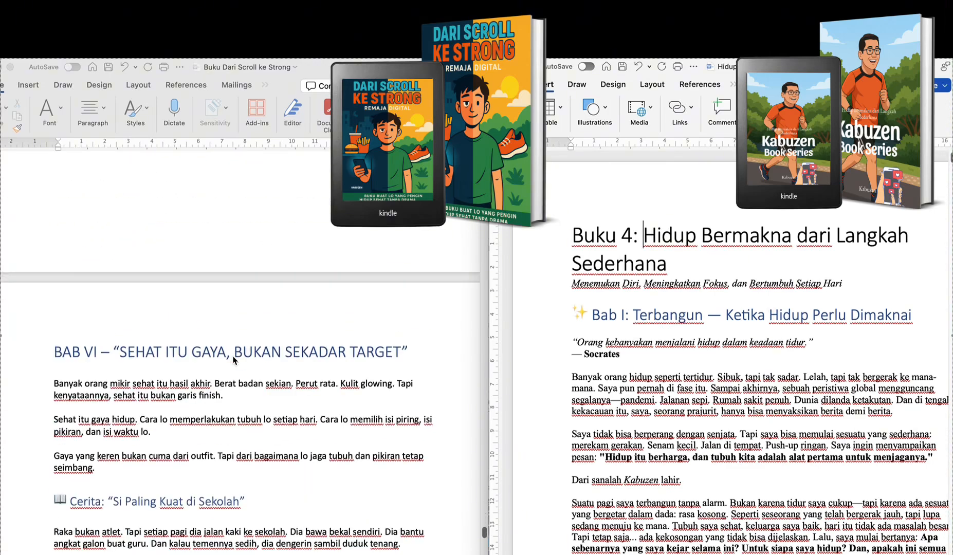
{"action": "scroll", "coordinate": [233, 360], "scroll_direction": "down", "scroll_amount": 15}
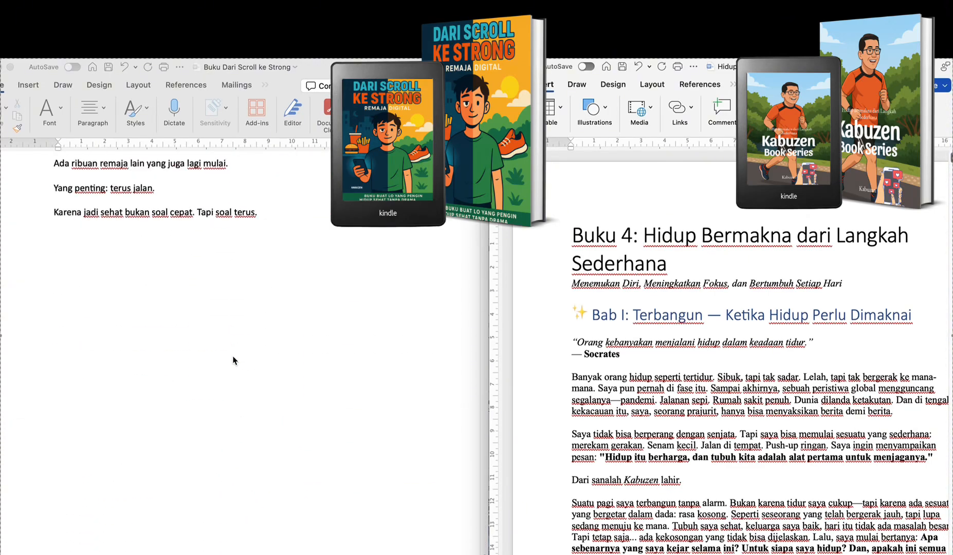
{"action": "scroll", "coordinate": [234, 360], "scroll_direction": "up", "scroll_amount": 20}
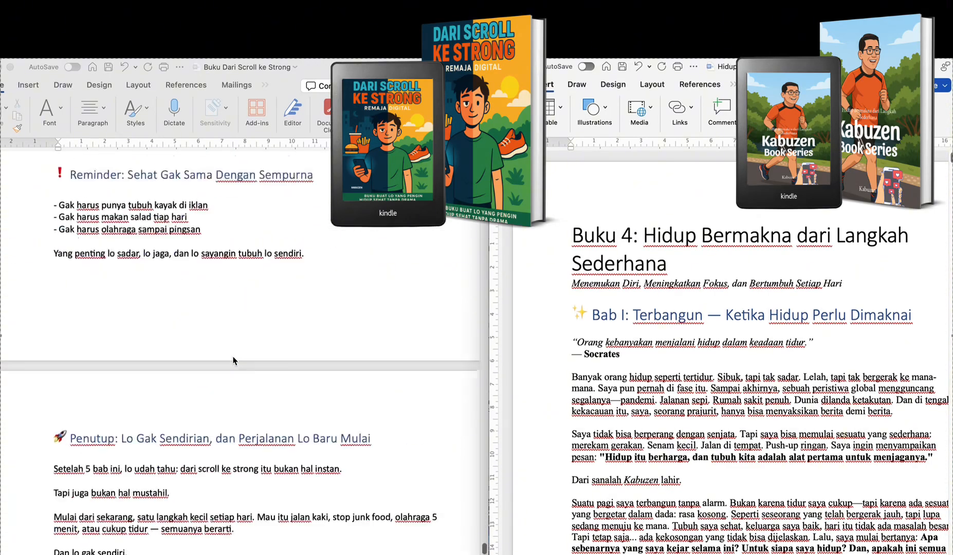
{"action": "scroll", "coordinate": [234, 361], "scroll_direction": "up", "scroll_amount": 20}
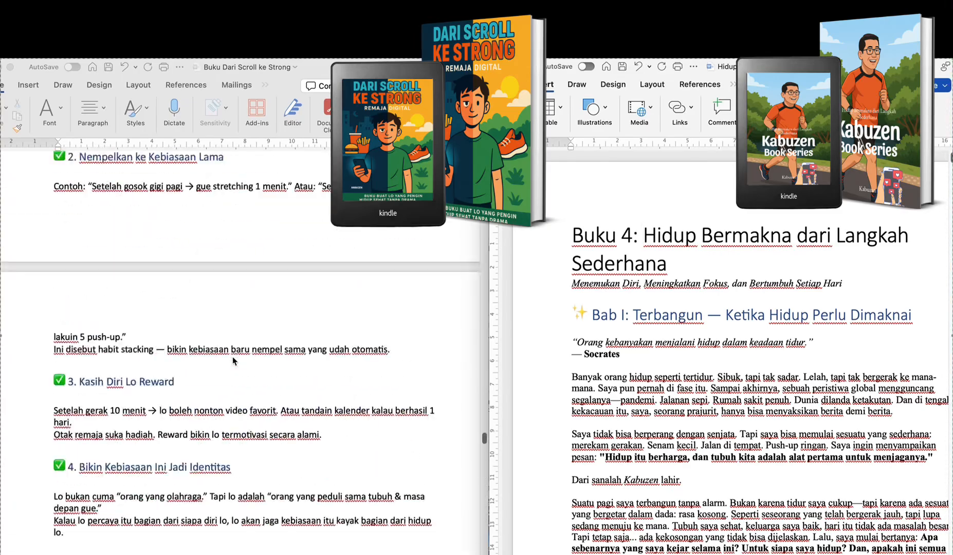
{"action": "scroll", "coordinate": [234, 360], "scroll_direction": "down", "scroll_amount": 20}
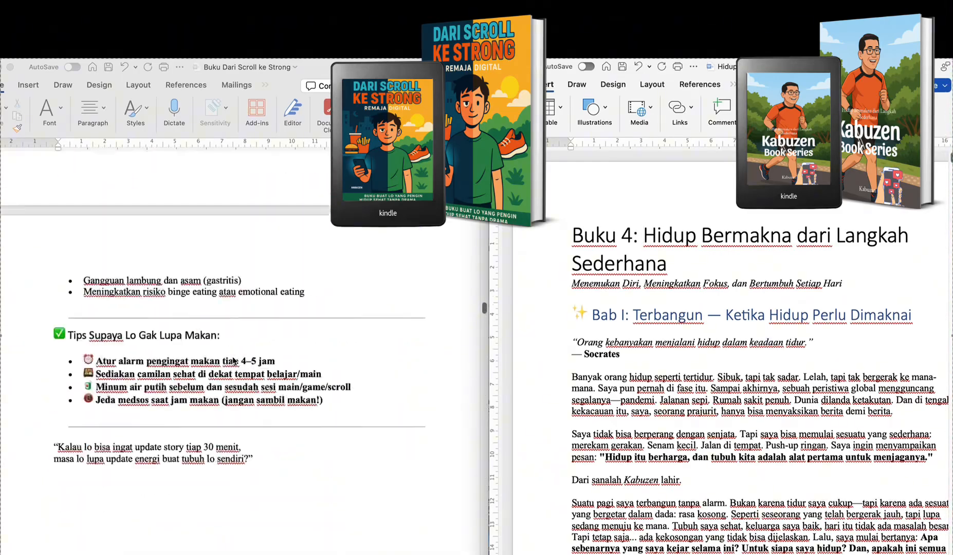
{"action": "scroll", "coordinate": [234, 360], "scroll_direction": "up", "scroll_amount": 20}
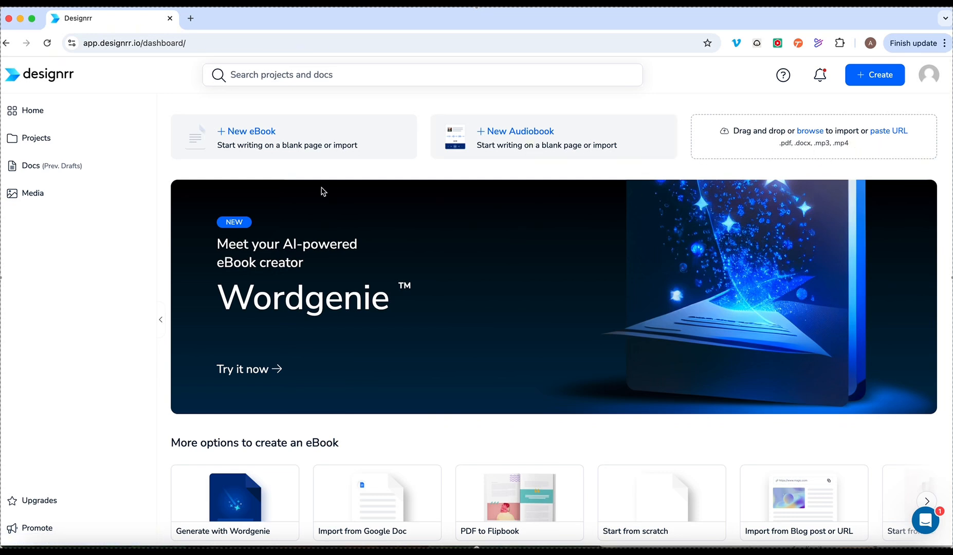
Switch to Designrr and start a new eBook project with PDF as its publishing format
{"action": "left_click", "coordinate": [261, 136]}
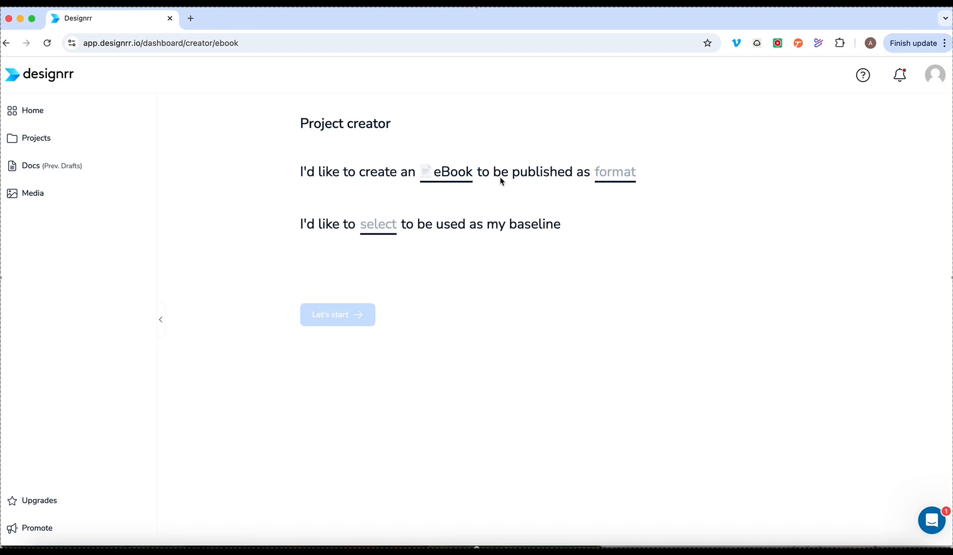
{"action": "left_click", "coordinate": [454, 175]}
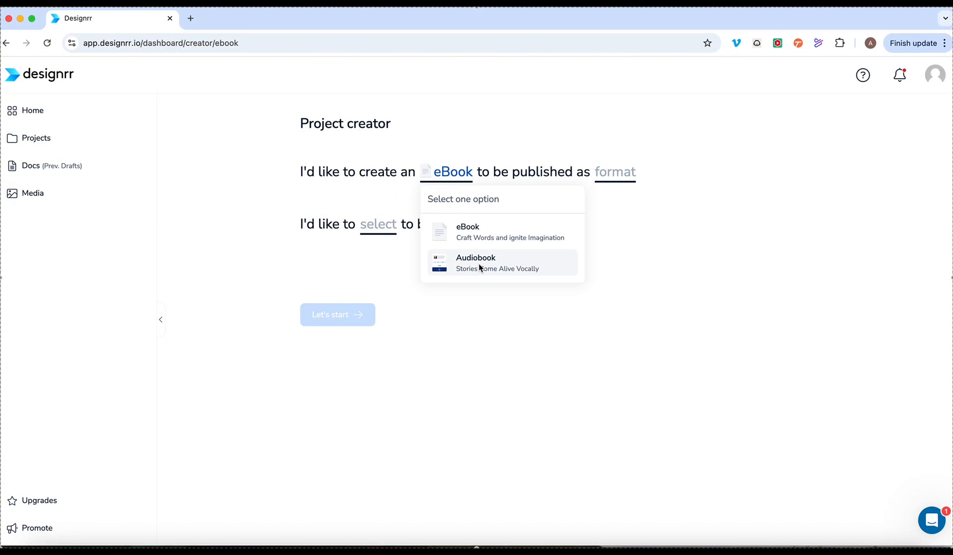
{"action": "left_click", "coordinate": [466, 184]}
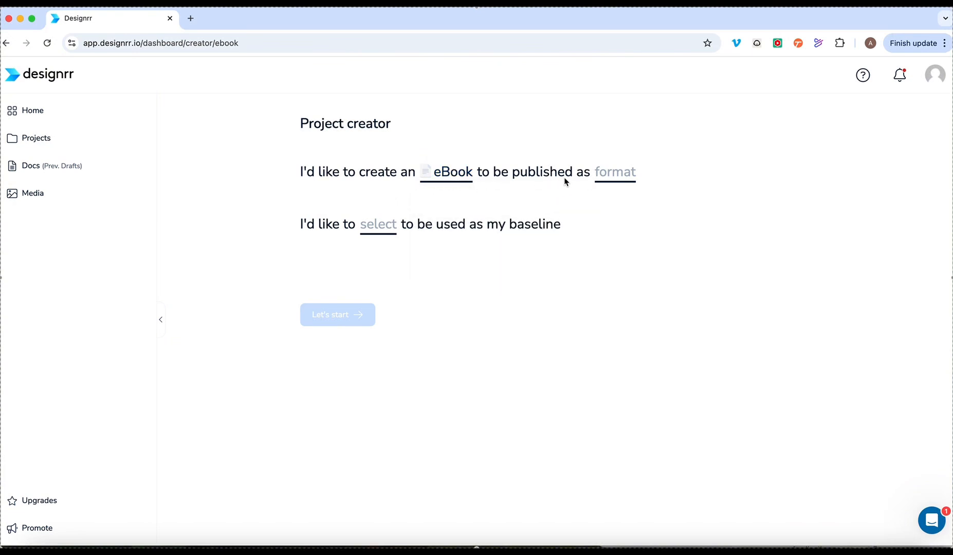
{"action": "left_click", "coordinate": [614, 178]}
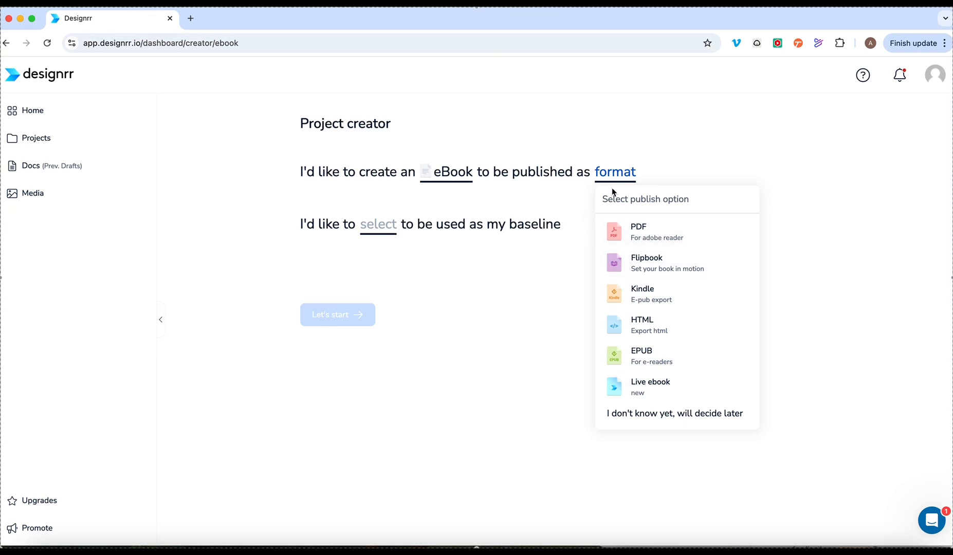
{"action": "left_click", "coordinate": [651, 232]}
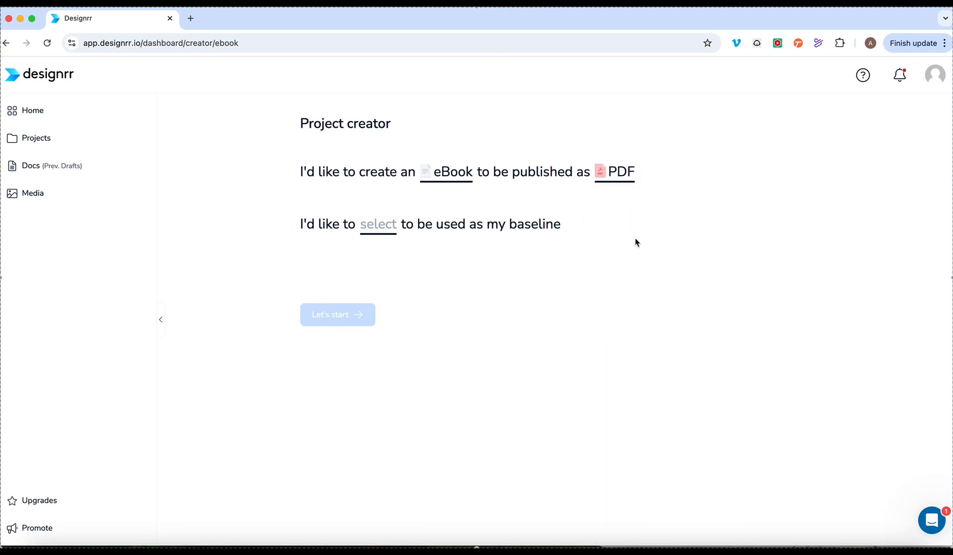
Create the eBook from the Word file Hidup Bermakna dari Langkah Sederhana, with Self Development, Health & wellness and Life coaching as its topics
{"action": "left_click", "coordinate": [374, 228]}
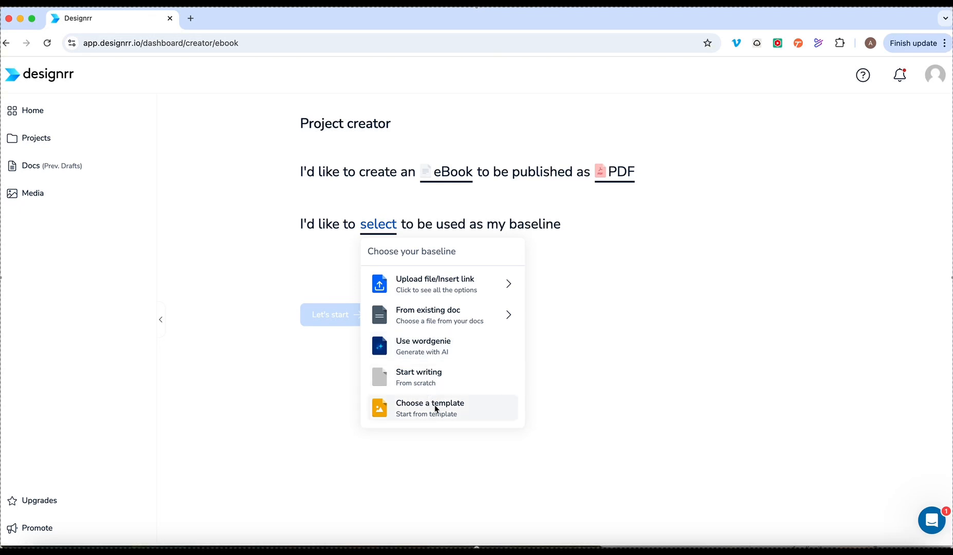
{"action": "left_click", "coordinate": [424, 282]}
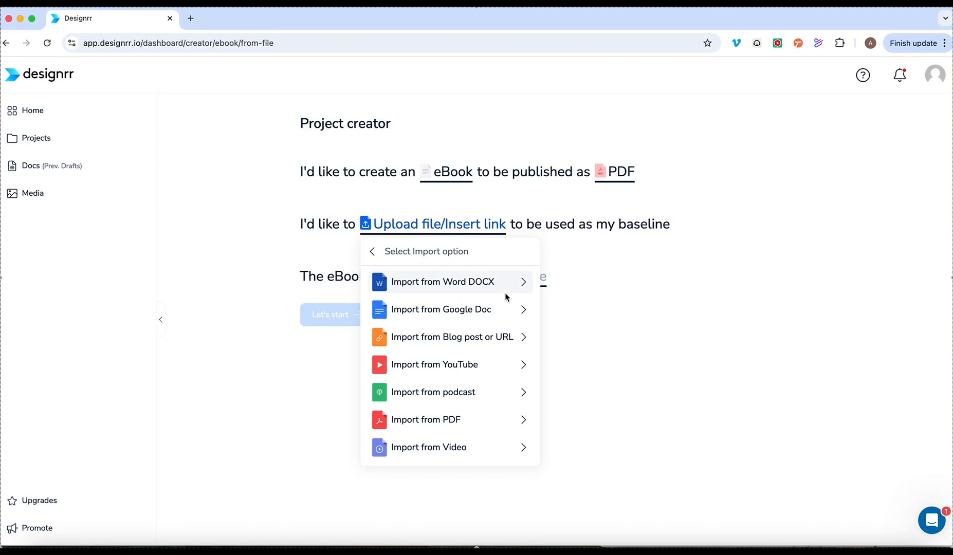
{"action": "left_click", "coordinate": [462, 283]}
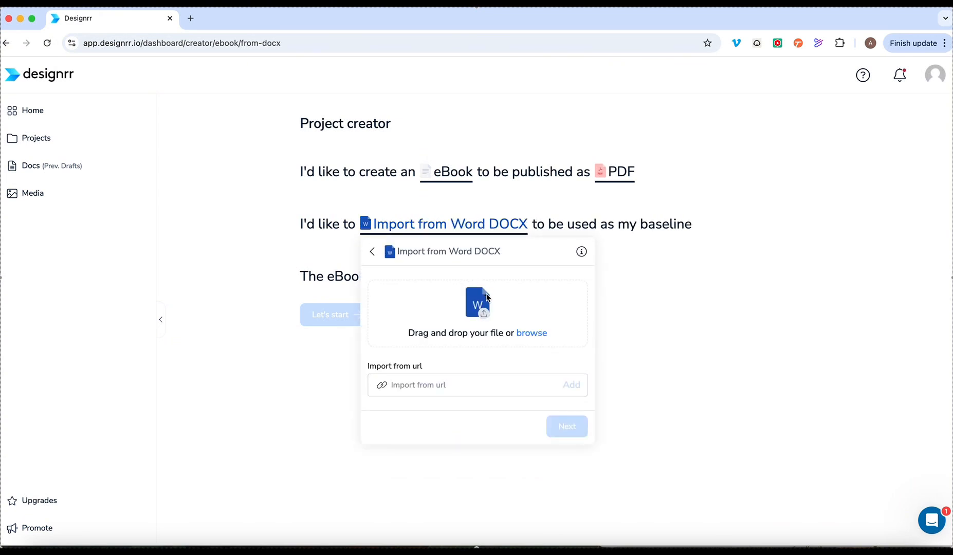
{"action": "left_click", "coordinate": [529, 333]}
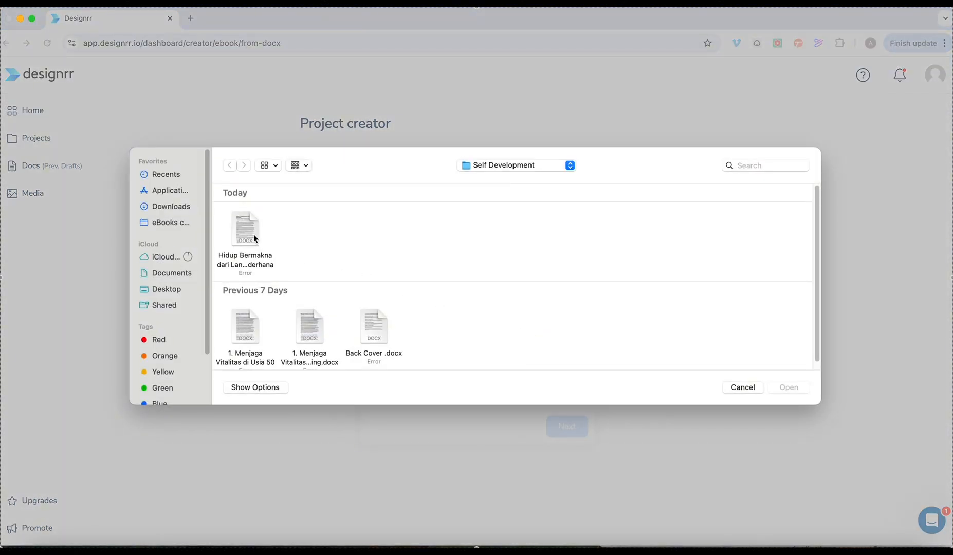
{"action": "left_click", "coordinate": [253, 238]}
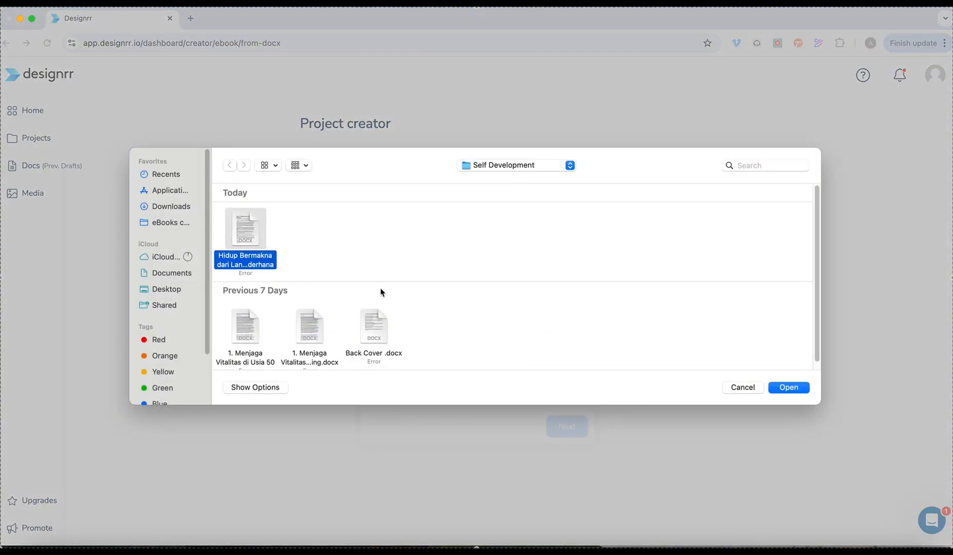
{"action": "left_click", "coordinate": [791, 391]}
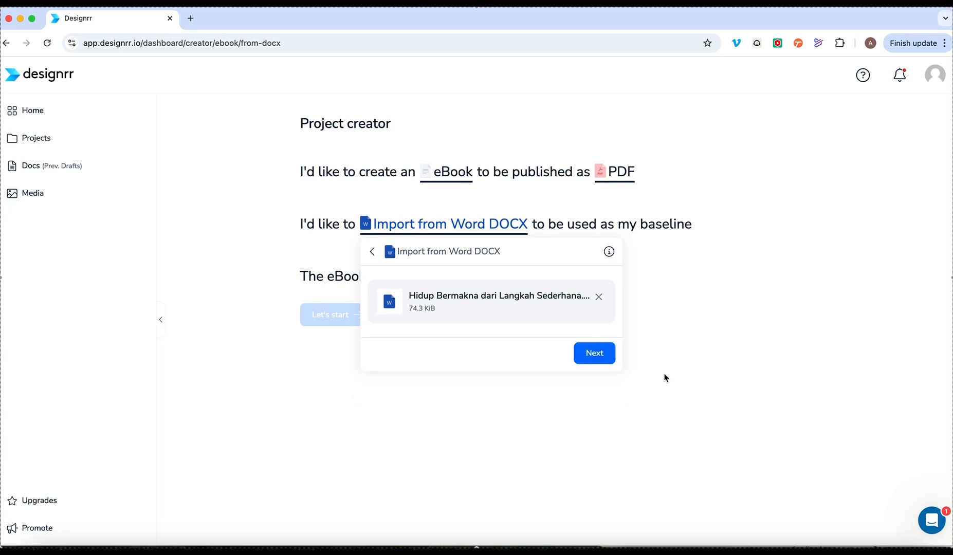
{"action": "left_click", "coordinate": [610, 360]}
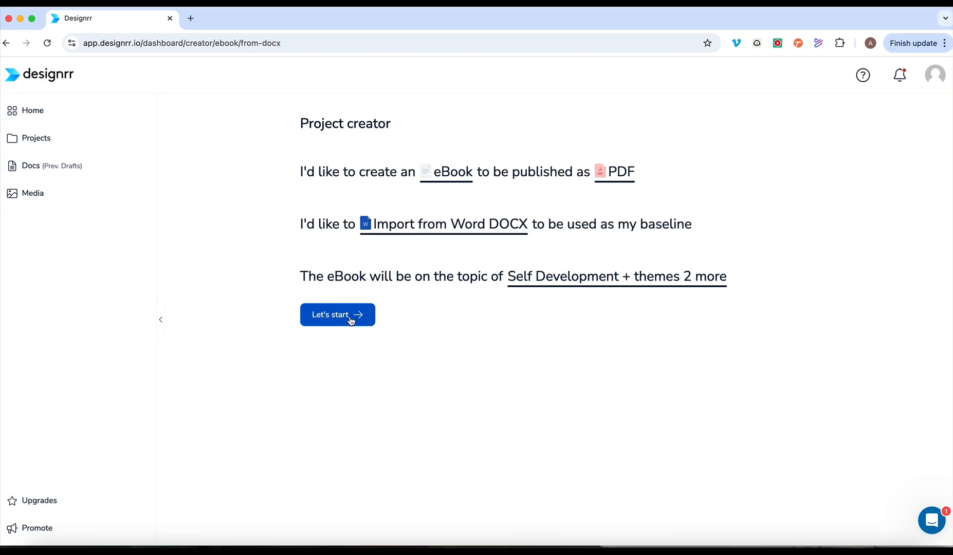
{"action": "left_click", "coordinate": [351, 319]}
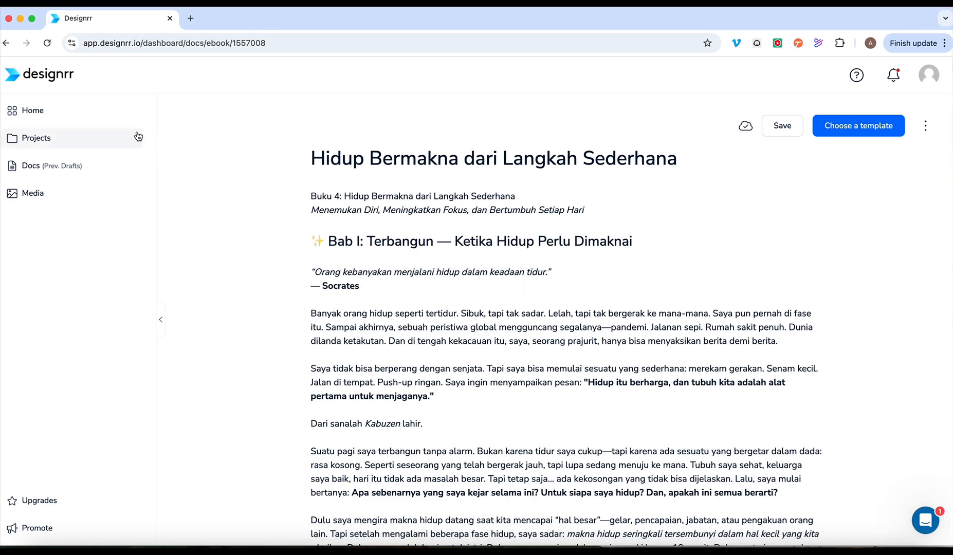
Read through the imported text of Hidup Bermakna dari Langkah Sederhana from Bab I to the closing section after Bab VI
{"action": "scroll", "coordinate": [435, 265], "scroll_direction": "down", "scroll_amount": 3}
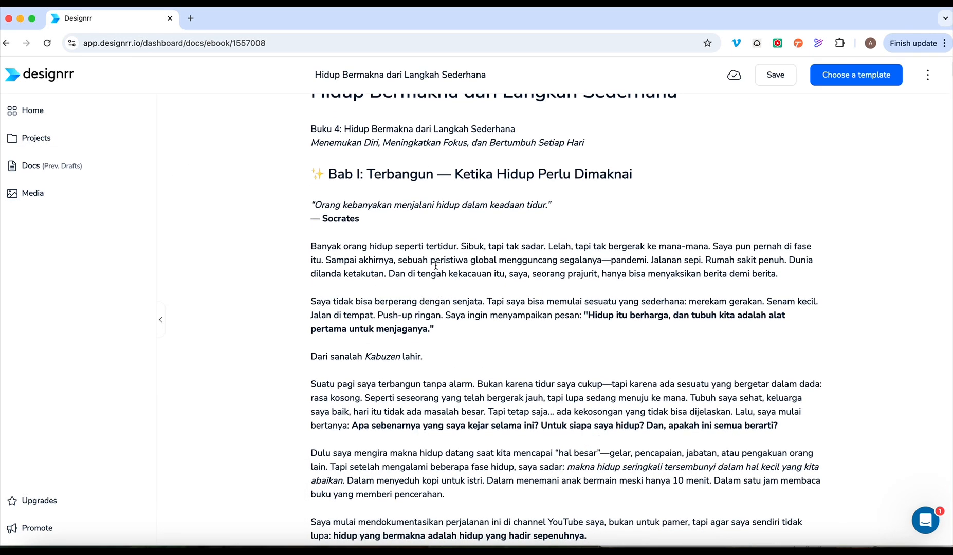
{"action": "scroll", "coordinate": [435, 262], "scroll_direction": "up", "scroll_amount": 2}
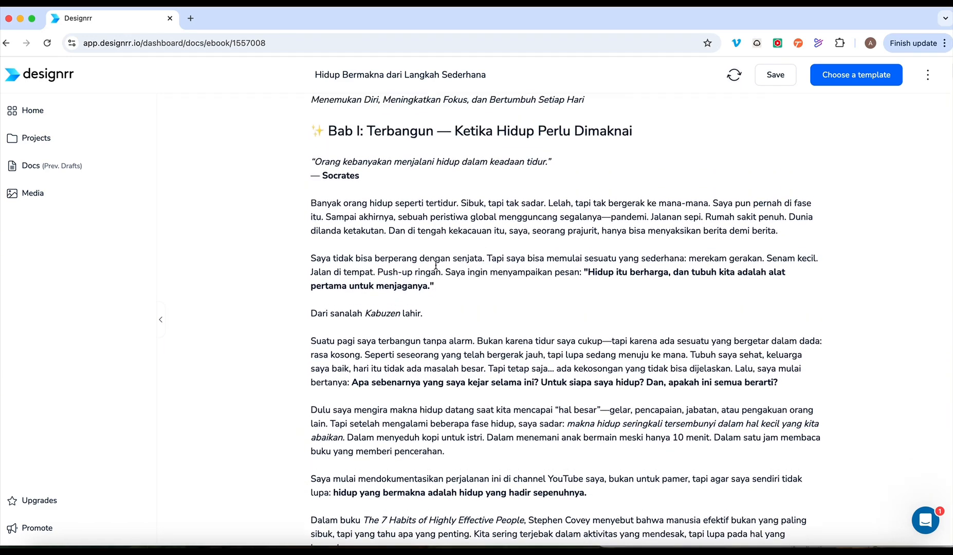
{"action": "scroll", "coordinate": [443, 241], "scroll_direction": "down", "scroll_amount": 15}
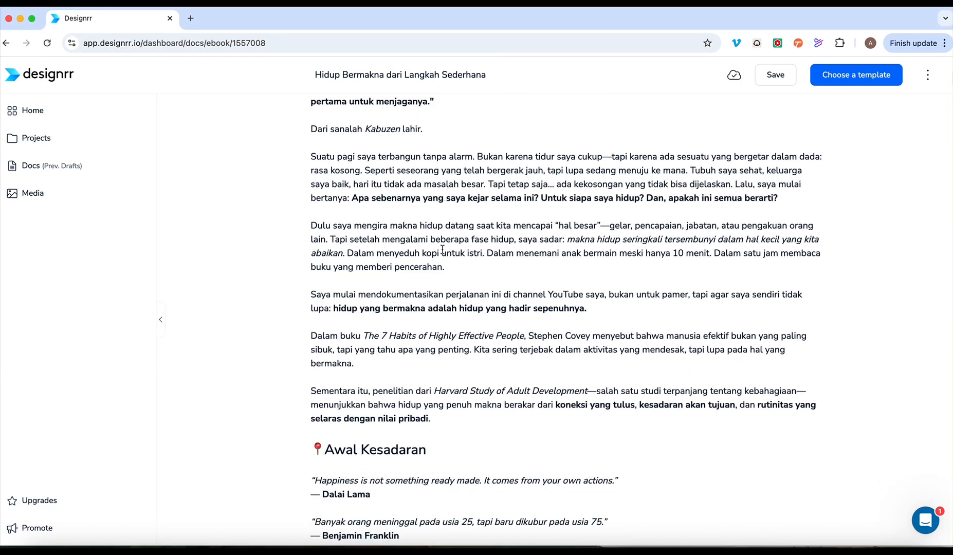
{"action": "scroll", "coordinate": [442, 250], "scroll_direction": "down", "scroll_amount": 15}
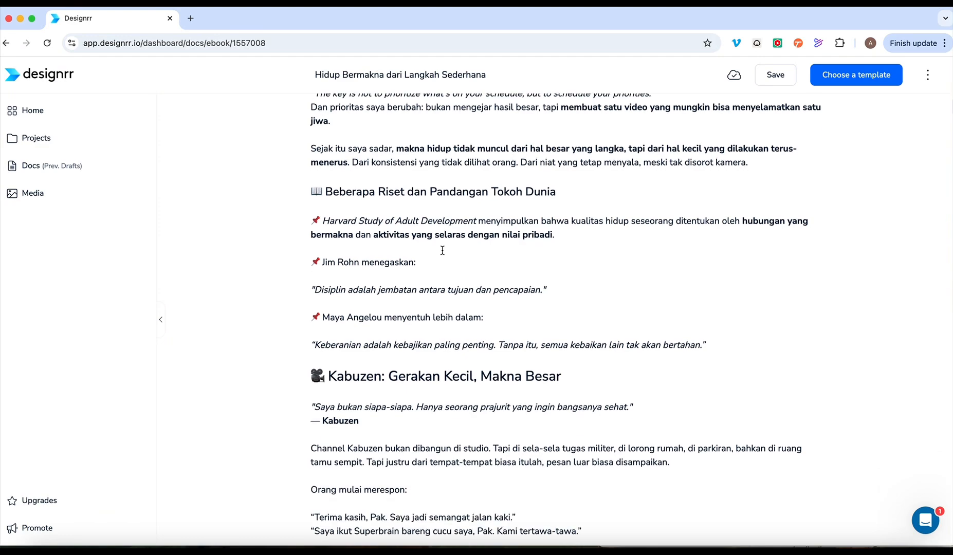
{"action": "scroll", "coordinate": [442, 250], "scroll_direction": "down", "scroll_amount": 8}
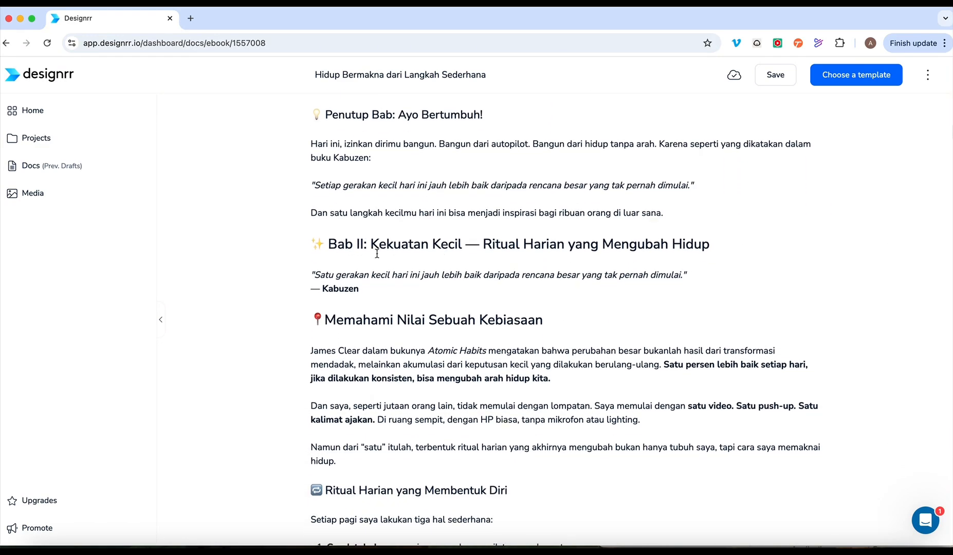
{"action": "scroll", "coordinate": [376, 253], "scroll_direction": "down", "scroll_amount": 20}
{"action": "scroll", "coordinate": [386, 257], "scroll_direction": "down", "scroll_amount": 6}
{"action": "scroll", "coordinate": [389, 251], "scroll_direction": "down", "scroll_amount": 18}
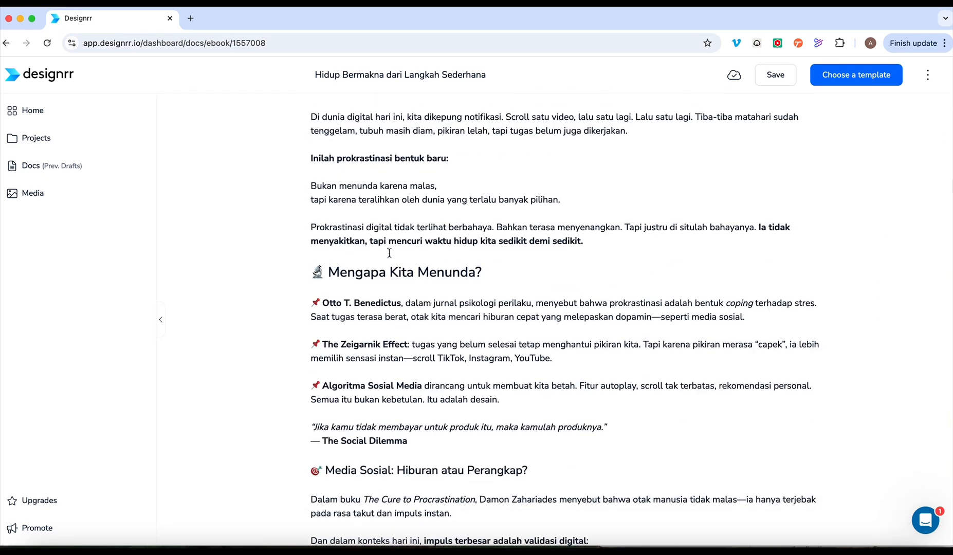
{"action": "scroll", "coordinate": [389, 253], "scroll_direction": "down", "scroll_amount": 20}
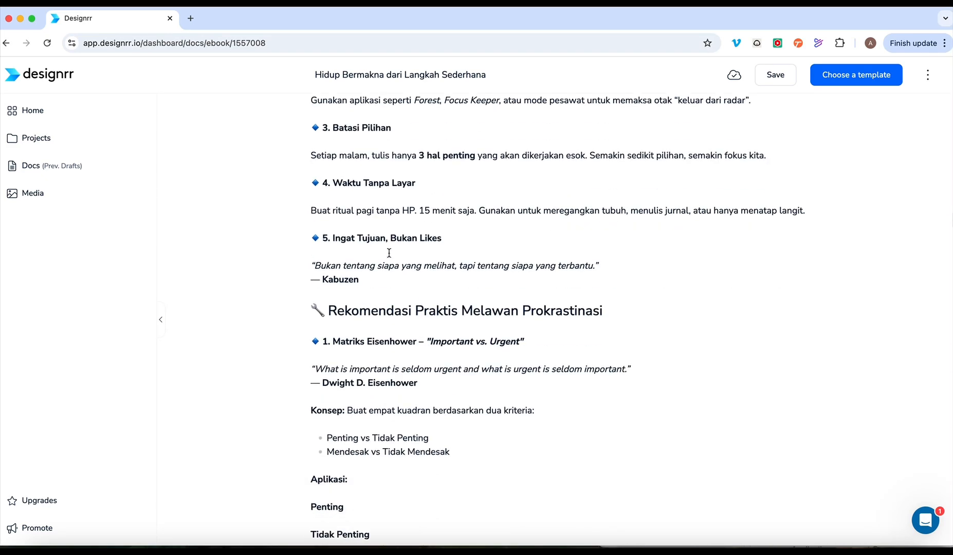
{"action": "scroll", "coordinate": [389, 253], "scroll_direction": "down", "scroll_amount": 14}
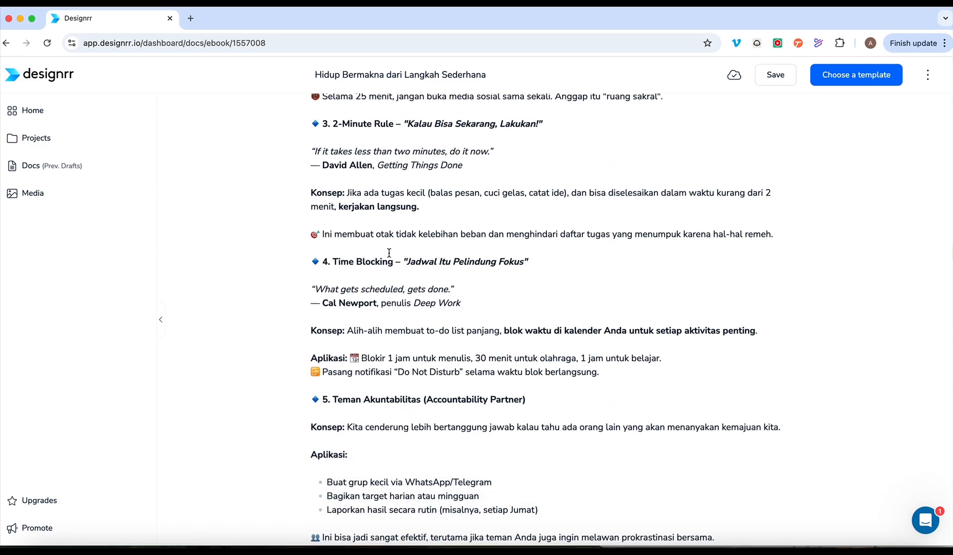
{"action": "scroll", "coordinate": [389, 252], "scroll_direction": "down", "scroll_amount": 20}
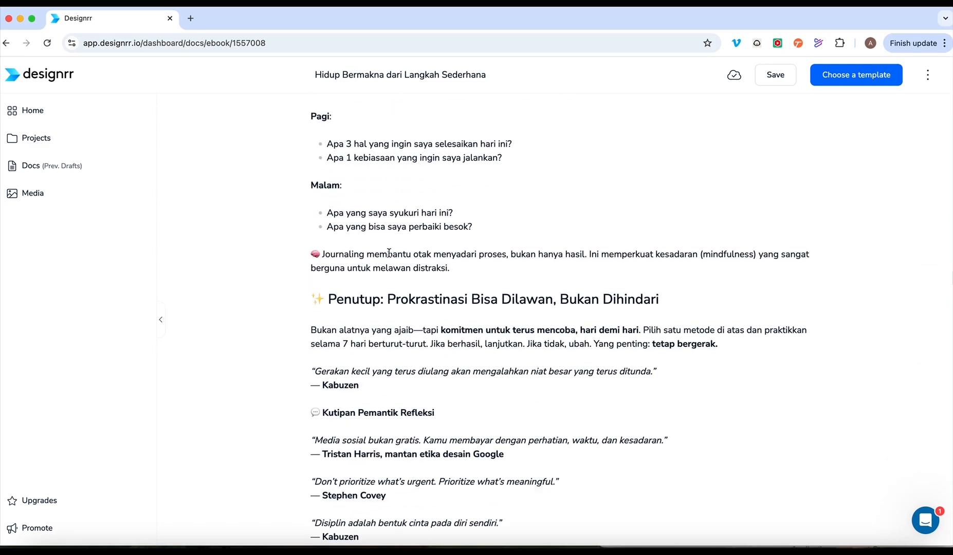
{"action": "scroll", "coordinate": [389, 253], "scroll_direction": "down", "scroll_amount": 5}
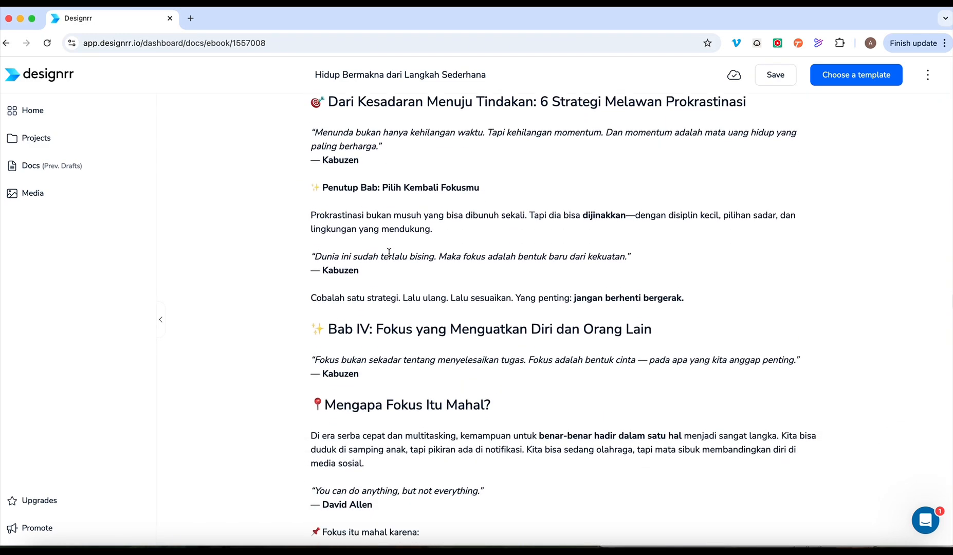
{"action": "scroll", "coordinate": [386, 266], "scroll_direction": "down", "scroll_amount": 20}
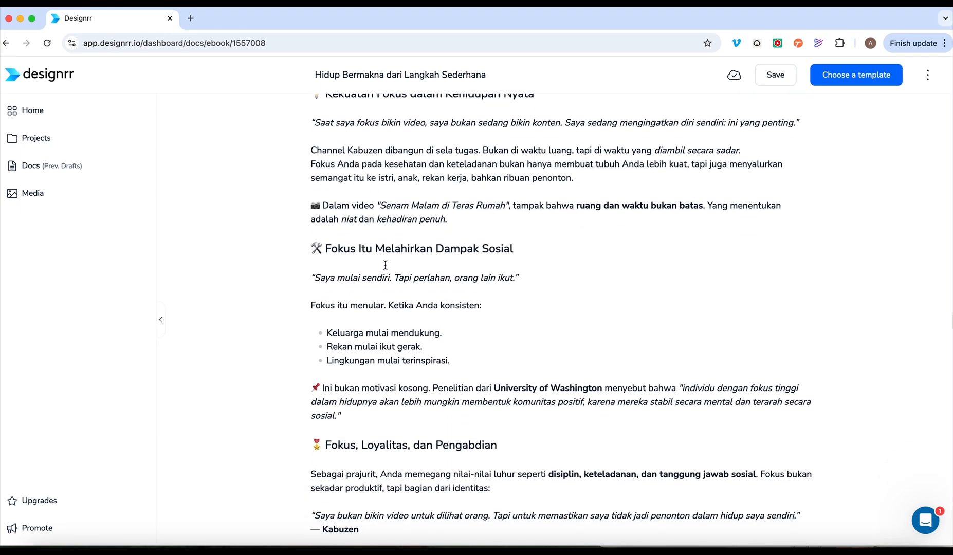
{"action": "scroll", "coordinate": [385, 265], "scroll_direction": "down", "scroll_amount": 20}
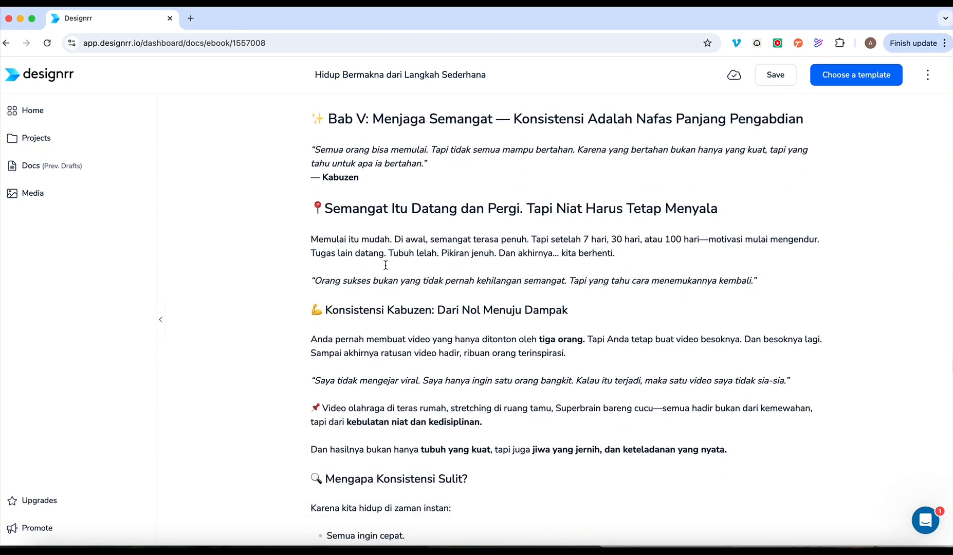
{"action": "scroll", "coordinate": [364, 244], "scroll_direction": "up", "scroll_amount": 4}
{"action": "scroll", "coordinate": [365, 247], "scroll_direction": "down", "scroll_amount": 20}
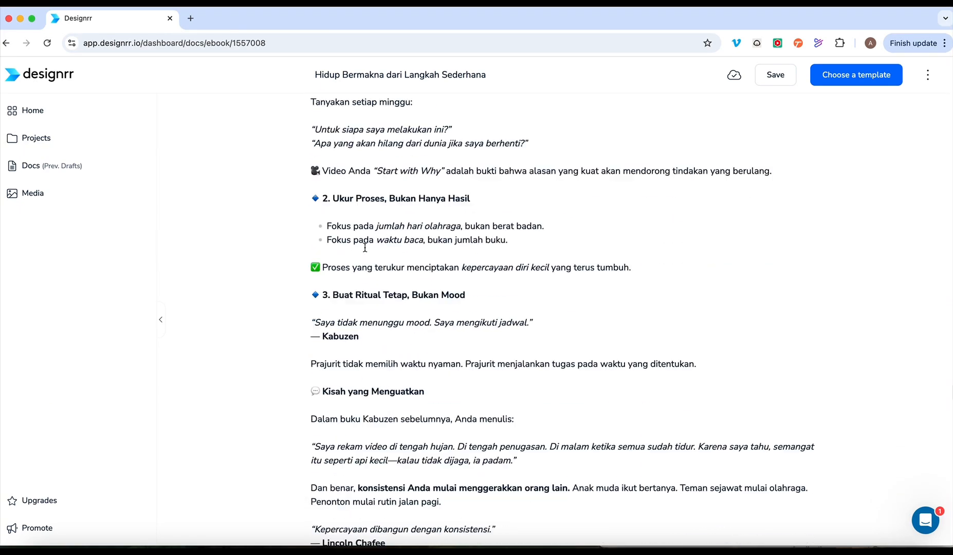
{"action": "scroll", "coordinate": [365, 247], "scroll_direction": "down", "scroll_amount": 8}
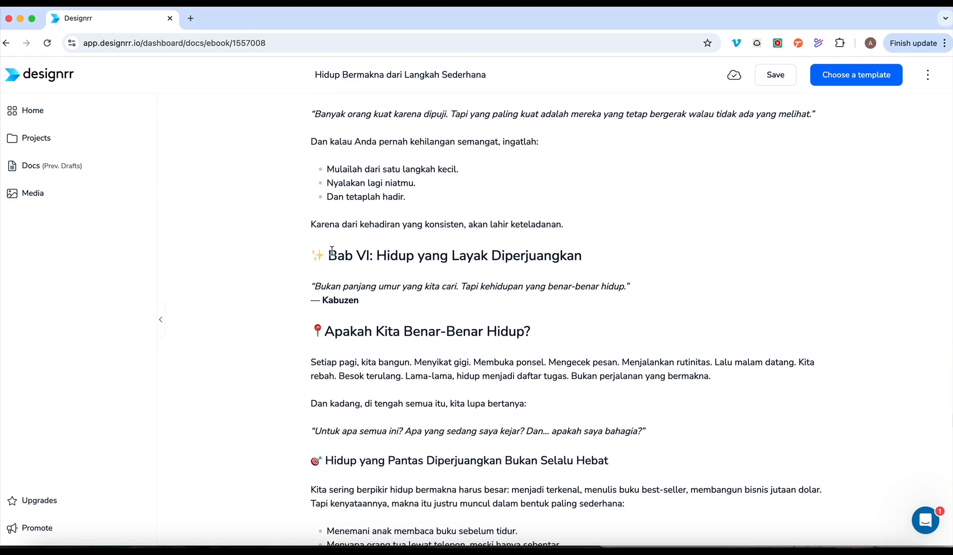
{"action": "scroll", "coordinate": [379, 263], "scroll_direction": "down", "scroll_amount": 20}
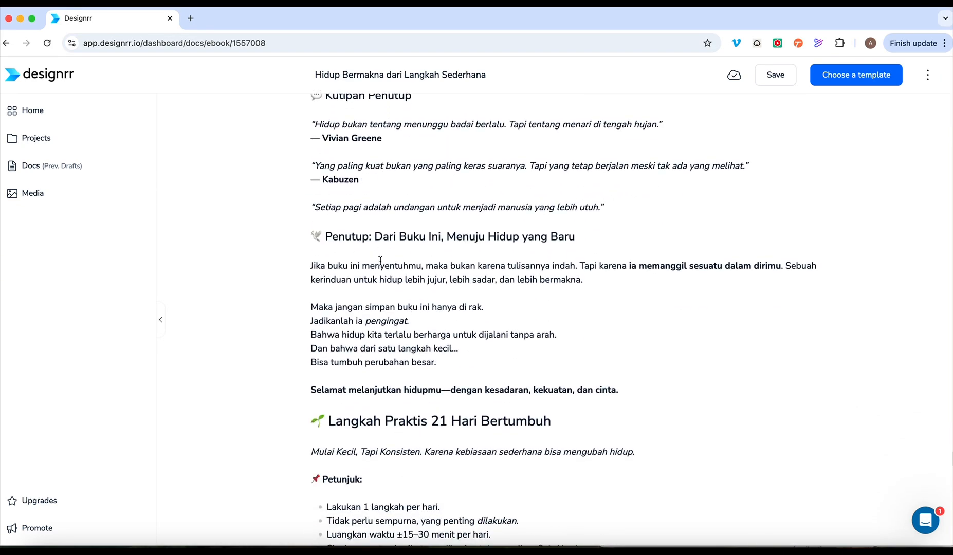
Check the imported Langkah Praktis 21 Hari Bertumbuh section through Hari 21 and the back cover text, and go back towards the earlier chapters
{"action": "scroll", "coordinate": [381, 261], "scroll_direction": "down", "scroll_amount": 12}
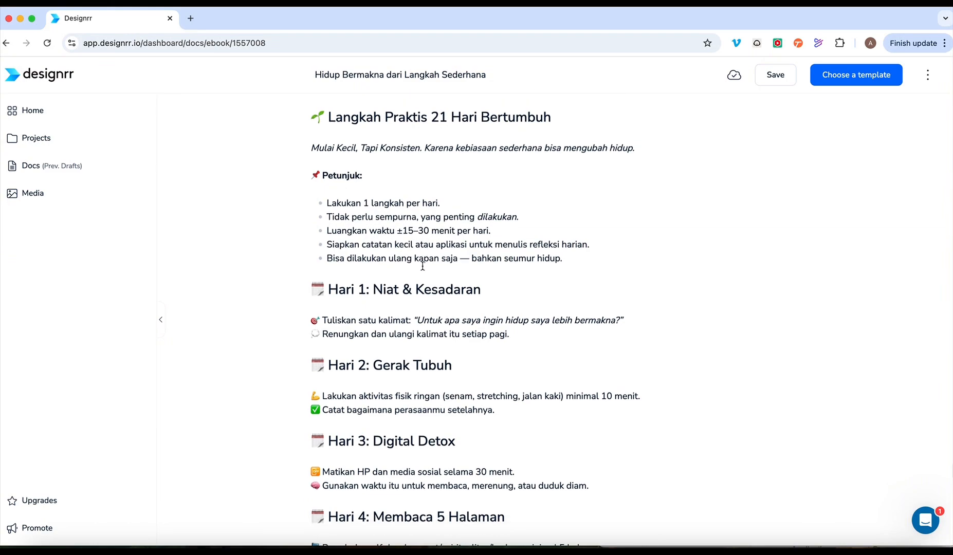
{"action": "scroll", "coordinate": [423, 265], "scroll_direction": "down", "scroll_amount": 20}
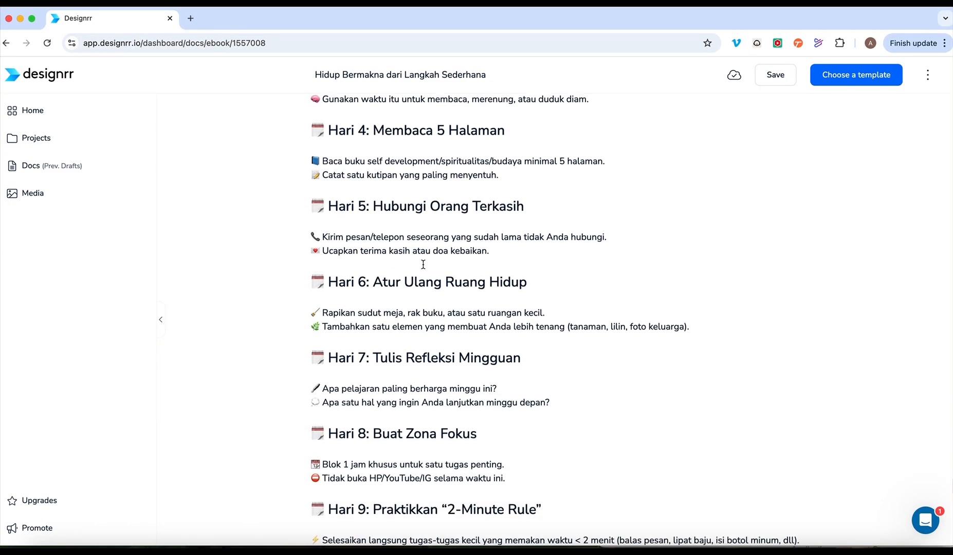
{"action": "scroll", "coordinate": [423, 263], "scroll_direction": "down", "scroll_amount": 20}
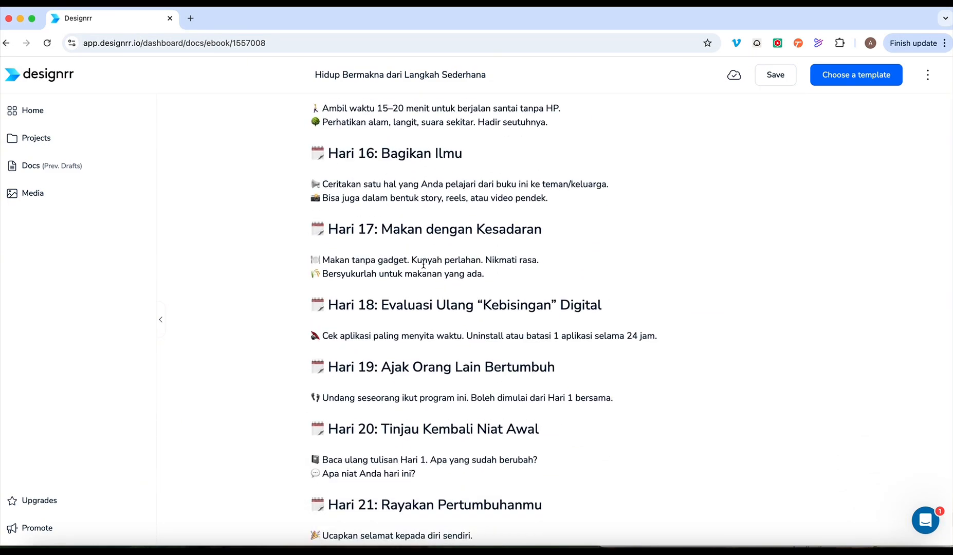
{"action": "scroll", "coordinate": [423, 264], "scroll_direction": "down", "scroll_amount": 6}
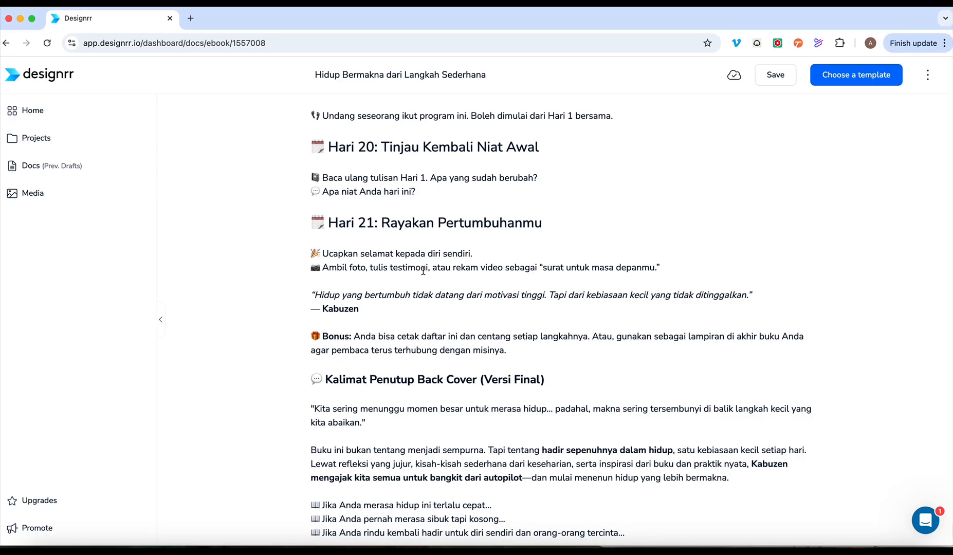
{"action": "scroll", "coordinate": [423, 267], "scroll_direction": "up", "scroll_amount": 20}
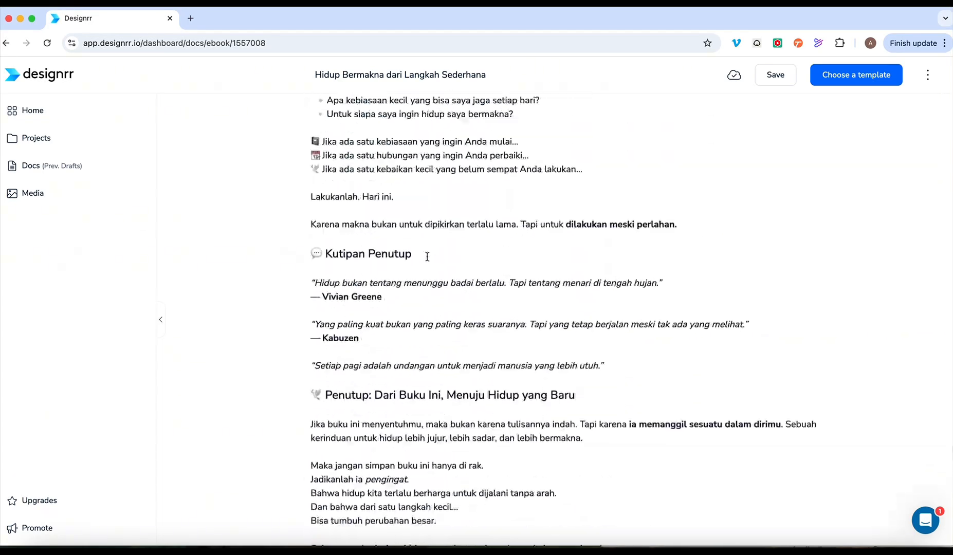
{"action": "scroll", "coordinate": [426, 258], "scroll_direction": "up", "scroll_amount": 20}
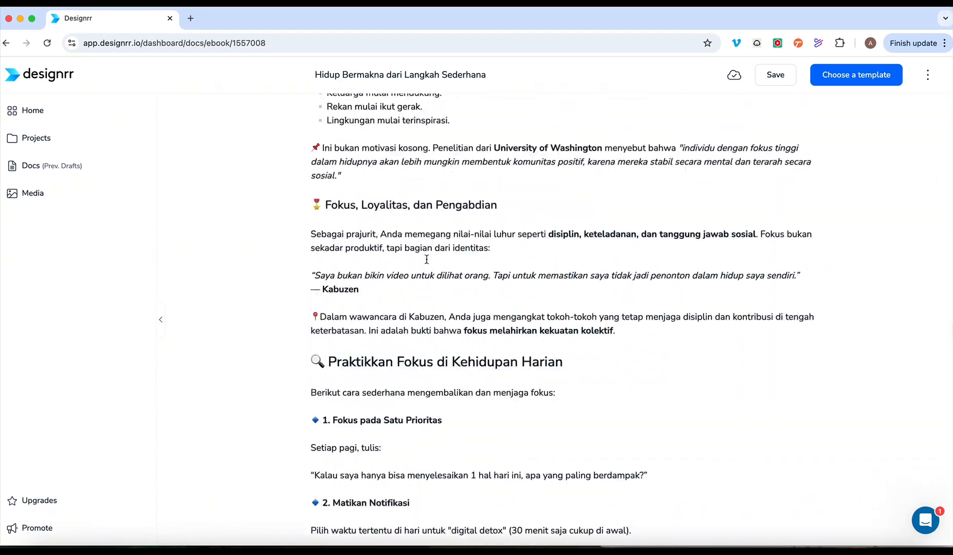
{"action": "scroll", "coordinate": [427, 260], "scroll_direction": "up", "scroll_amount": 20}
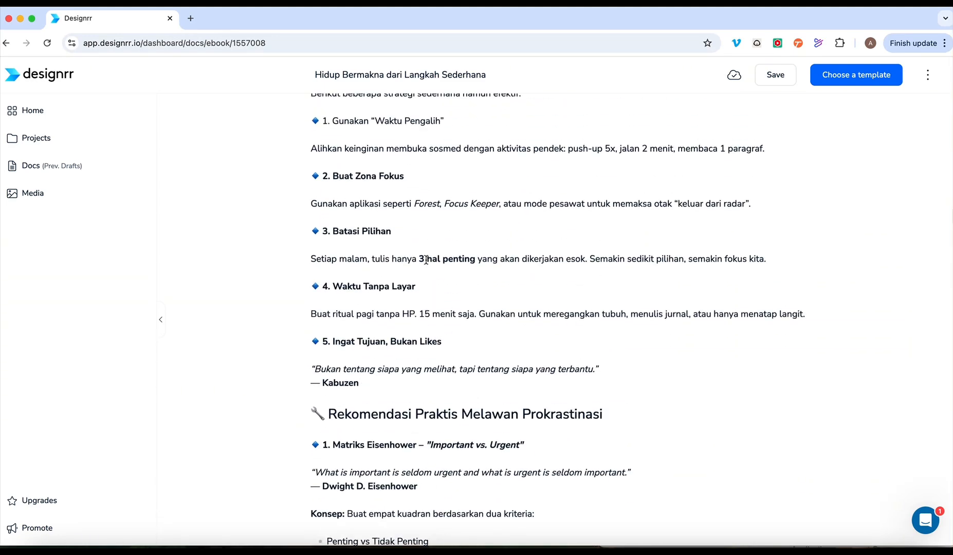
{"action": "scroll", "coordinate": [430, 245], "scroll_direction": "up", "scroll_amount": 15}
Browse the templates for the imported eBook and apply the Portrait template to it
{"action": "left_click", "coordinate": [828, 87]}
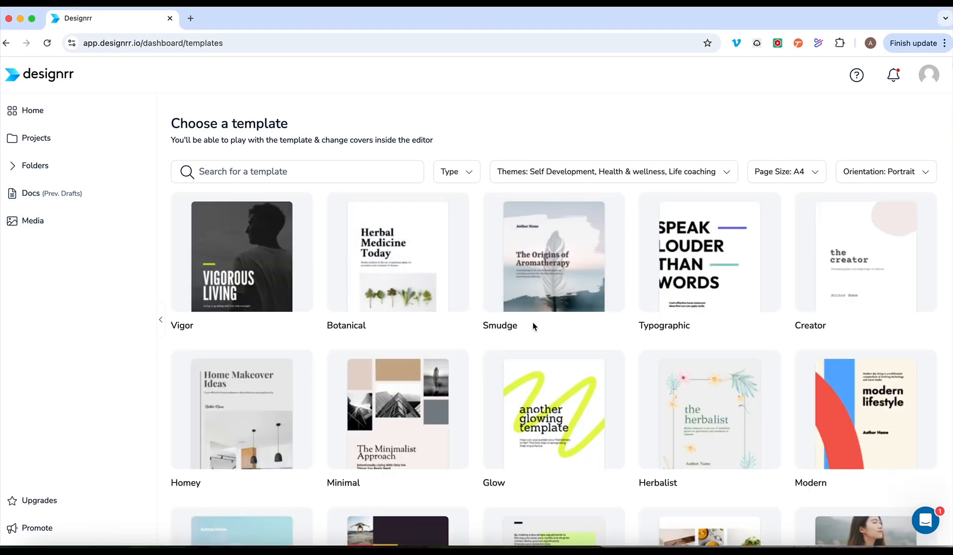
{"action": "scroll", "coordinate": [533, 325], "scroll_direction": "down", "scroll_amount": 4}
{"action": "scroll", "coordinate": [534, 327], "scroll_direction": "down", "scroll_amount": 2}
{"action": "scroll", "coordinate": [540, 332], "scroll_direction": "down", "scroll_amount": 6}
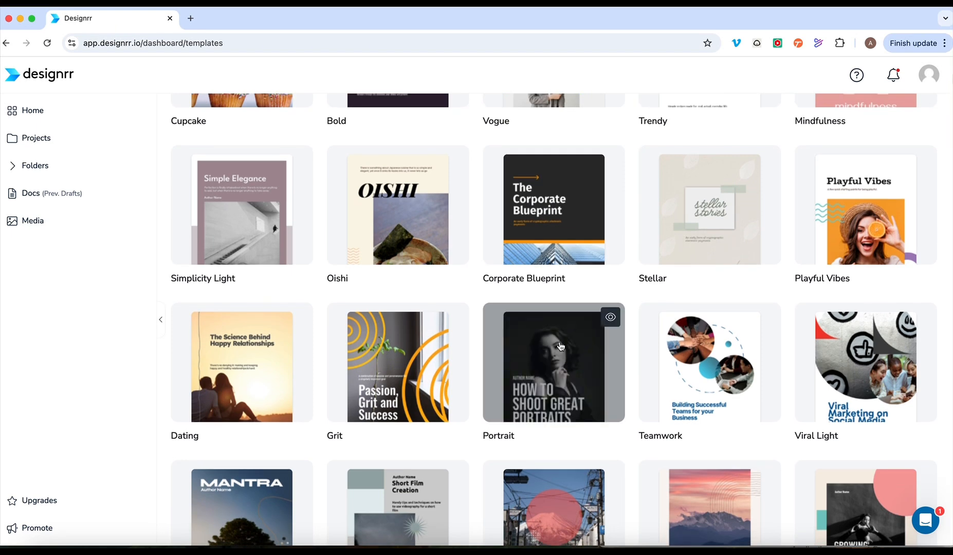
{"action": "left_click", "coordinate": [560, 346]}
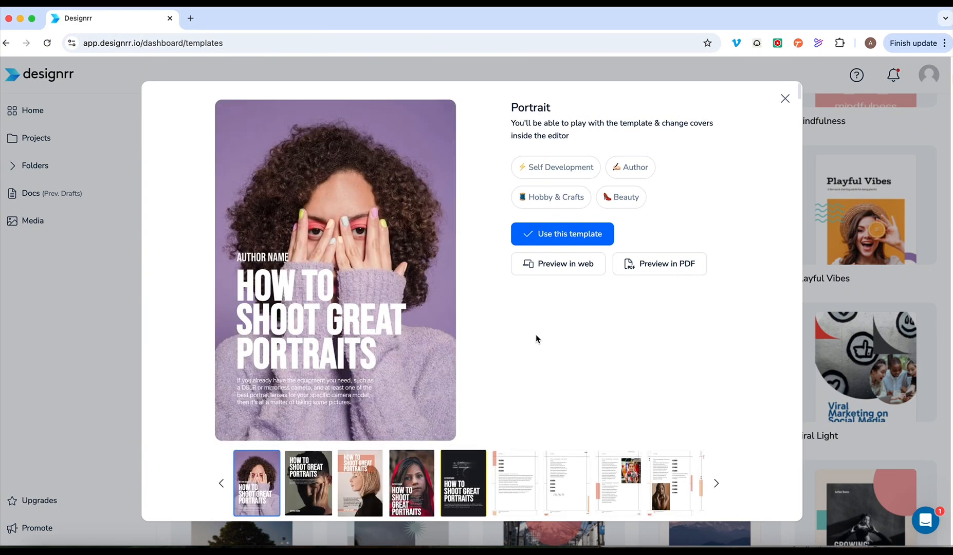
{"action": "left_click", "coordinate": [566, 235]}
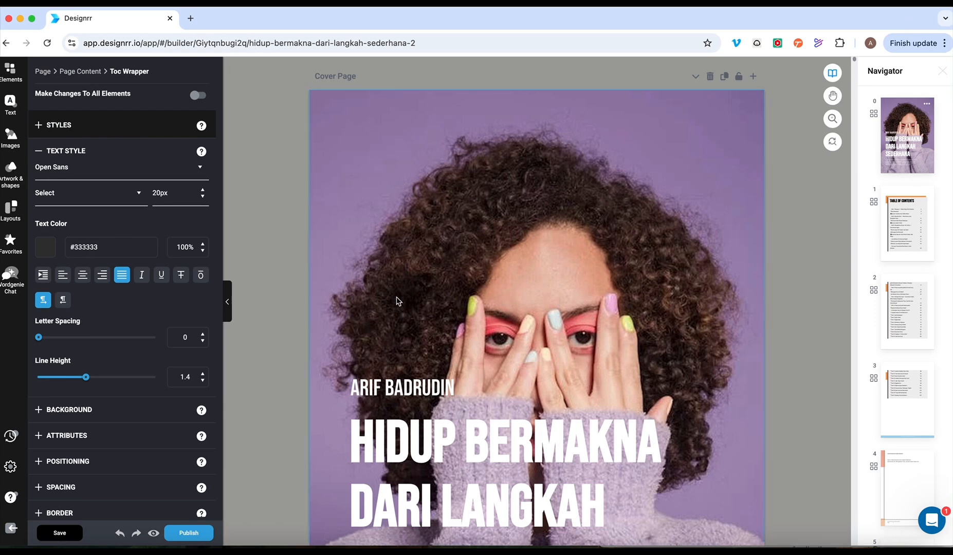
Open the image upload option, leave it without choosing a file, and look through the existing pictures in My Images
{"action": "left_click", "coordinate": [13, 140]}
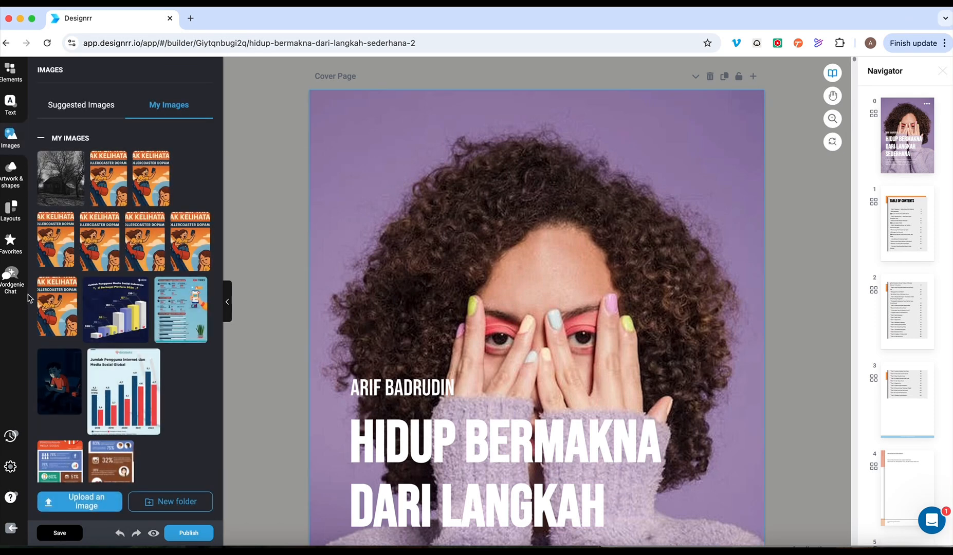
{"action": "left_click", "coordinate": [92, 508]}
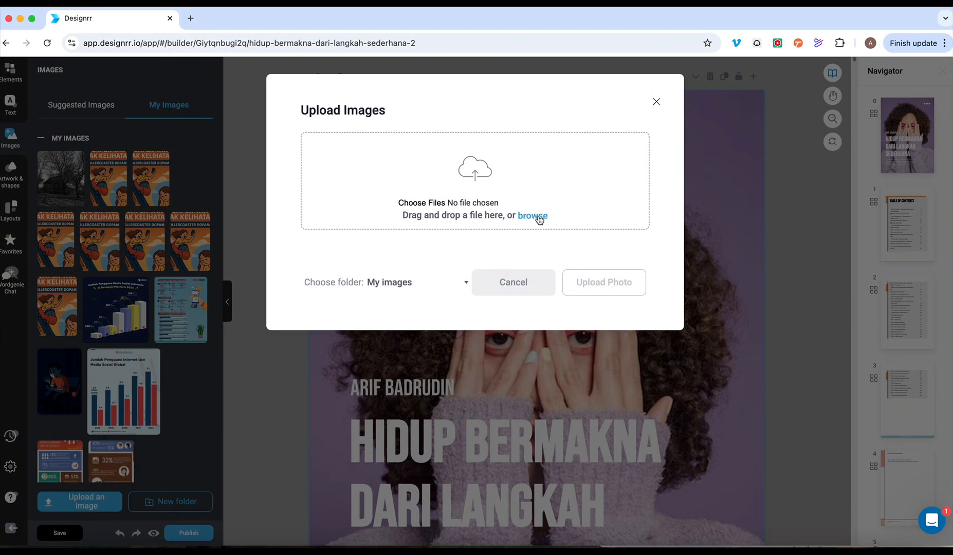
{"action": "left_click", "coordinate": [657, 102]}
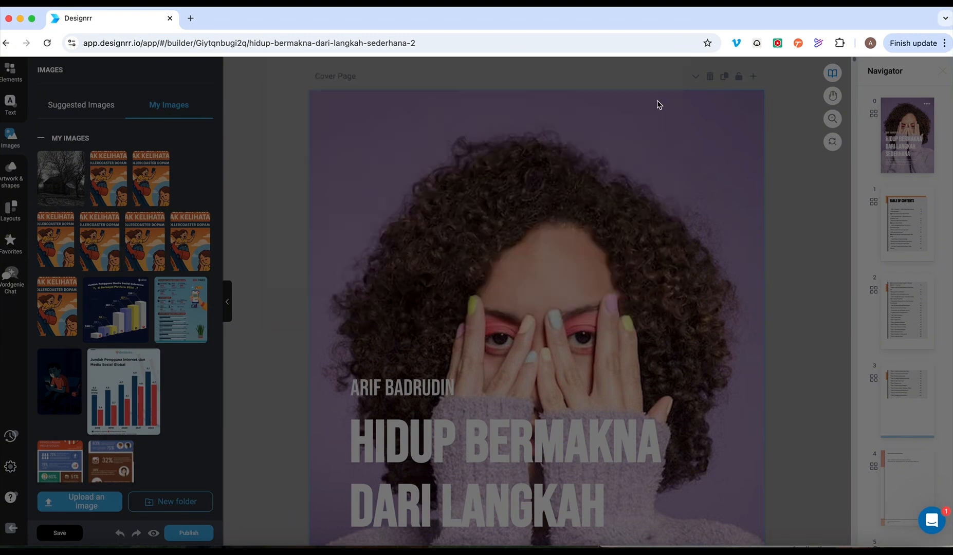
{"action": "scroll", "coordinate": [91, 278], "scroll_direction": "down", "scroll_amount": 15}
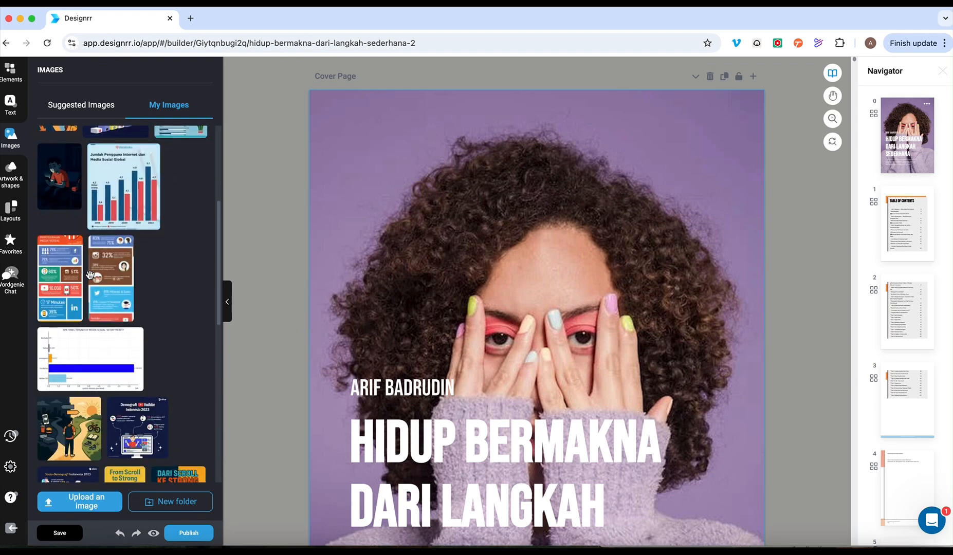
{"action": "scroll", "coordinate": [93, 278], "scroll_direction": "down", "scroll_amount": 5}
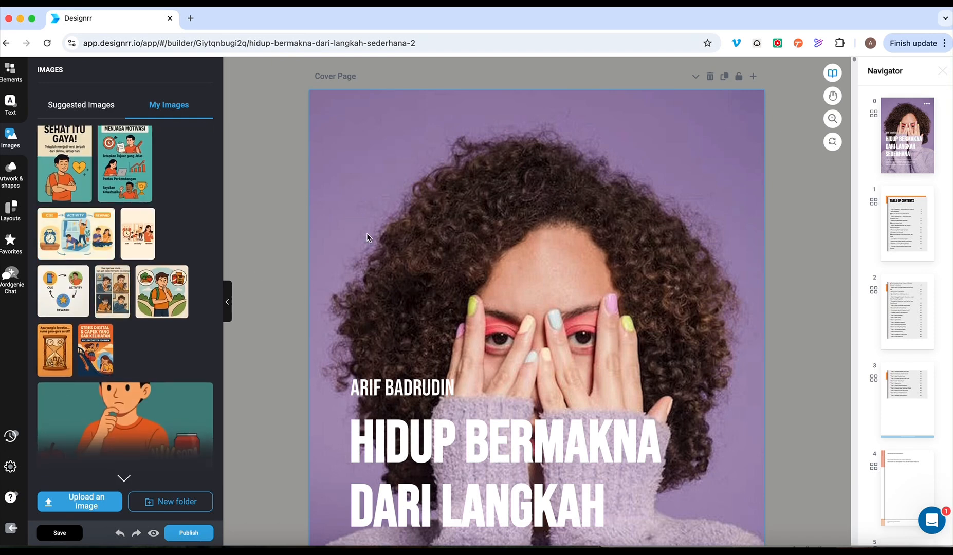
Replace the cover page's background photo with the illustration of a man jogging in an orange shirt from My Images
{"action": "left_click", "coordinate": [341, 77]}
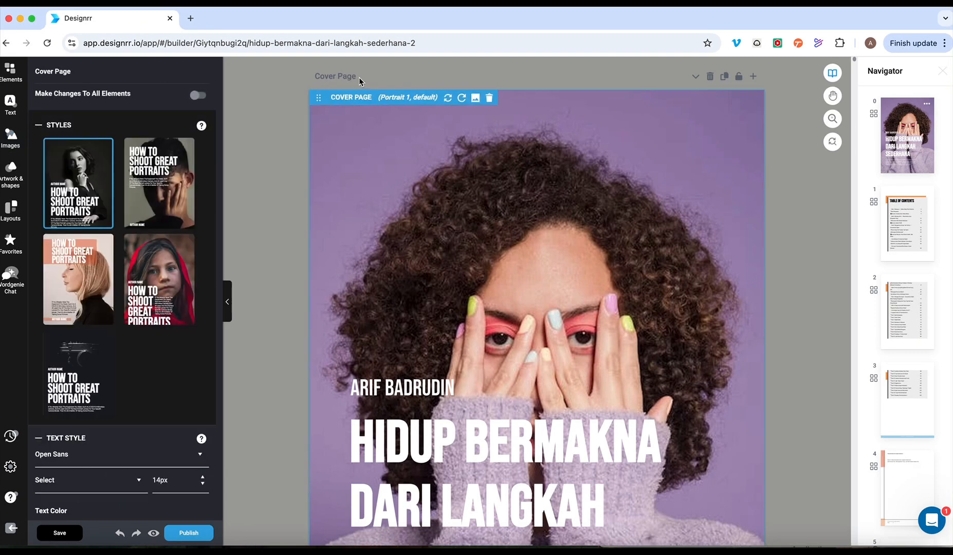
{"action": "left_click", "coordinate": [475, 99]}
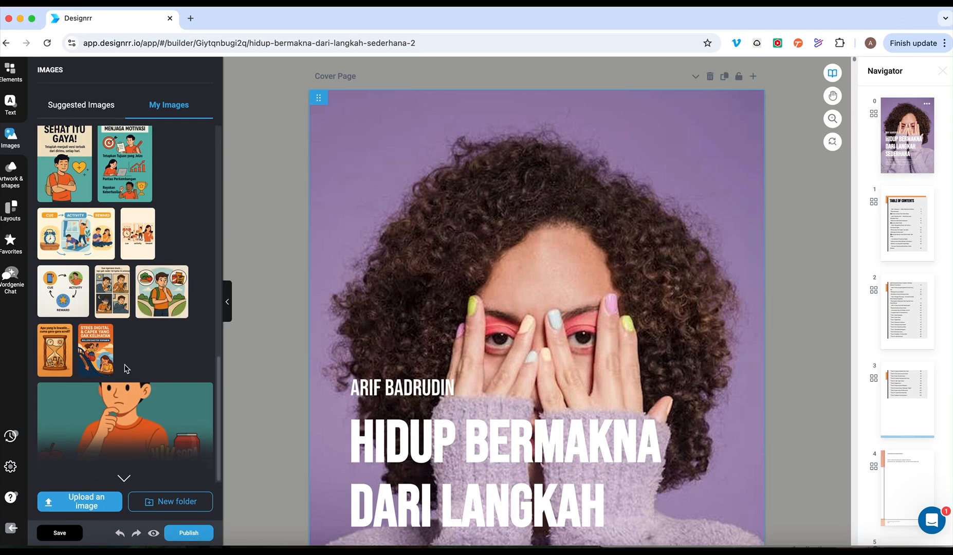
{"action": "left_click", "coordinate": [124, 479]}
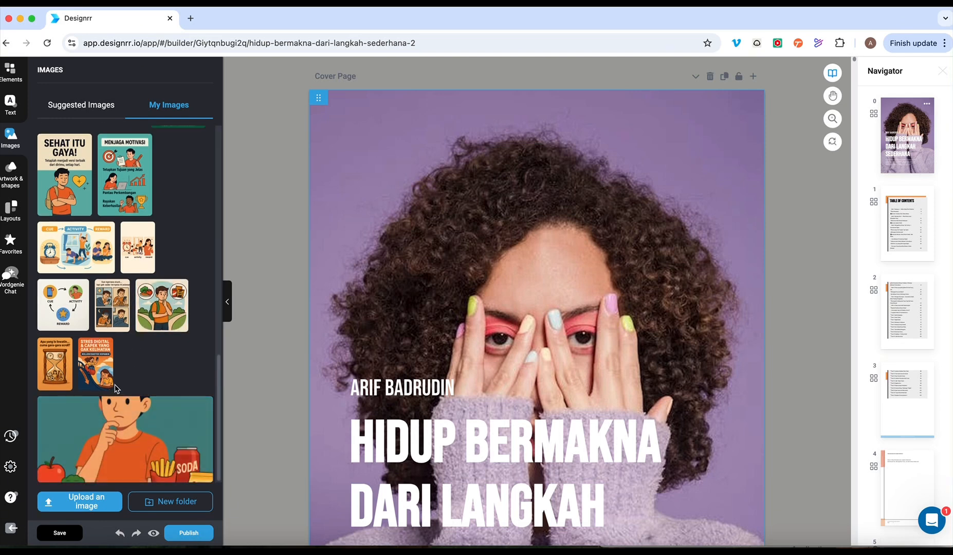
{"action": "scroll", "coordinate": [115, 390], "scroll_direction": "down", "scroll_amount": 5}
{"action": "scroll", "coordinate": [102, 307], "scroll_direction": "down", "scroll_amount": 6}
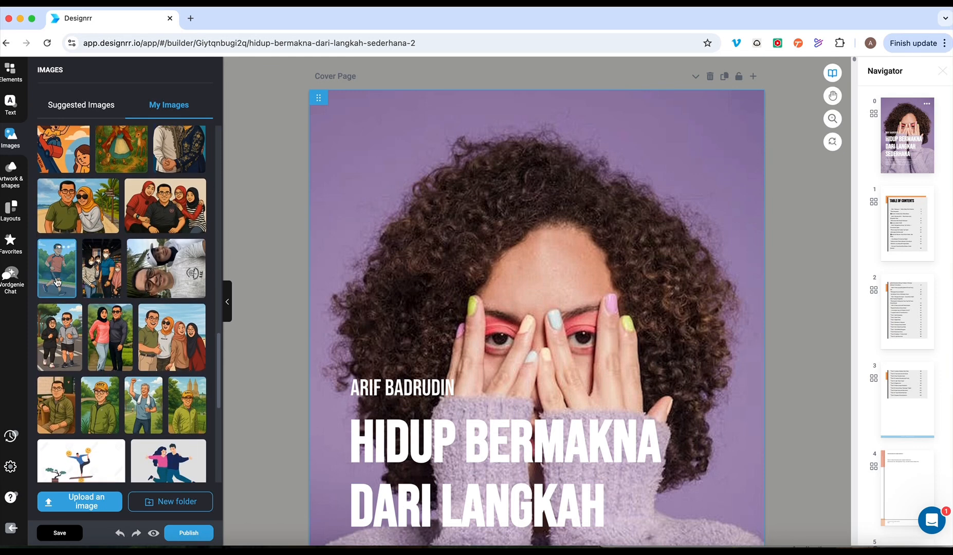
{"action": "left_click", "coordinate": [57, 280]}
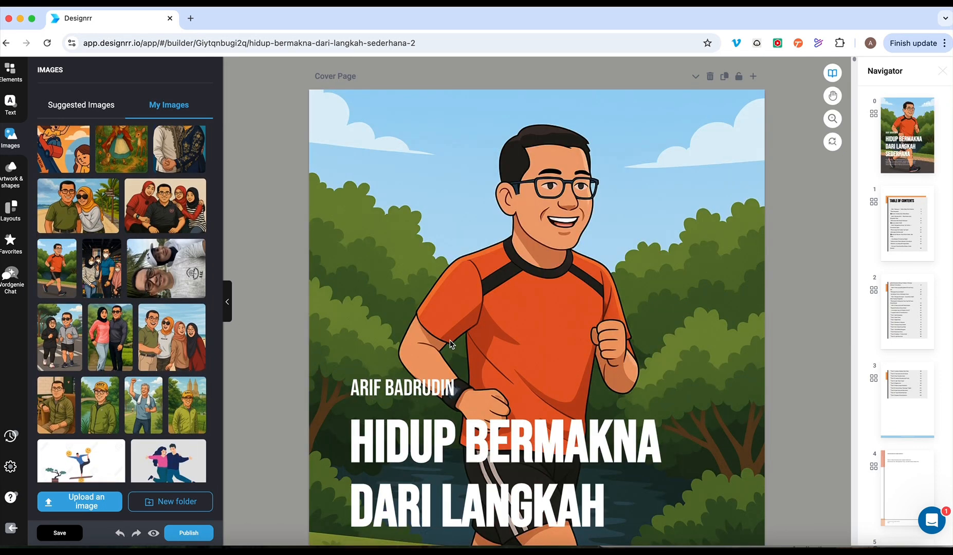
Delete the placeholder subtitle about portrait camera equipment below the title on the cover page
{"action": "scroll", "coordinate": [450, 340], "scroll_direction": "down", "scroll_amount": 5}
{"action": "scroll", "coordinate": [448, 341], "scroll_direction": "up", "scroll_amount": 3}
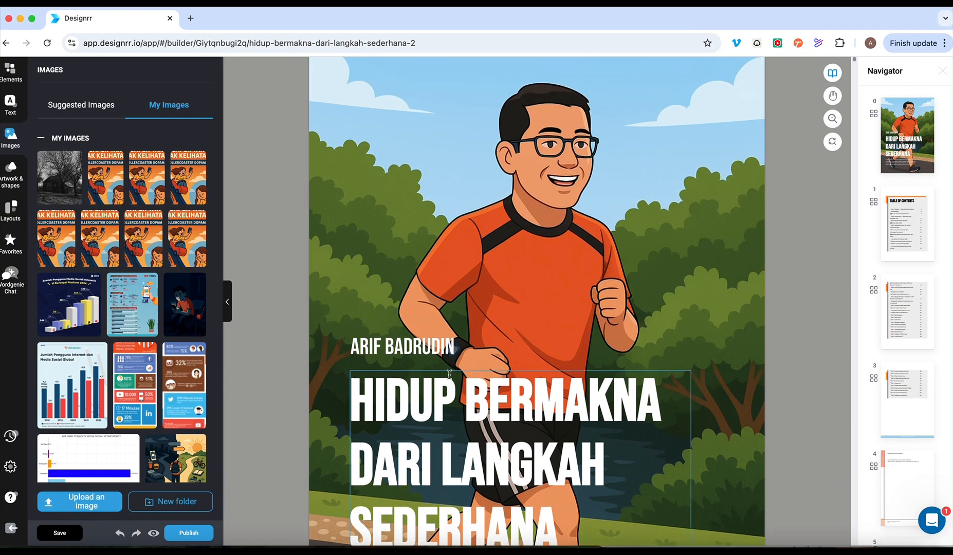
{"action": "scroll", "coordinate": [444, 372], "scroll_direction": "down", "scroll_amount": 5}
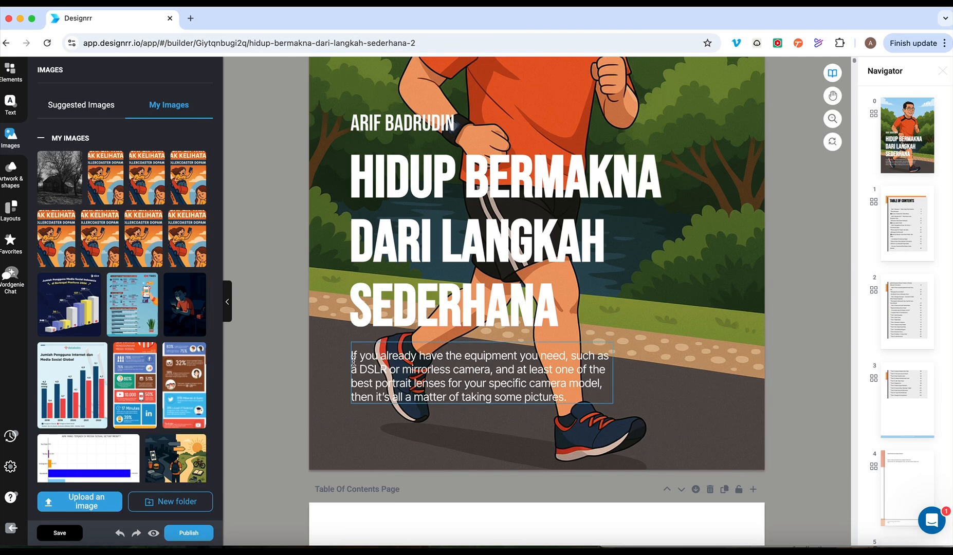
{"action": "left_click", "coordinate": [353, 358]}
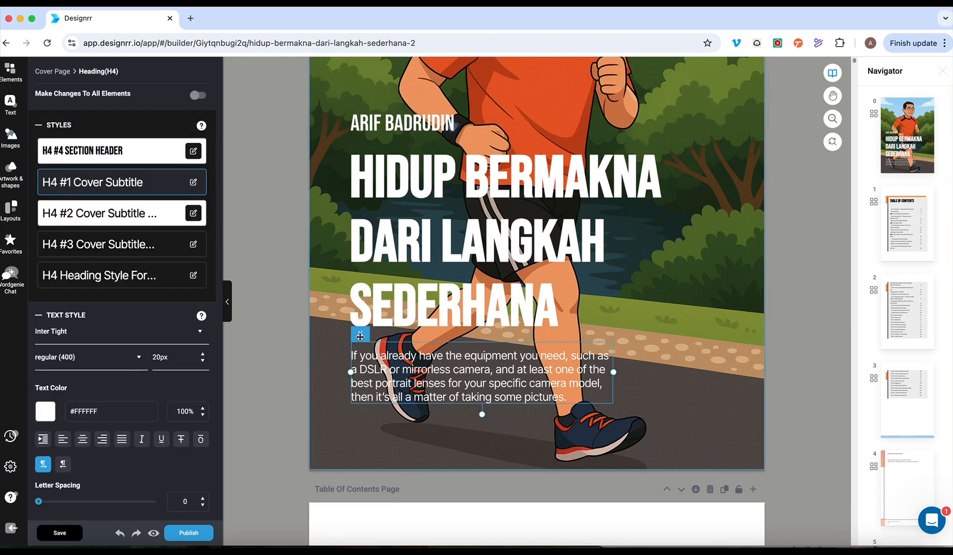
{"action": "mouse_move", "coordinate": [359, 335]}
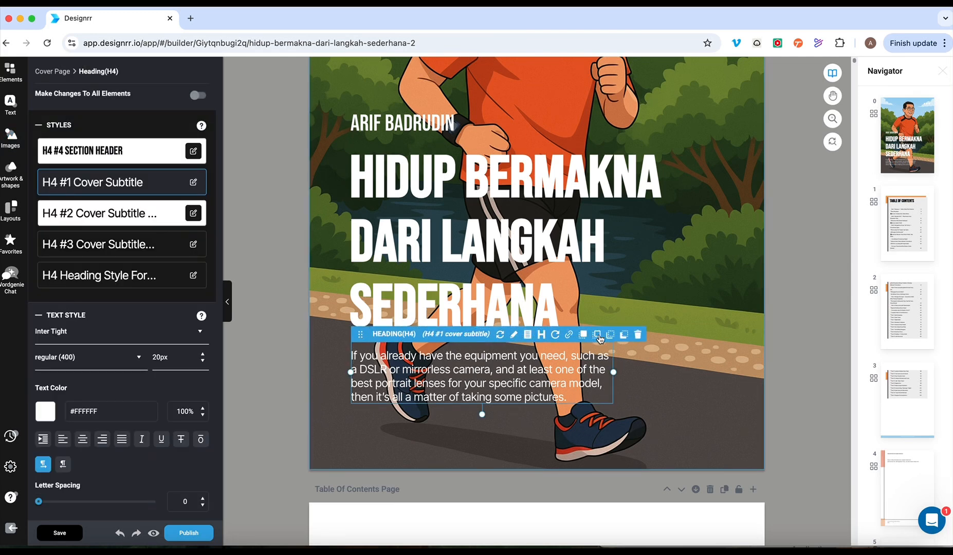
{"action": "left_click", "coordinate": [638, 335]}
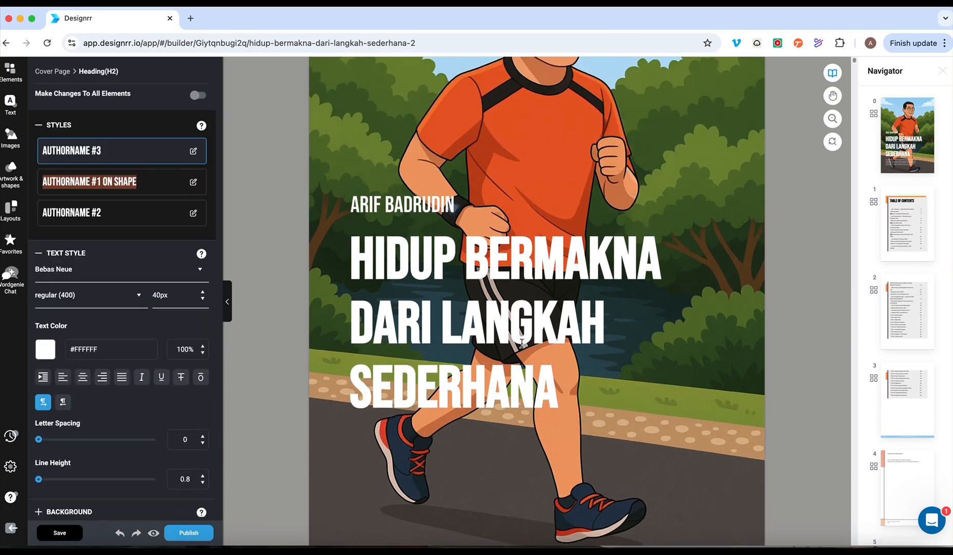
Replace the author name above the cover title with KABUZEN
{"action": "left_click", "coordinate": [461, 211]}
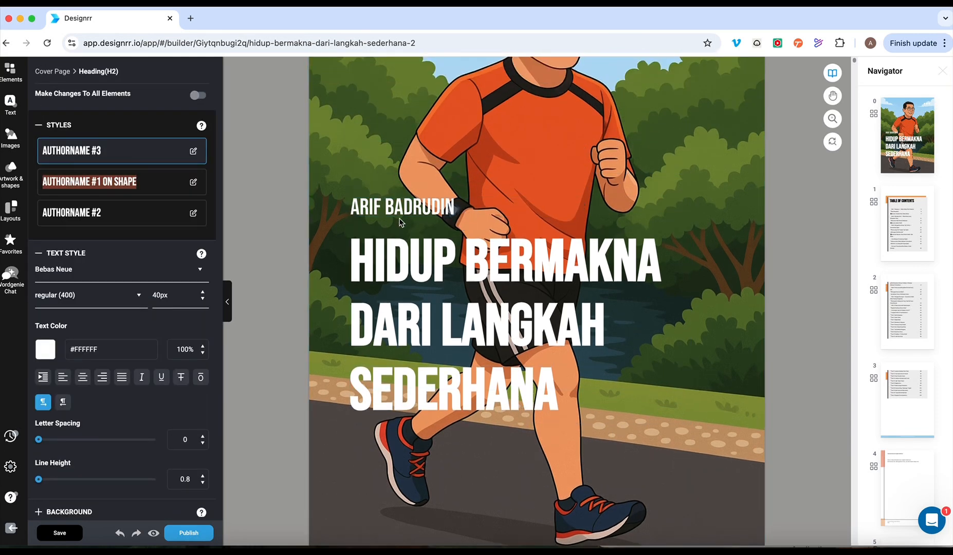
{"action": "left_click", "coordinate": [401, 269]}
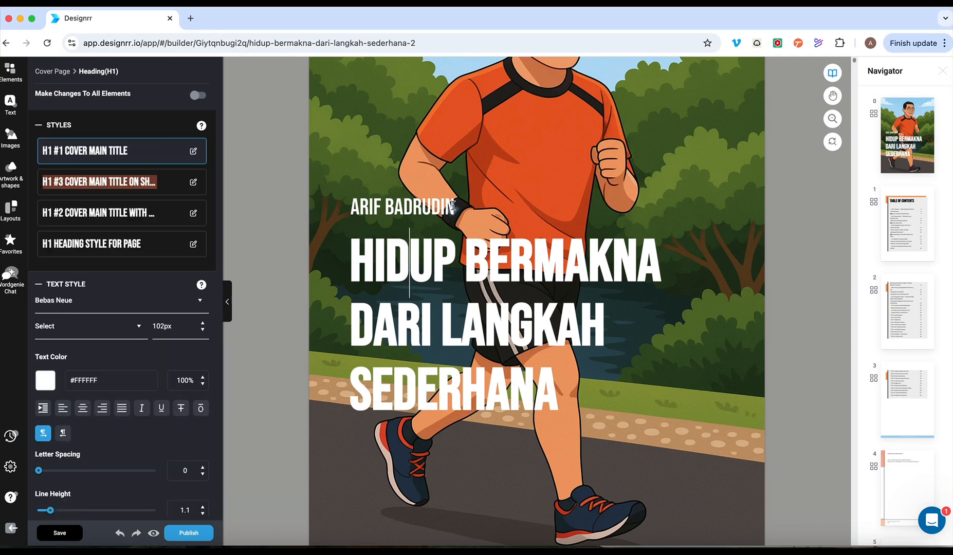
{"action": "left_click", "coordinate": [454, 206]}
{"action": "key", "text": "BackSpace"}
{"action": "key", "text": "BackSpace"}
{"action": "key", "text": "BackSpace"}
{"action": "key", "text": "BackSpace"}
{"action": "key", "text": "BackSpace"}
{"action": "key", "text": "BackSpace"}
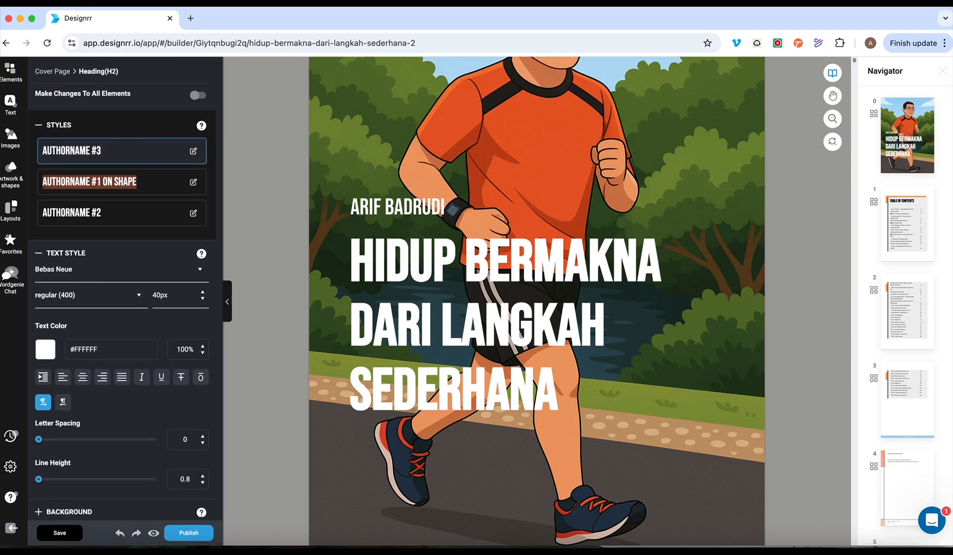
{"action": "key", "text": "BackSpace"}
{"action": "key", "text": "BackSpace"}
{"action": "key", "text": "BackSpace"}
{"action": "key", "text": "BackSpace"}
{"action": "key", "text": "BackSpace"}
{"action": "key", "text": "BackSpace"}
{"action": "key", "text": "BackSpace"}
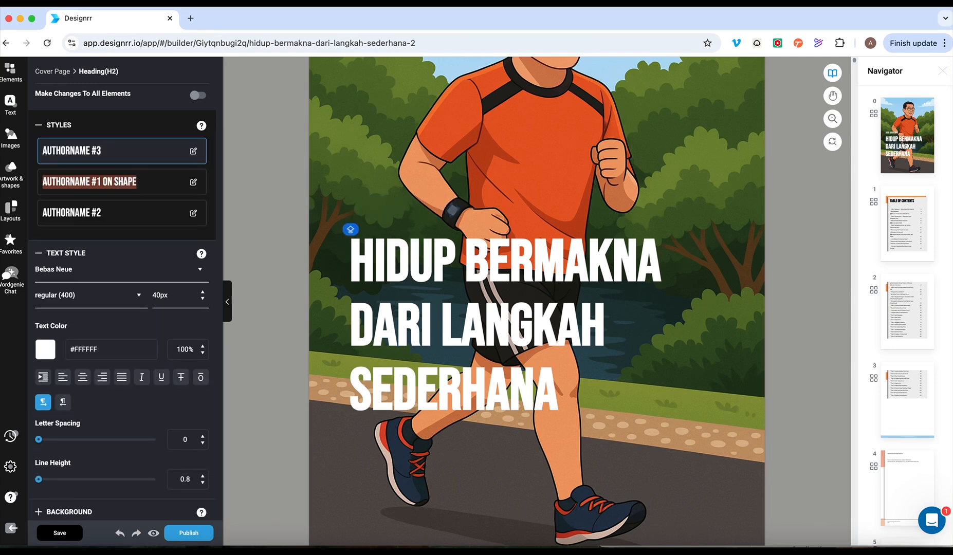
{"action": "type", "text": "KABUZEN"}
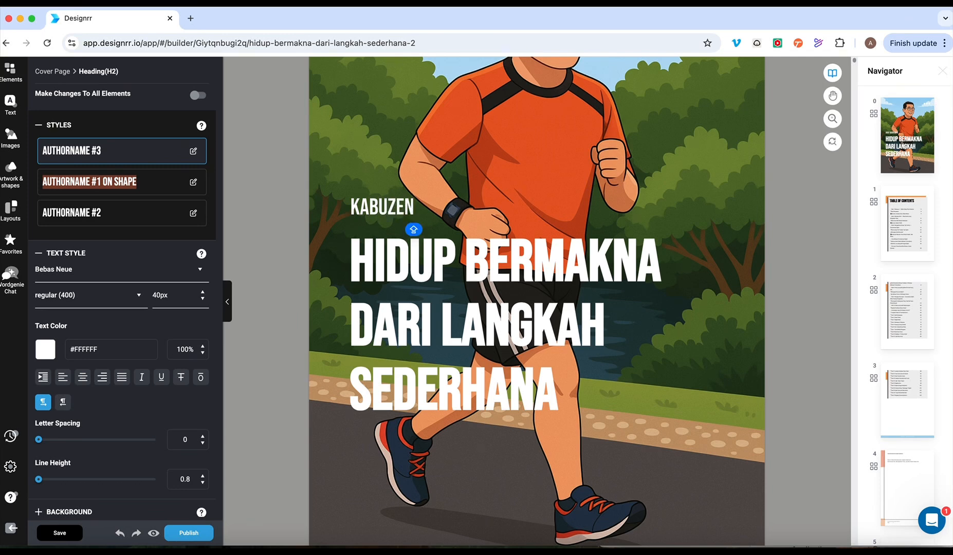
Check the table of contents entries and page numbers from Bab I through Hari 21, and return to its first page
{"action": "scroll", "coordinate": [456, 231], "scroll_direction": "down", "scroll_amount": 10}
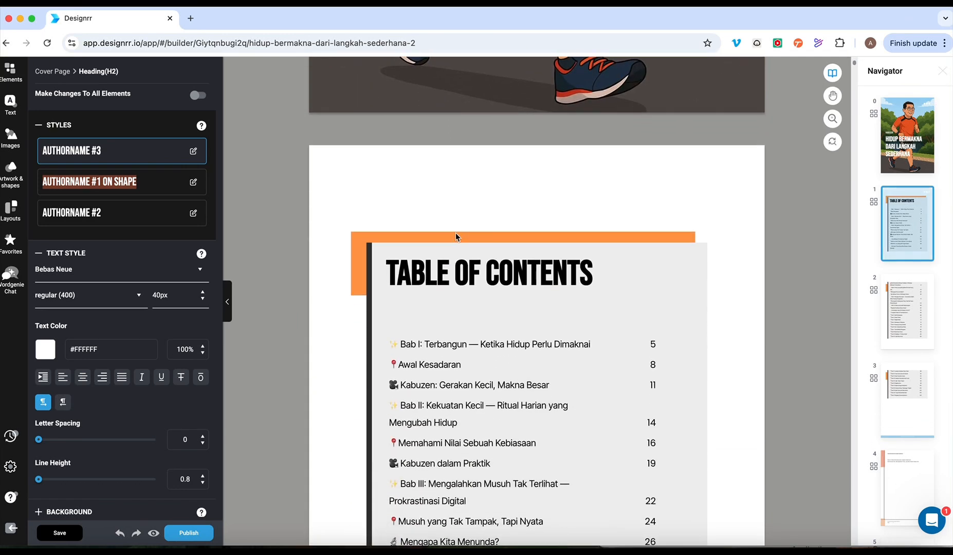
{"action": "scroll", "coordinate": [455, 233], "scroll_direction": "down", "scroll_amount": 3}
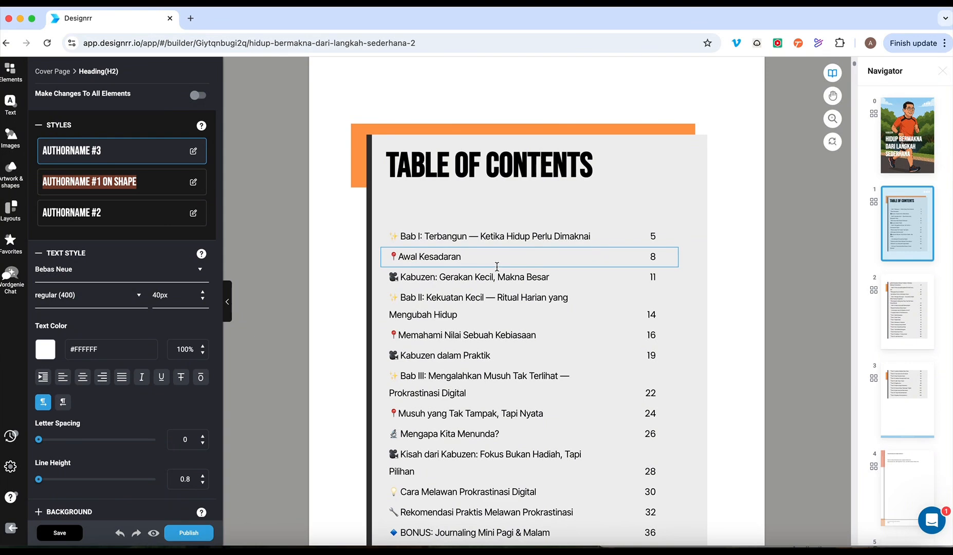
{"action": "scroll", "coordinate": [525, 272], "scroll_direction": "down", "scroll_amount": 3}
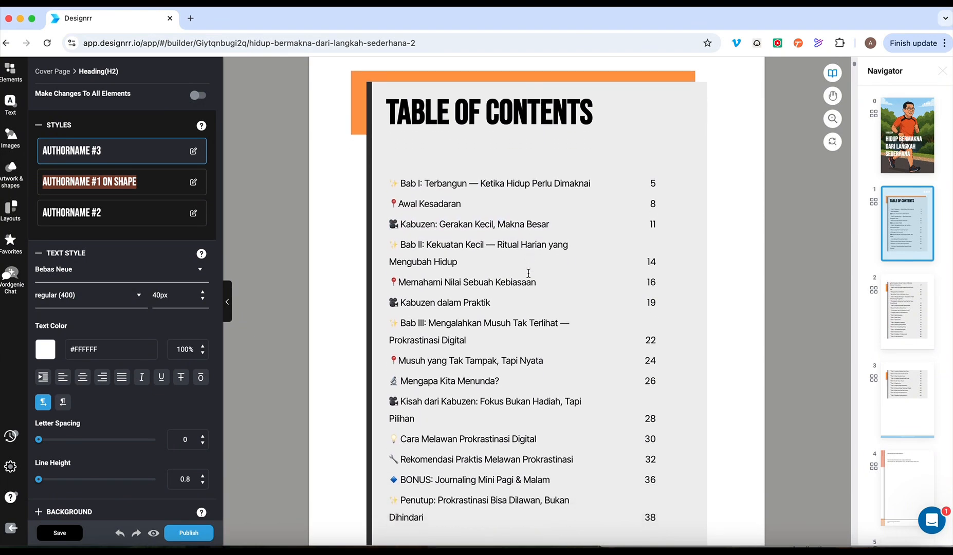
{"action": "scroll", "coordinate": [528, 278], "scroll_direction": "down", "scroll_amount": 3}
{"action": "scroll", "coordinate": [528, 274], "scroll_direction": "down", "scroll_amount": 10}
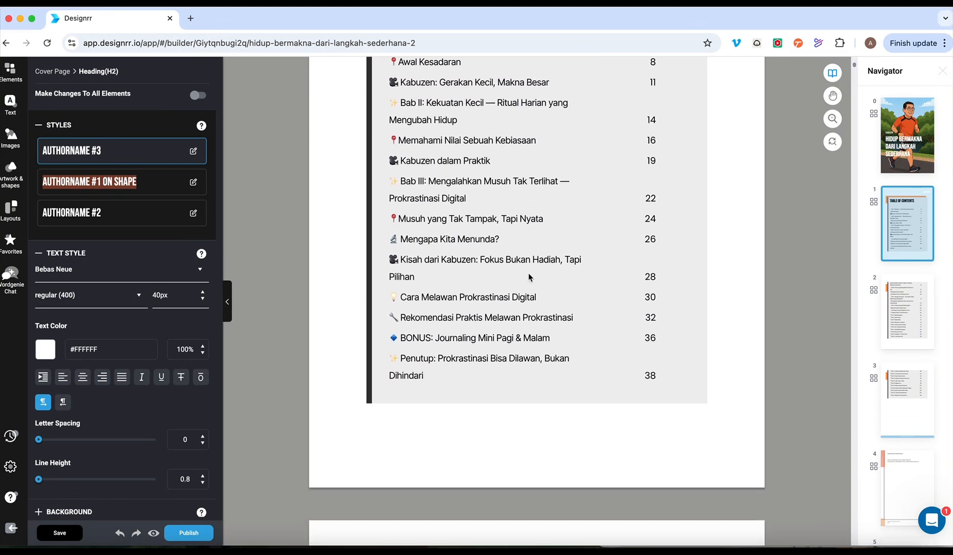
{"action": "scroll", "coordinate": [528, 278], "scroll_direction": "down", "scroll_amount": 15}
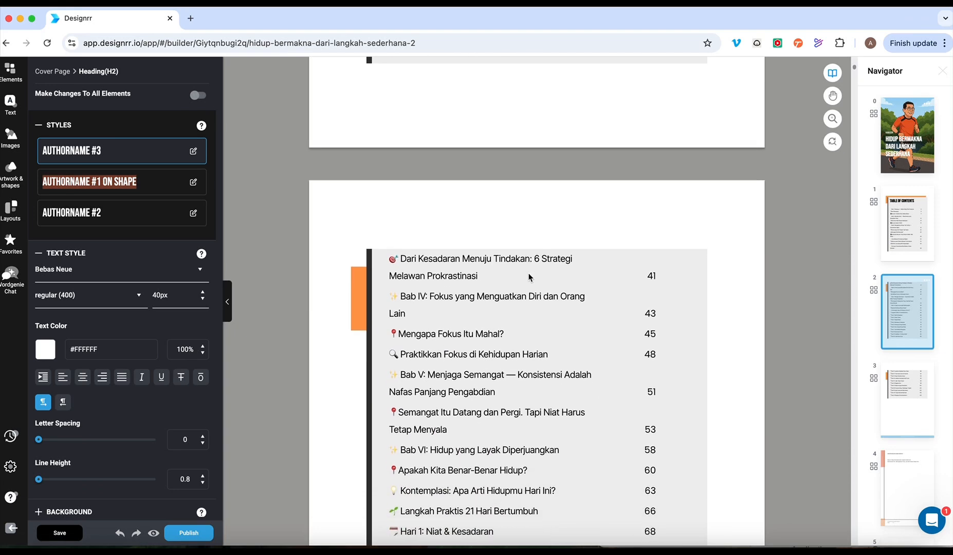
{"action": "scroll", "coordinate": [528, 277], "scroll_direction": "down", "scroll_amount": 10}
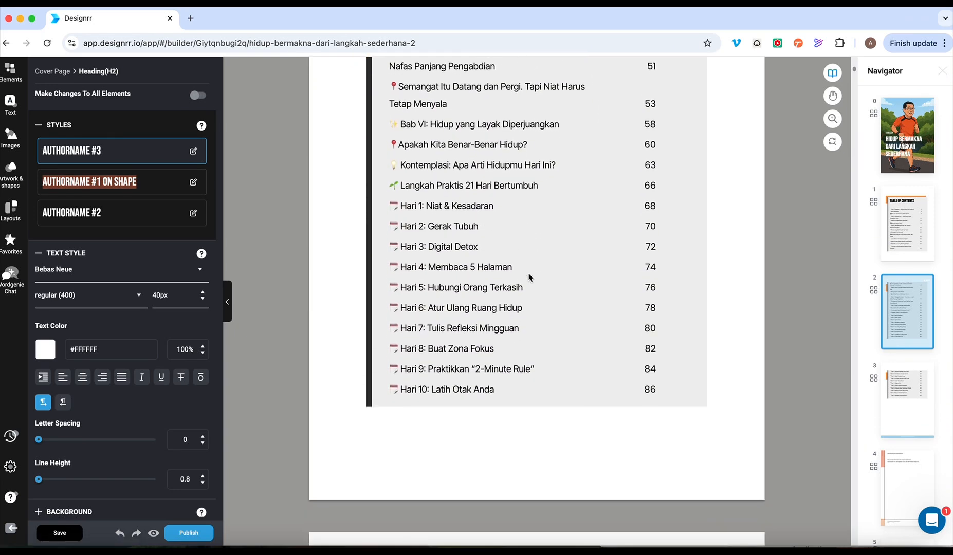
{"action": "scroll", "coordinate": [526, 273], "scroll_direction": "down", "scroll_amount": 10}
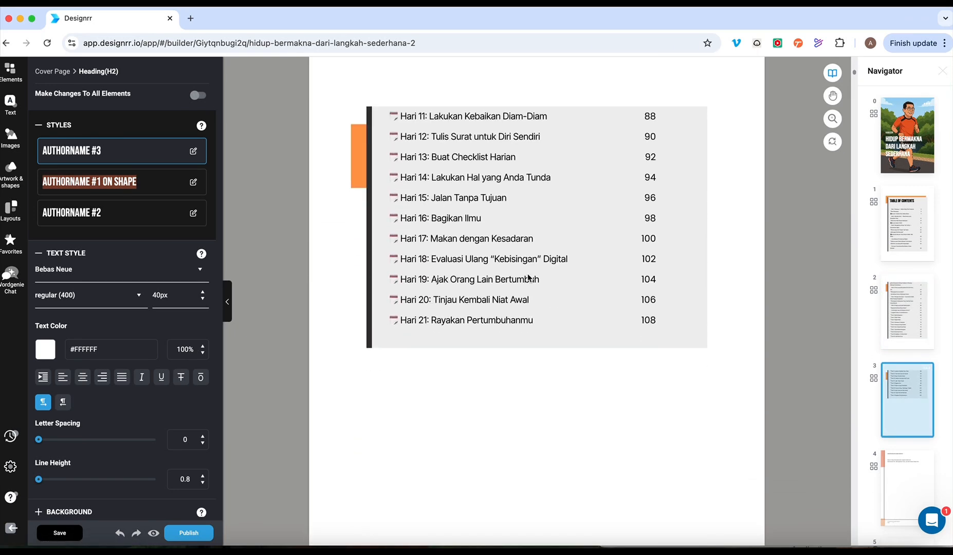
{"action": "scroll", "coordinate": [527, 275], "scroll_direction": "up", "scroll_amount": 18}
{"action": "scroll", "coordinate": [526, 278], "scroll_direction": "up", "scroll_amount": 15}
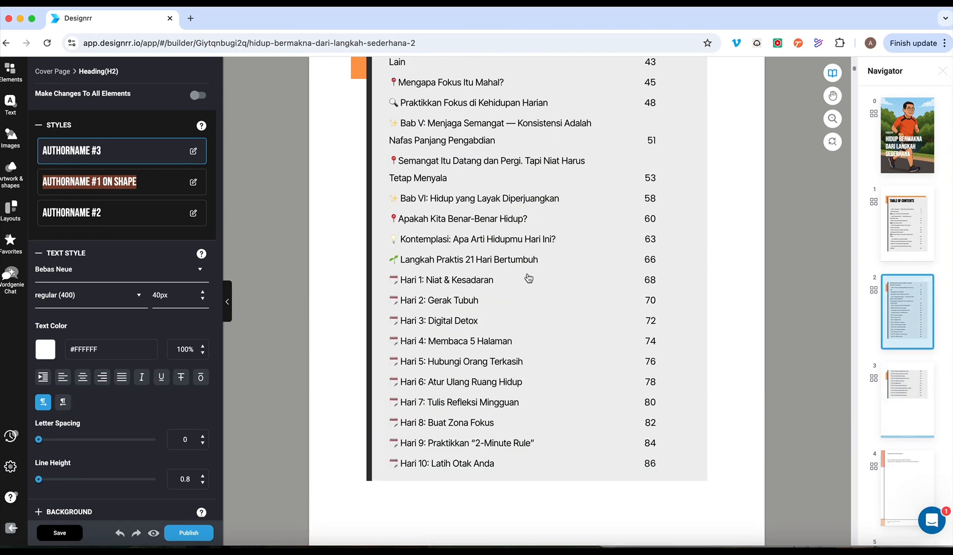
{"action": "scroll", "coordinate": [527, 277], "scroll_direction": "up", "scroll_amount": 10}
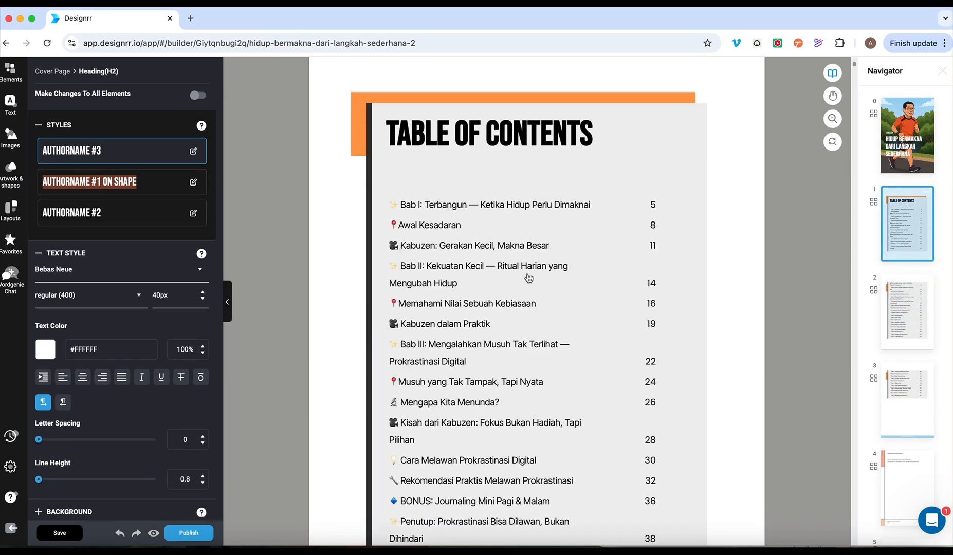
Look through the chapter heading and content pages after the table of contents, including the later page thumbnails, to check layouts and image placeholders
{"action": "scroll", "coordinate": [526, 278], "scroll_direction": "down", "scroll_amount": 20}
{"action": "scroll", "coordinate": [527, 275], "scroll_direction": "down", "scroll_amount": 20}
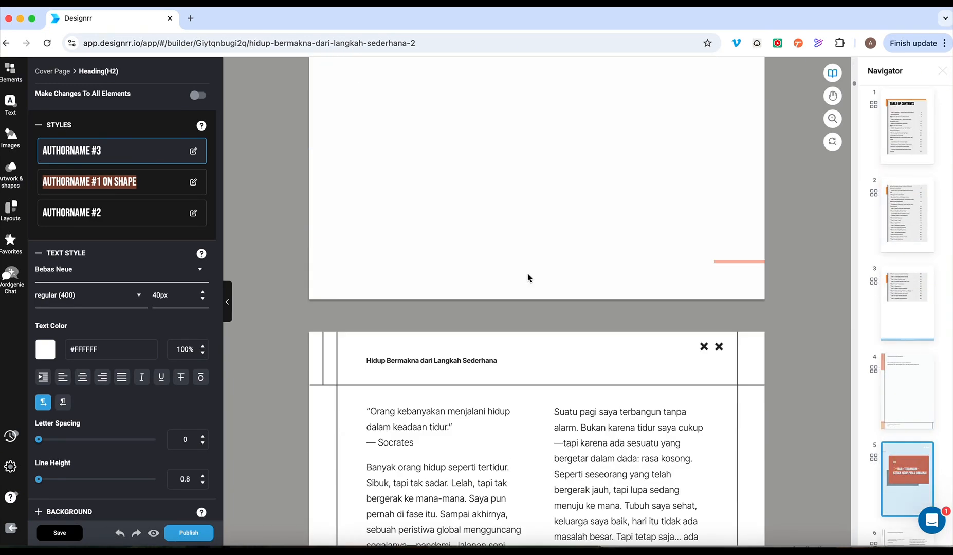
{"action": "scroll", "coordinate": [528, 275], "scroll_direction": "down", "scroll_amount": 20}
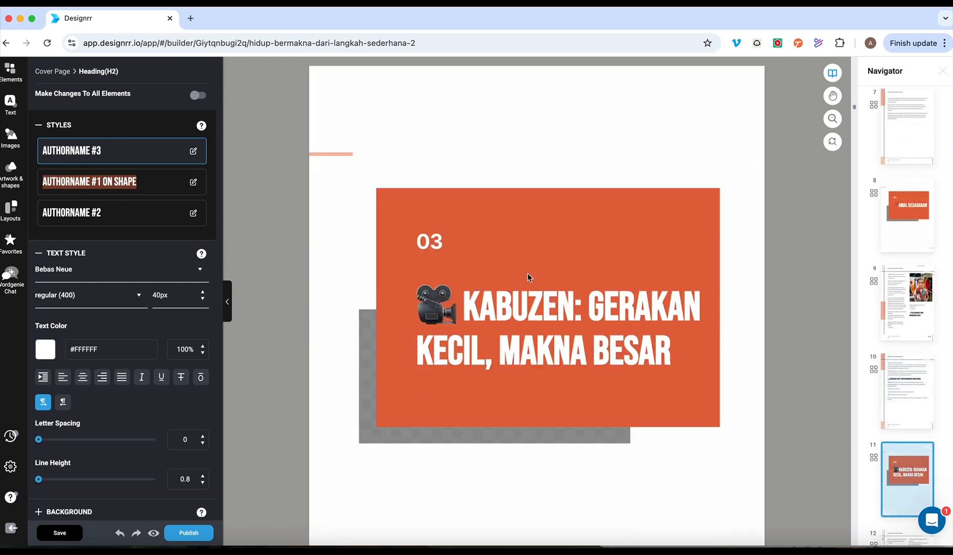
{"action": "scroll", "coordinate": [528, 278], "scroll_direction": "down", "scroll_amount": 20}
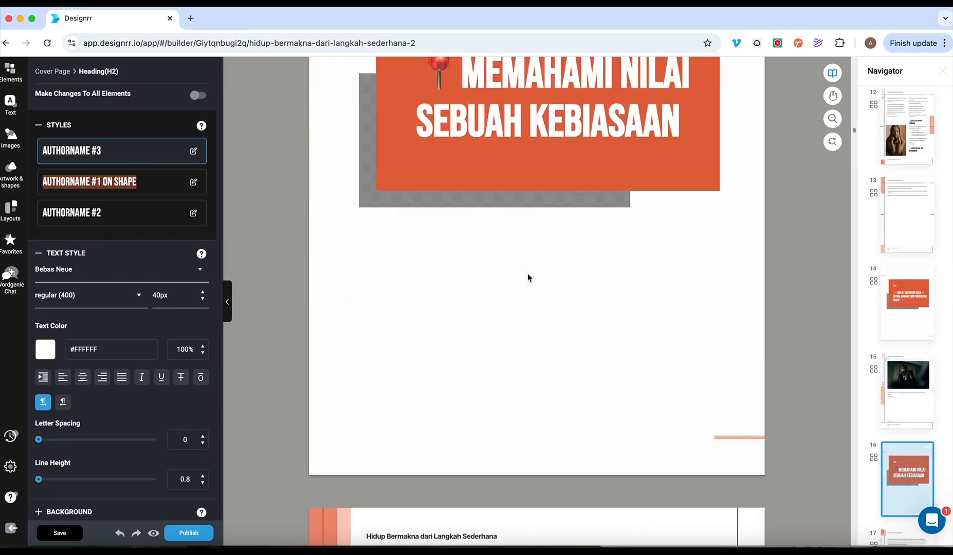
{"action": "scroll", "coordinate": [527, 273], "scroll_direction": "down", "scroll_amount": 15}
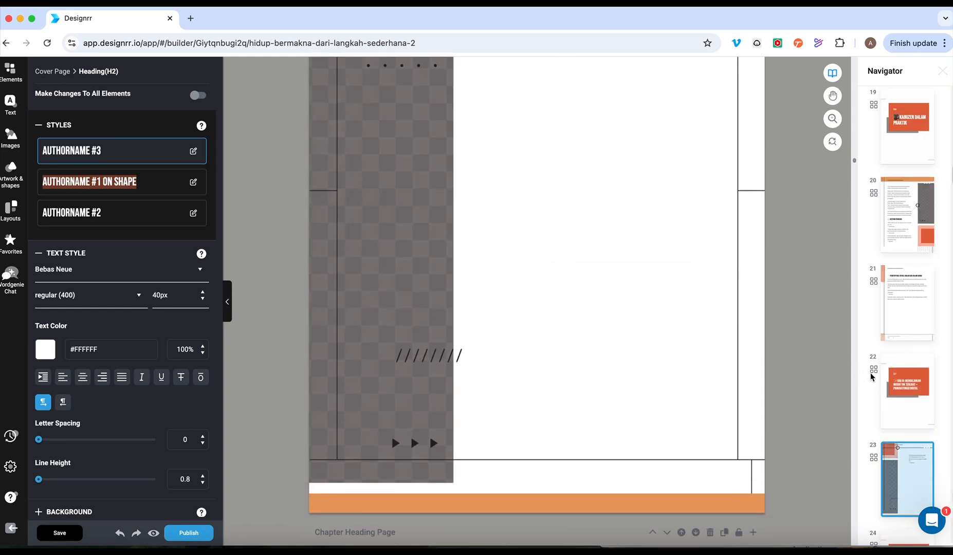
{"action": "scroll", "coordinate": [887, 377], "scroll_direction": "down", "scroll_amount": 20}
{"action": "scroll", "coordinate": [887, 379], "scroll_direction": "down", "scroll_amount": 20}
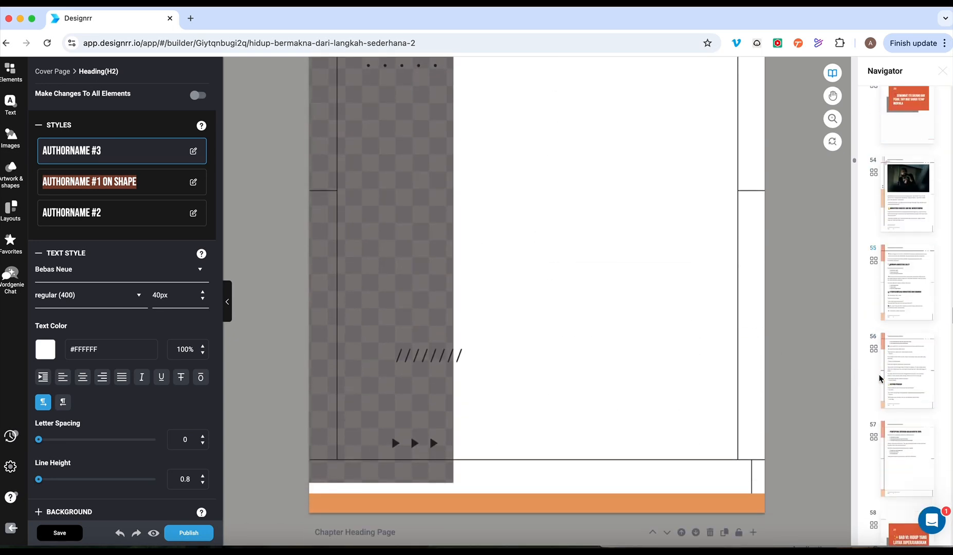
{"action": "scroll", "coordinate": [714, 360], "scroll_direction": "down", "scroll_amount": 5}
{"action": "scroll", "coordinate": [817, 377], "scroll_direction": "down", "scroll_amount": 10}
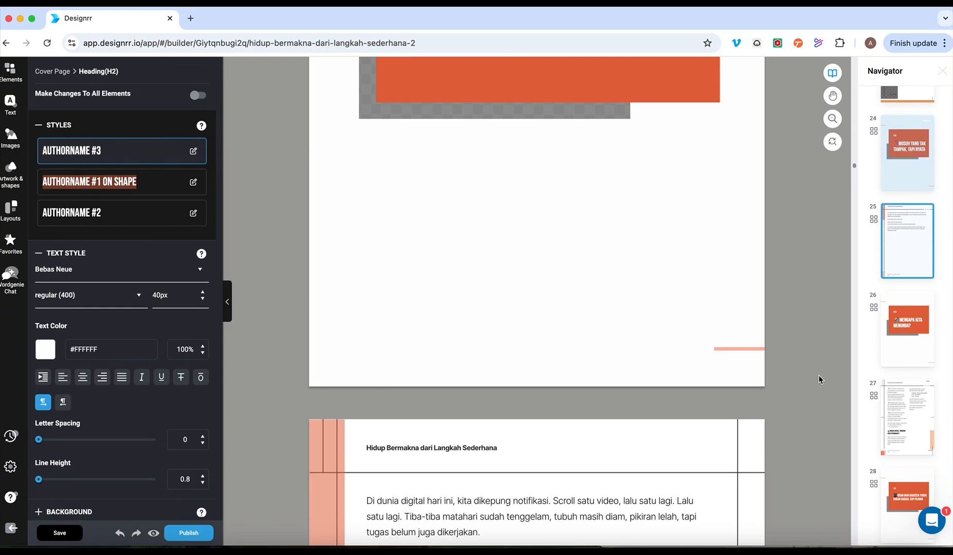
Look through the remaining chapter pages and thumbnails up to page 111, and return to the cover page
{"action": "scroll", "coordinate": [873, 416], "scroll_direction": "down", "scroll_amount": 15}
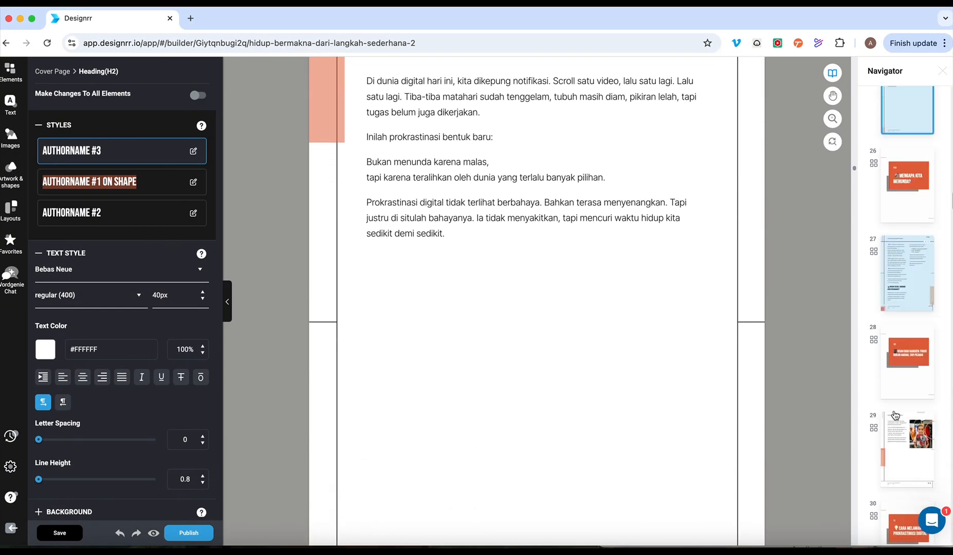
{"action": "scroll", "coordinate": [892, 410], "scroll_direction": "down", "scroll_amount": 20}
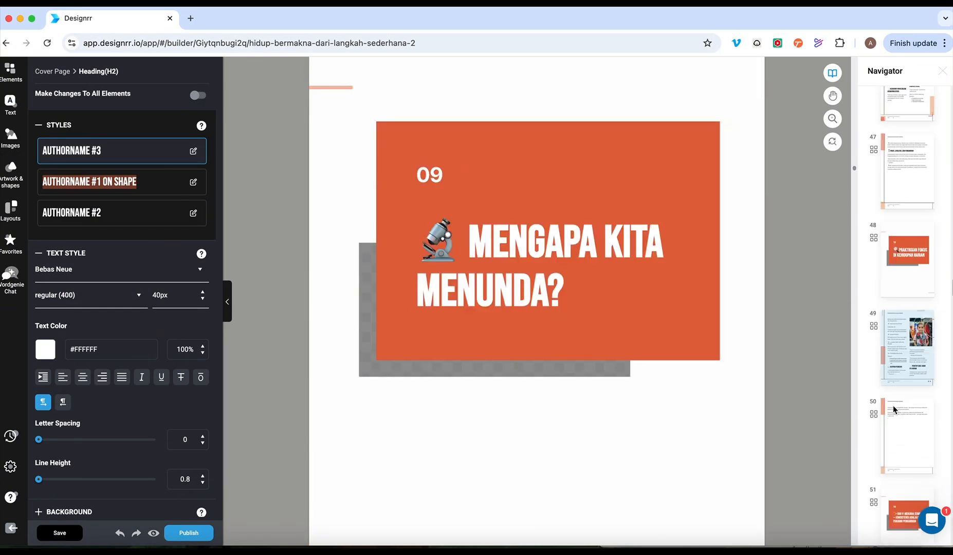
{"action": "scroll", "coordinate": [894, 409], "scroll_direction": "down", "scroll_amount": 20}
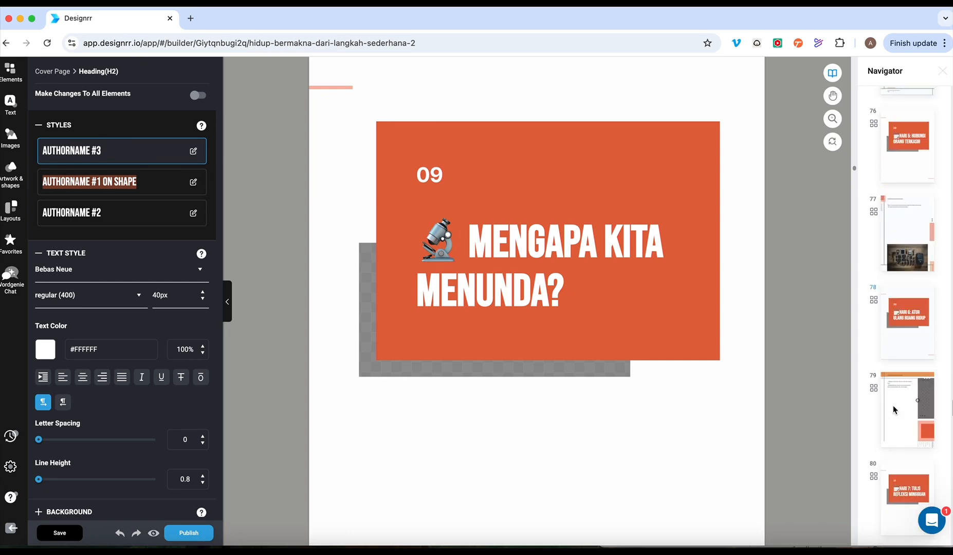
{"action": "scroll", "coordinate": [894, 410], "scroll_direction": "down", "scroll_amount": 5}
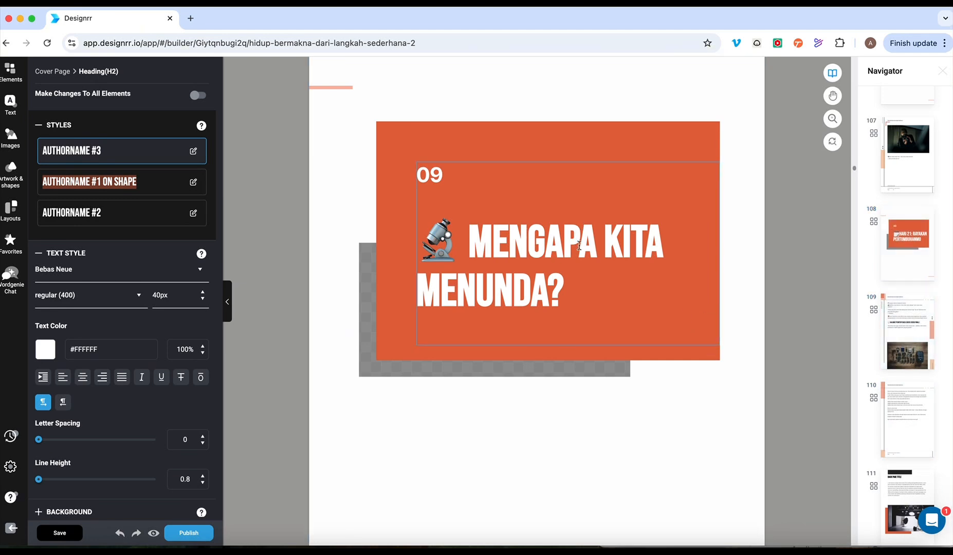
{"action": "scroll", "coordinate": [579, 244], "scroll_direction": "up", "scroll_amount": 10}
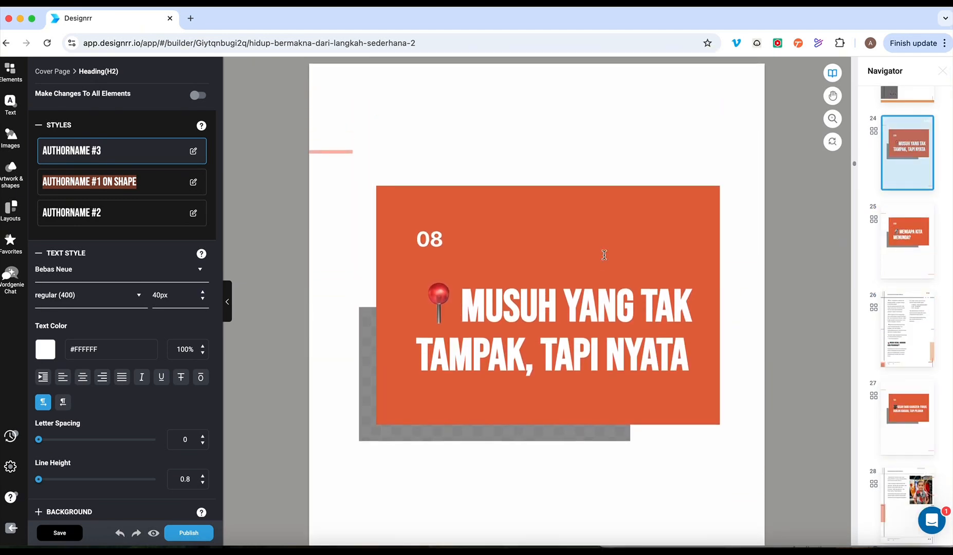
{"action": "scroll", "coordinate": [604, 256], "scroll_direction": "up", "scroll_amount": 20}
{"action": "scroll", "coordinate": [602, 259], "scroll_direction": "up", "scroll_amount": 20}
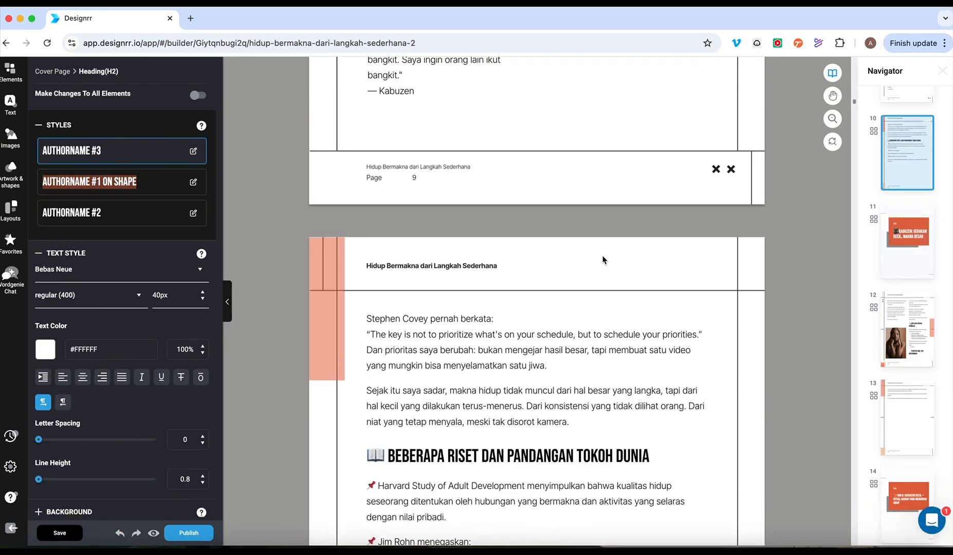
{"action": "scroll", "coordinate": [603, 259], "scroll_direction": "up", "scroll_amount": 20}
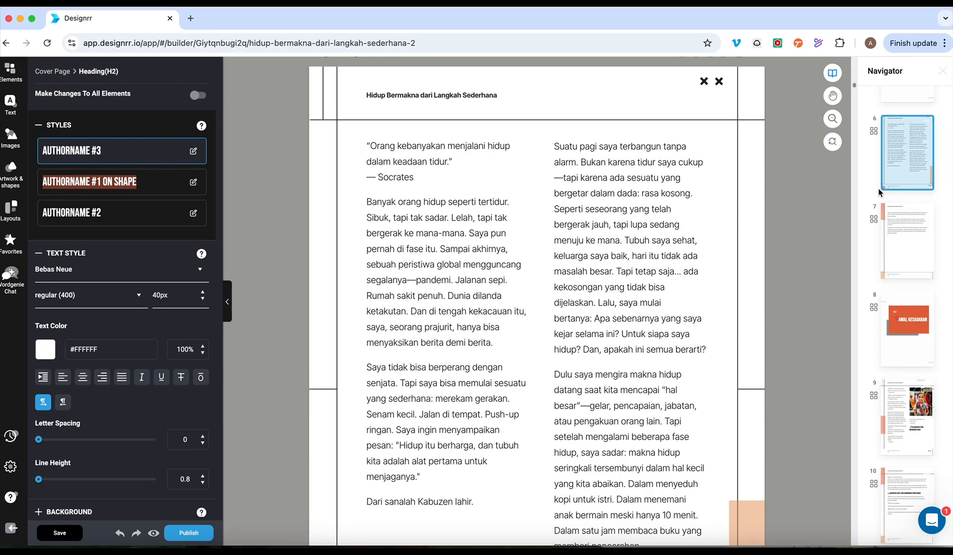
{"action": "scroll", "coordinate": [879, 192], "scroll_direction": "up", "scroll_amount": 10}
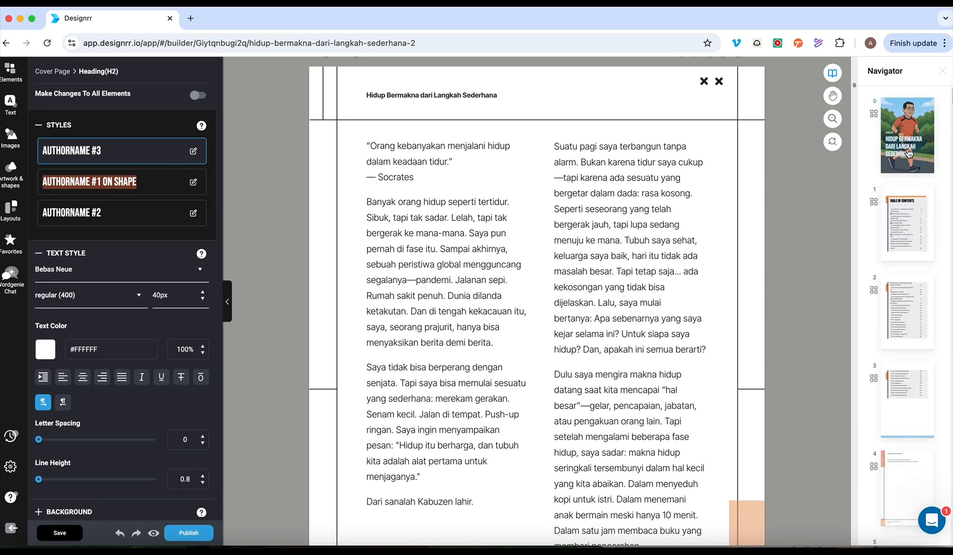
{"action": "left_click", "coordinate": [908, 153]}
{"action": "left_click", "coordinate": [474, 277]}
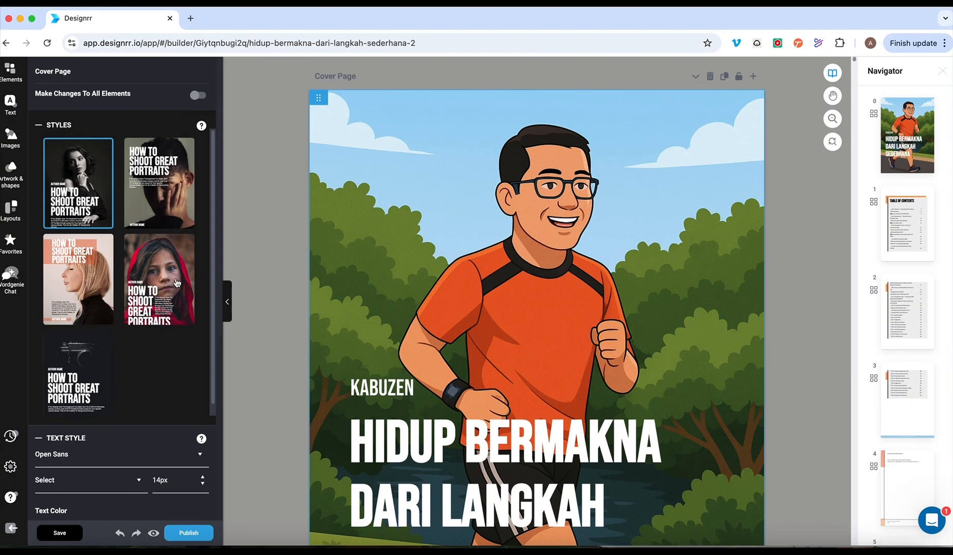
Save the project and export it as a compressed PDF for Adobe Reader, accepting the long processing time
{"action": "left_click", "coordinate": [60, 537]}
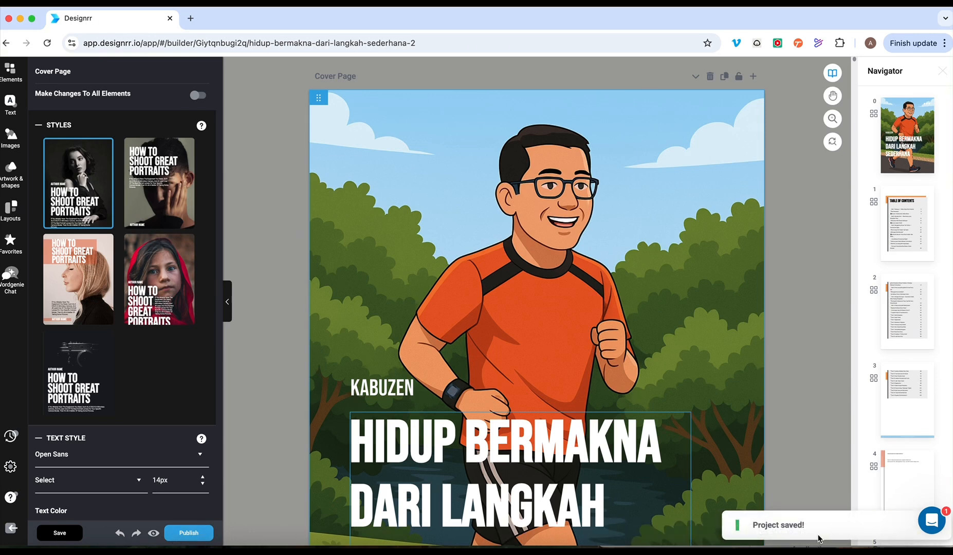
{"action": "left_click", "coordinate": [188, 533]}
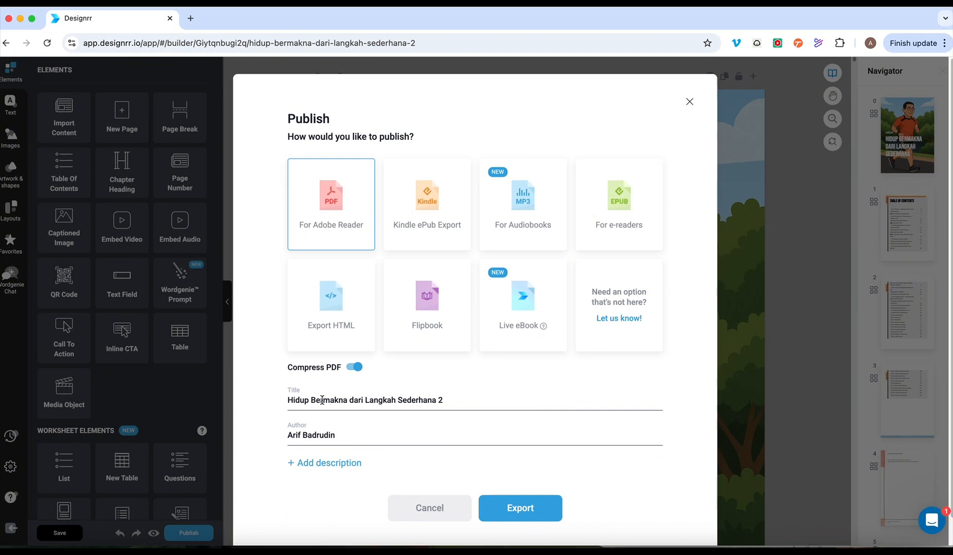
{"action": "left_click", "coordinate": [541, 516]}
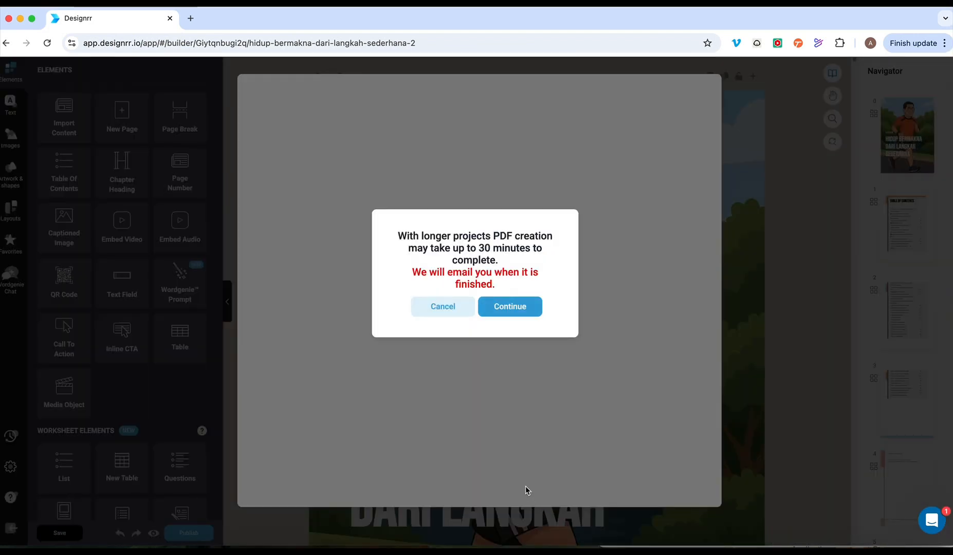
{"action": "left_click", "coordinate": [507, 307]}
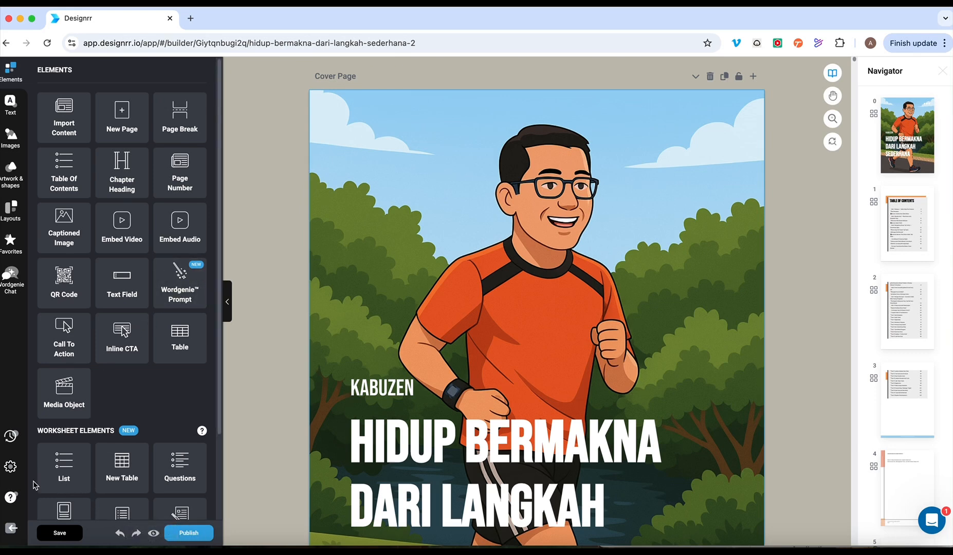
Return to the projects list and open the Cover & Mockup Creator for Hidup Bermakna dari Langkah Sederhana 2
{"action": "left_click", "coordinate": [13, 530]}
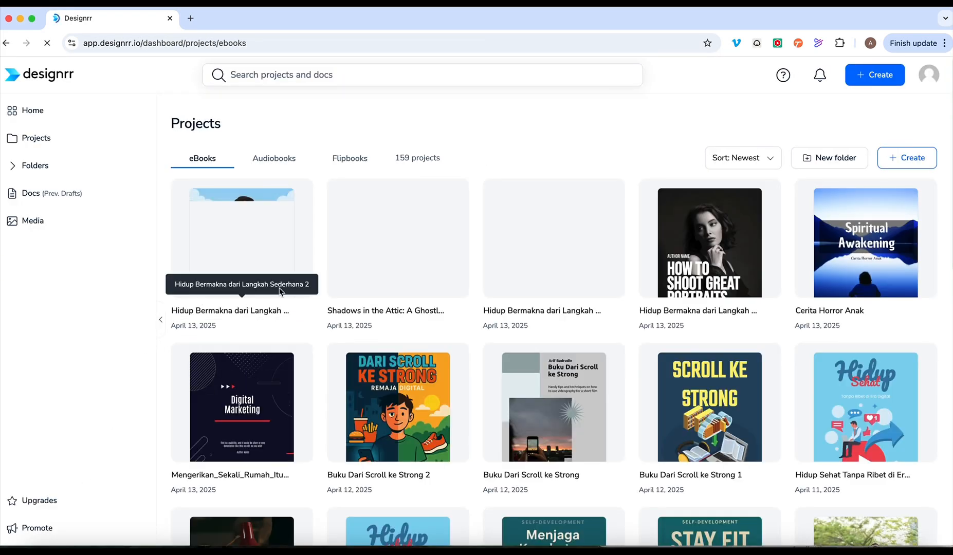
{"action": "mouse_move", "coordinate": [253, 238]}
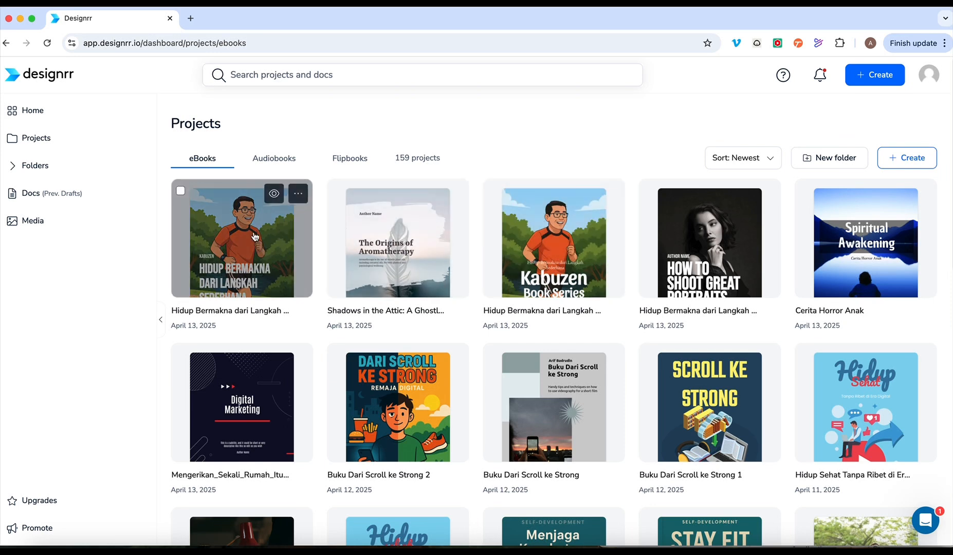
{"action": "left_click", "coordinate": [296, 200]}
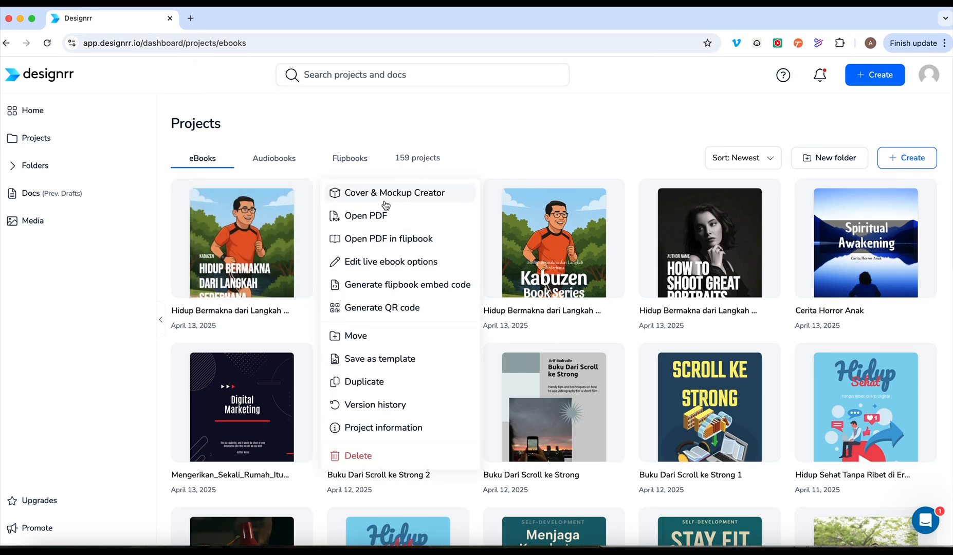
{"action": "left_click", "coordinate": [393, 199]}
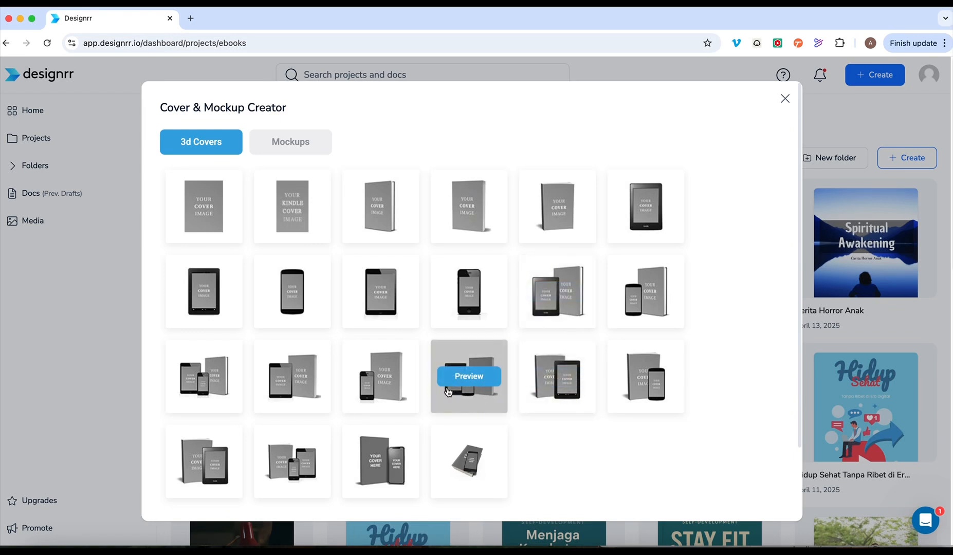
Generate the Softback + Tablet + Mobile 3D cover from the eBook cover and save the image
{"action": "left_click", "coordinate": [489, 380]}
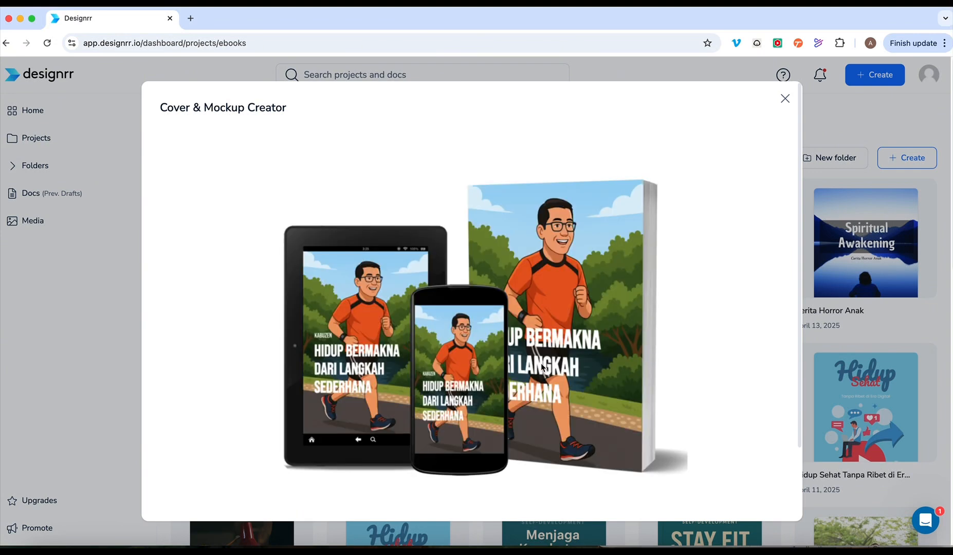
{"action": "scroll", "coordinate": [548, 370], "scroll_direction": "down", "scroll_amount": 3}
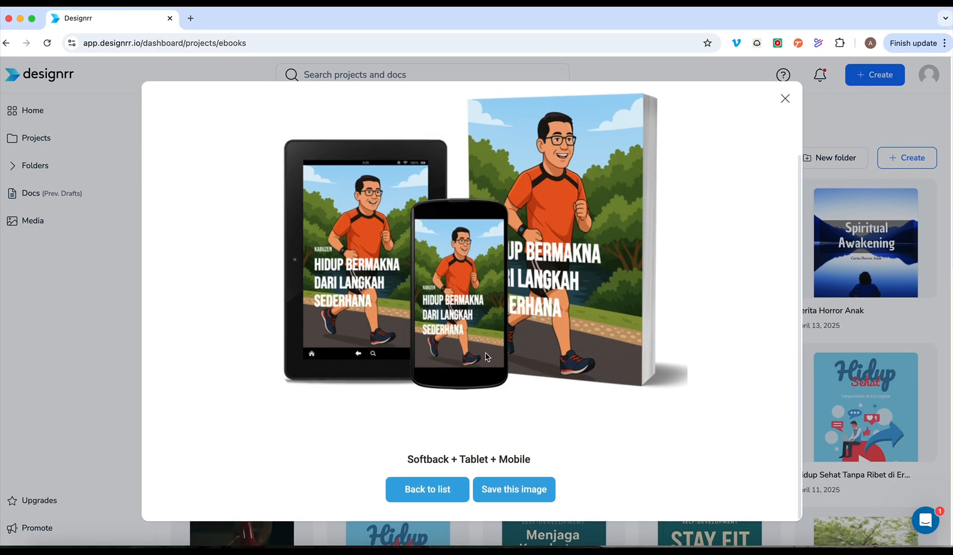
{"action": "left_click", "coordinate": [525, 485]}
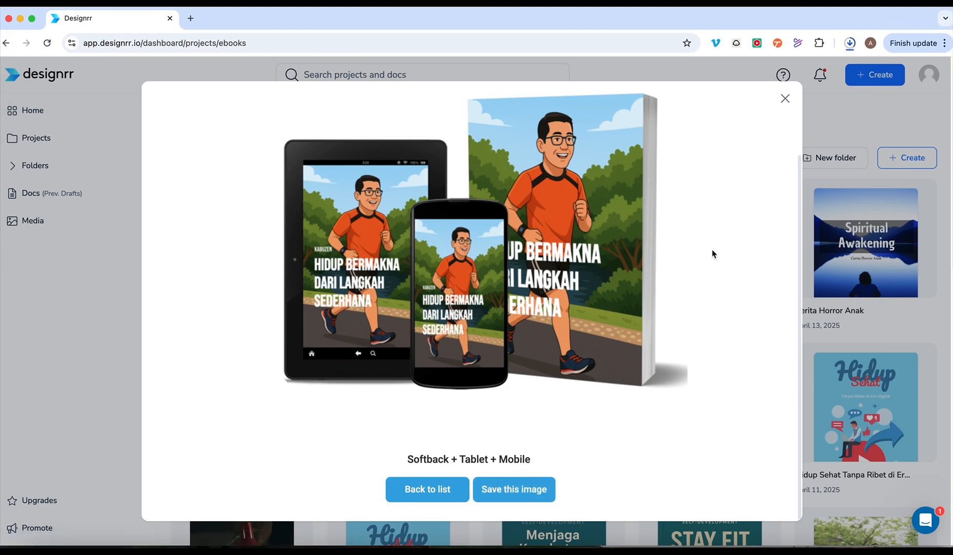
View the downloaded 3D cover image cover3d-2184425-14.png, and close it and the Cover & Mockup Creator
{"action": "left_click", "coordinate": [850, 46]}
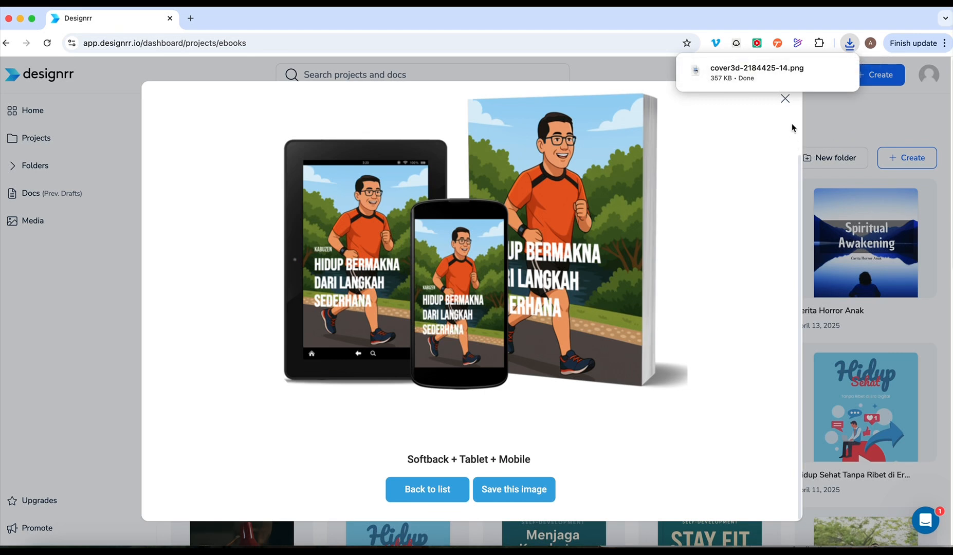
{"action": "left_click", "coordinate": [850, 43]}
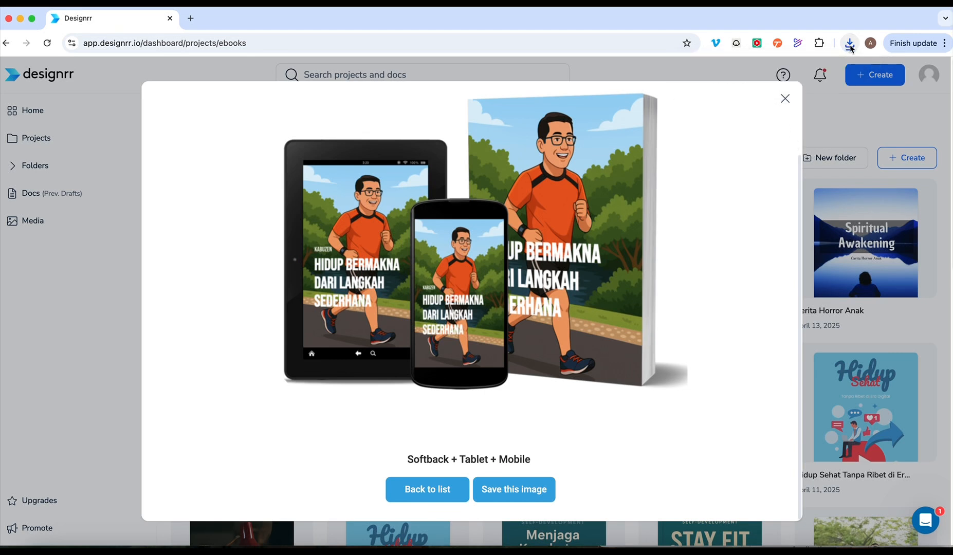
{"action": "left_click", "coordinate": [850, 43]}
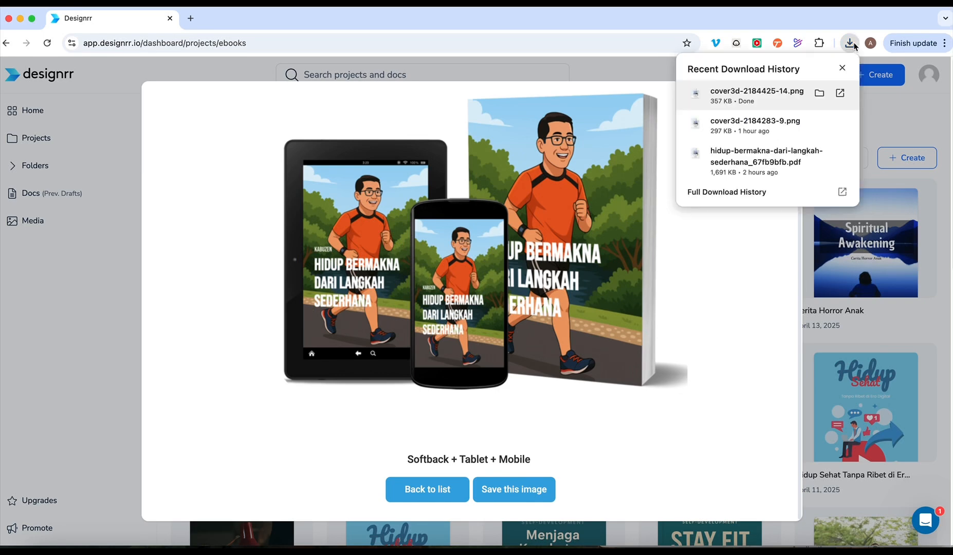
{"action": "left_click", "coordinate": [779, 102]}
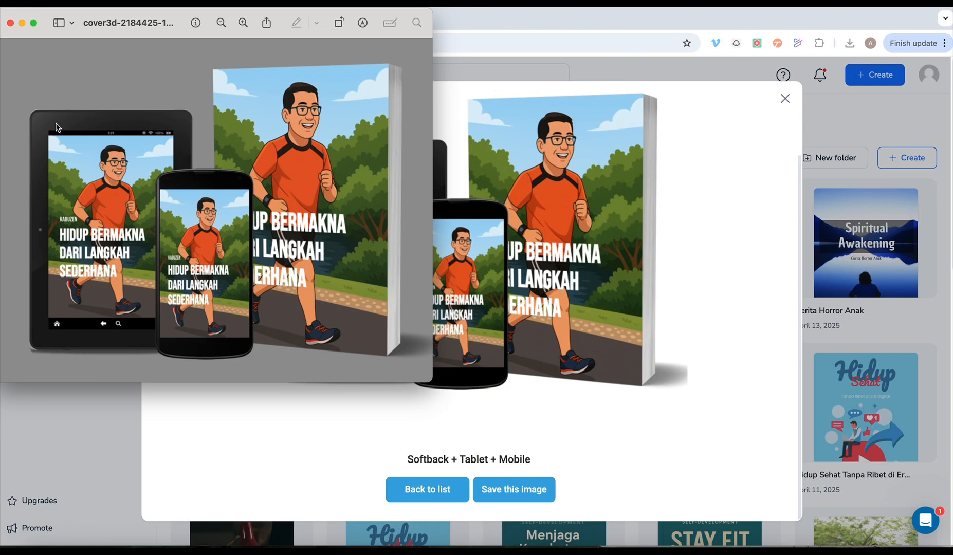
{"action": "left_click", "coordinate": [10, 23]}
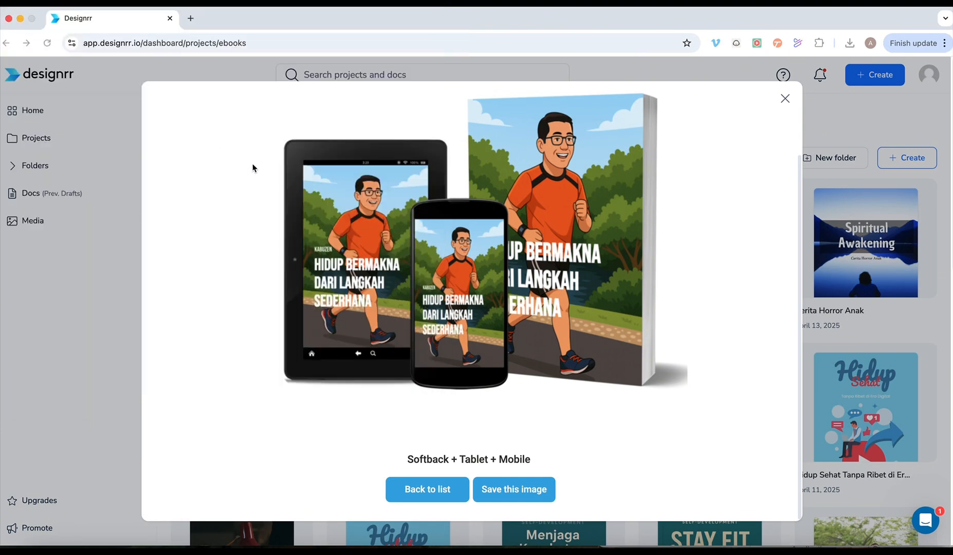
{"action": "left_click", "coordinate": [784, 99]}
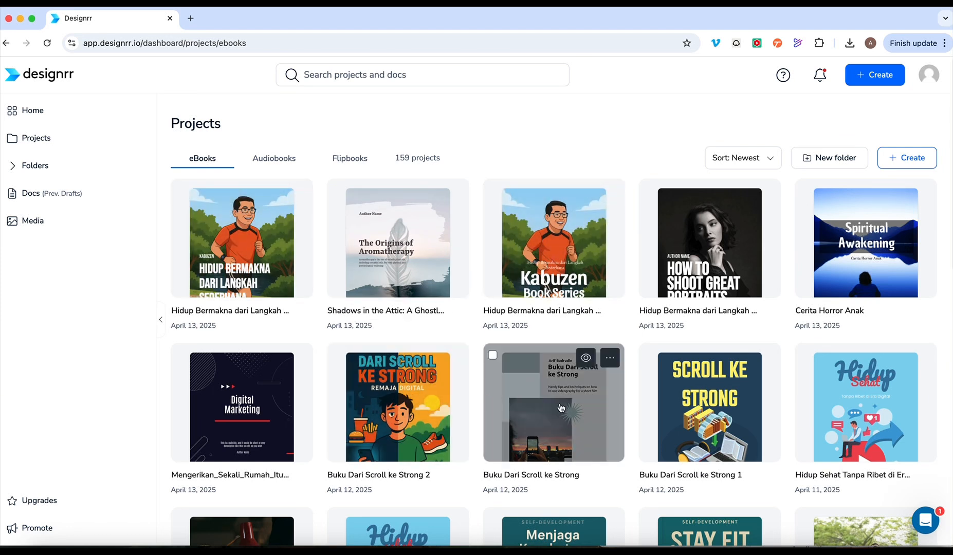
Look through the covers of the other eBook projects and return to the newest ones
{"action": "scroll", "coordinate": [837, 407], "scroll_direction": "down", "scroll_amount": 1}
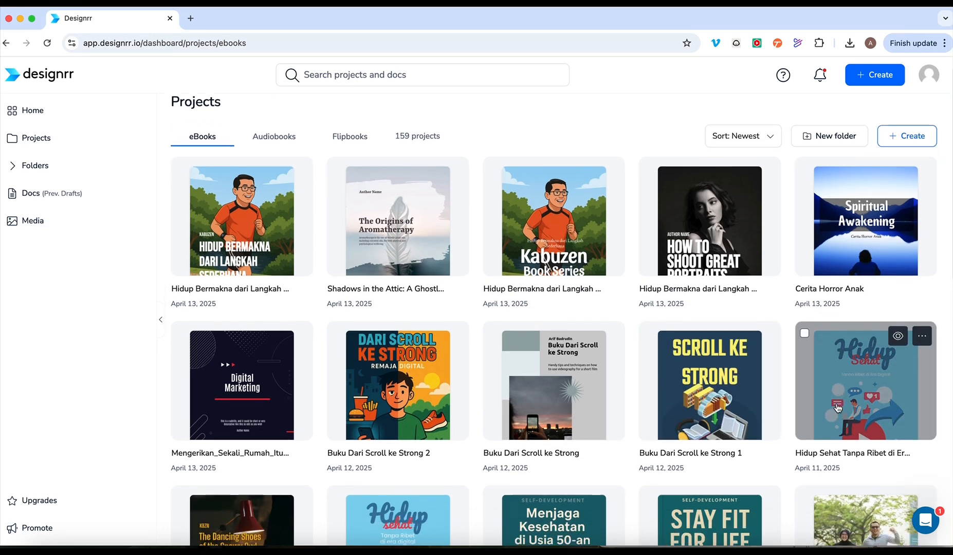
{"action": "scroll", "coordinate": [837, 407], "scroll_direction": "down", "scroll_amount": 3}
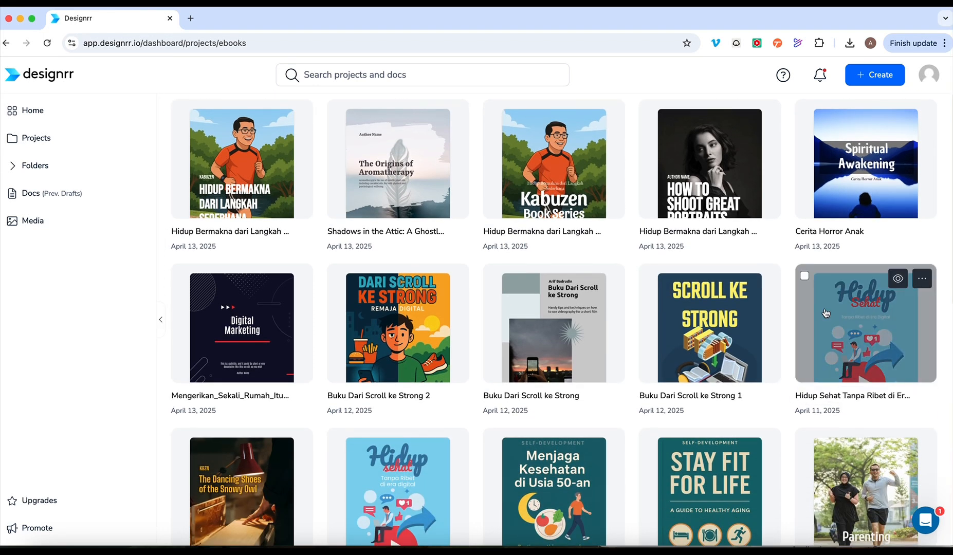
{"action": "scroll", "coordinate": [380, 472], "scroll_direction": "down", "scroll_amount": 10}
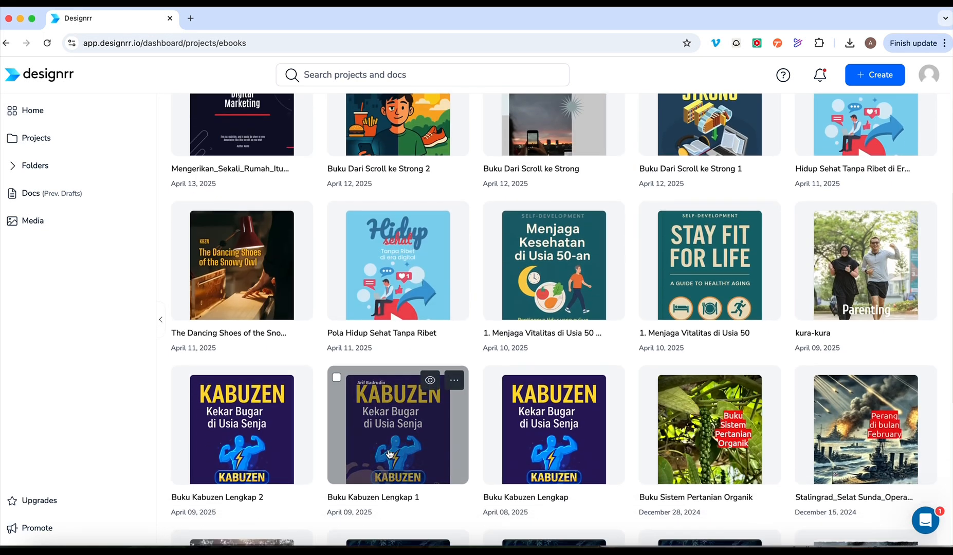
{"action": "scroll", "coordinate": [389, 454], "scroll_direction": "down", "scroll_amount": 3}
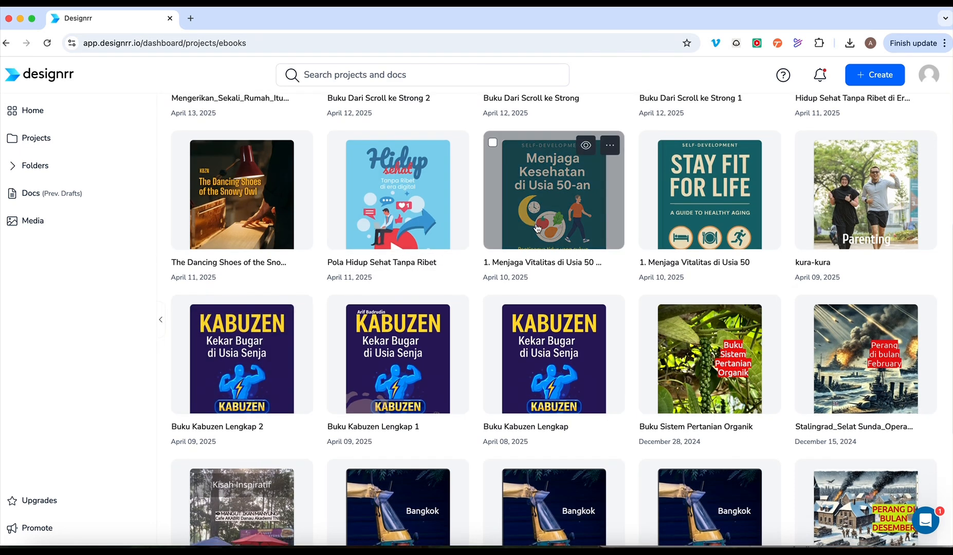
{"action": "scroll", "coordinate": [422, 211], "scroll_direction": "up", "scroll_amount": 8}
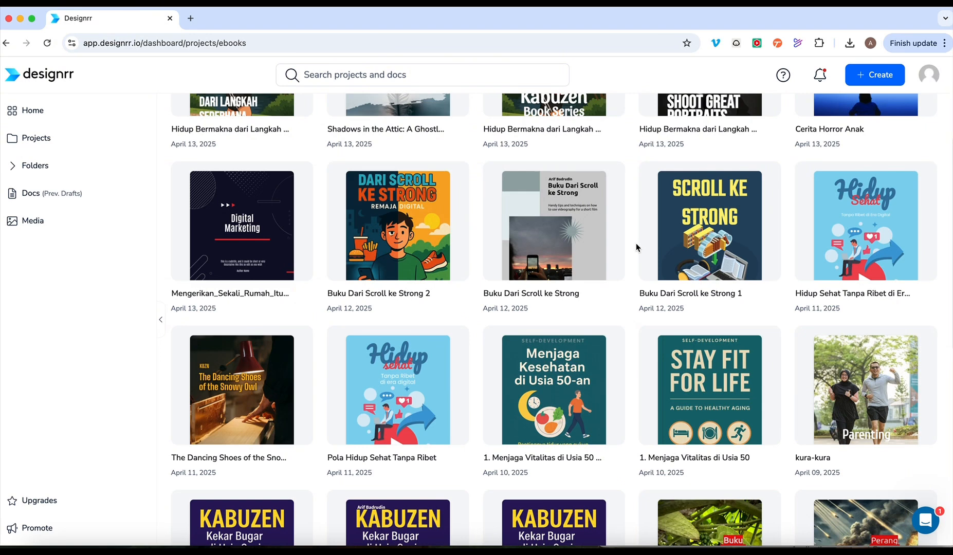
{"action": "scroll", "coordinate": [388, 215], "scroll_direction": "up", "scroll_amount": 2}
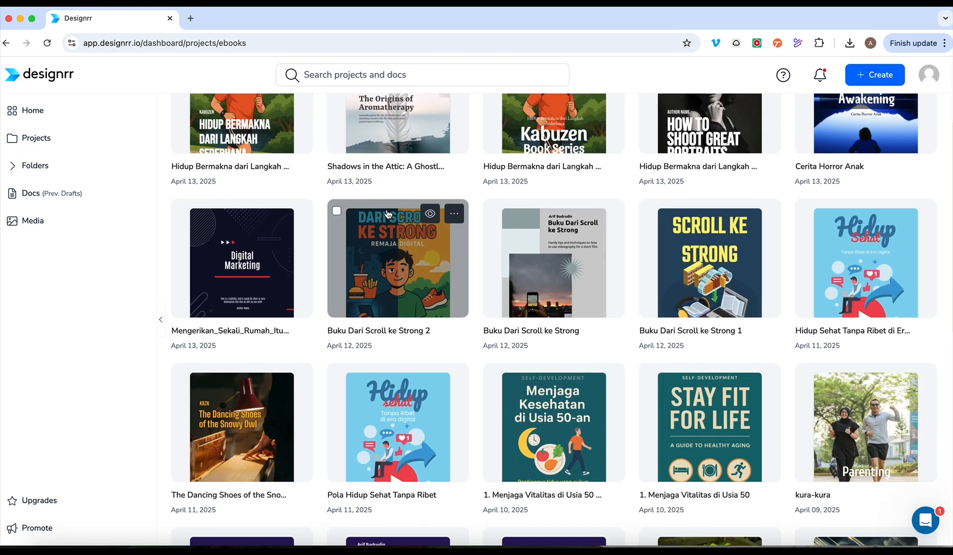
{"action": "scroll", "coordinate": [388, 214], "scroll_direction": "up", "scroll_amount": 3}
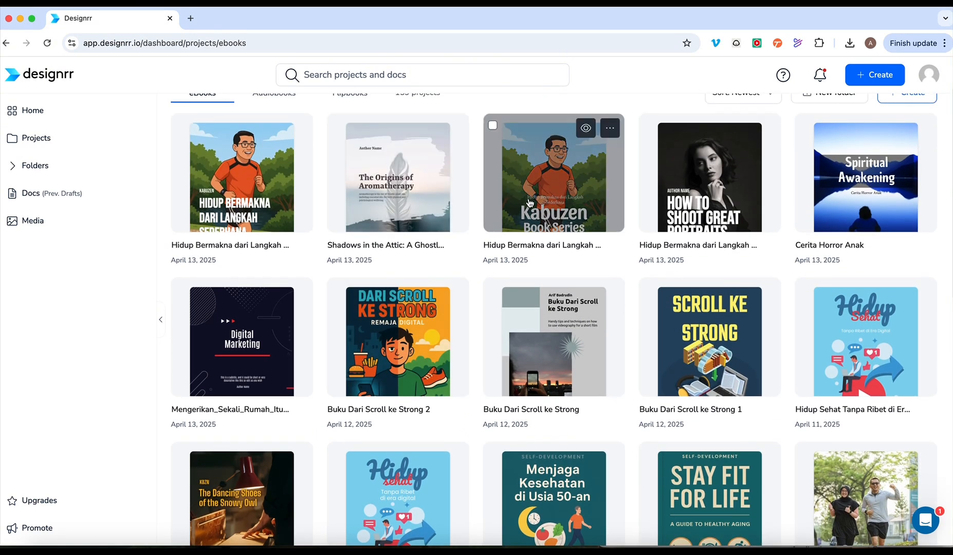